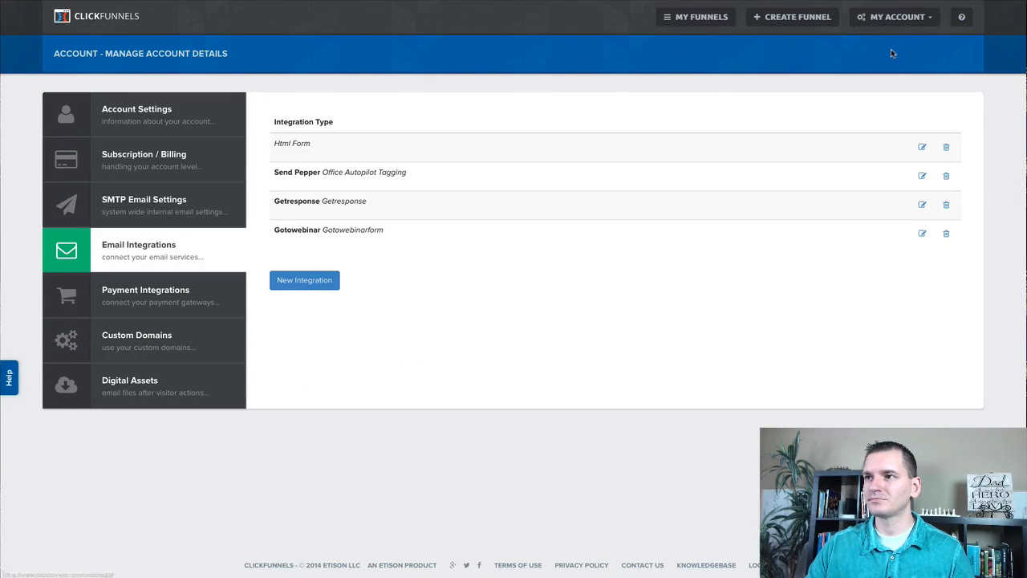
left_click(907, 17)
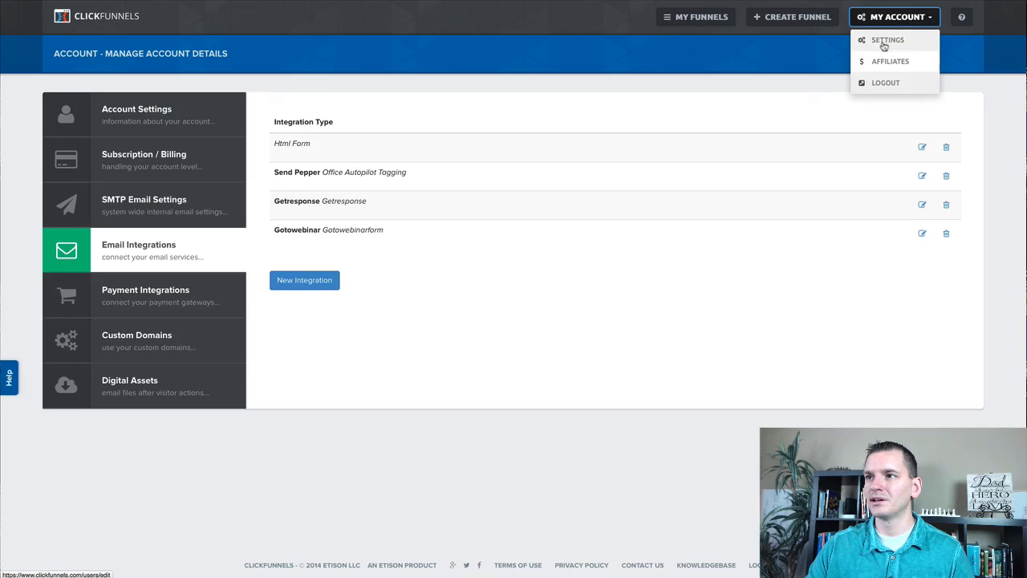
left_click(417, 95)
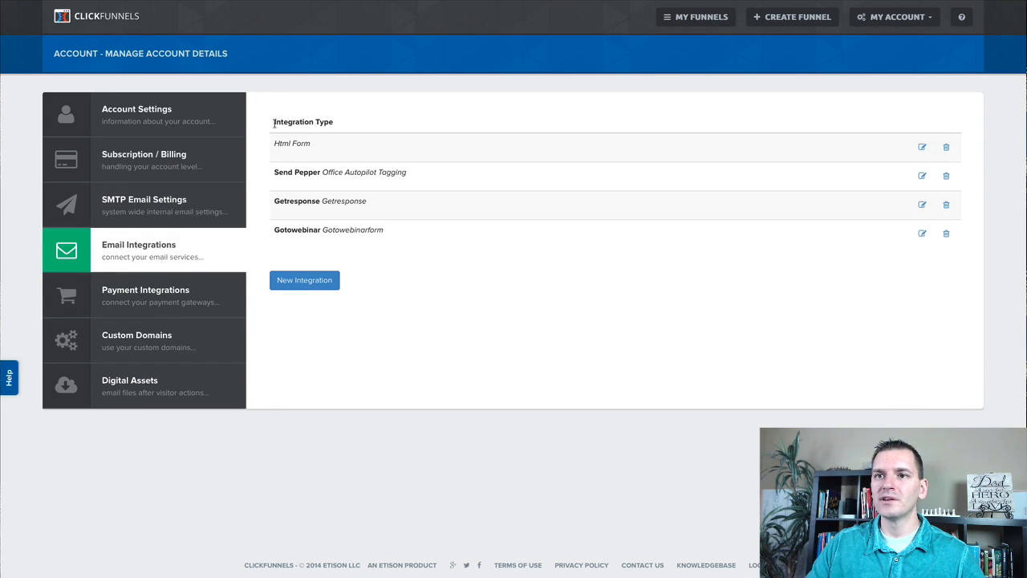
left_click_drag(273, 122, 338, 122)
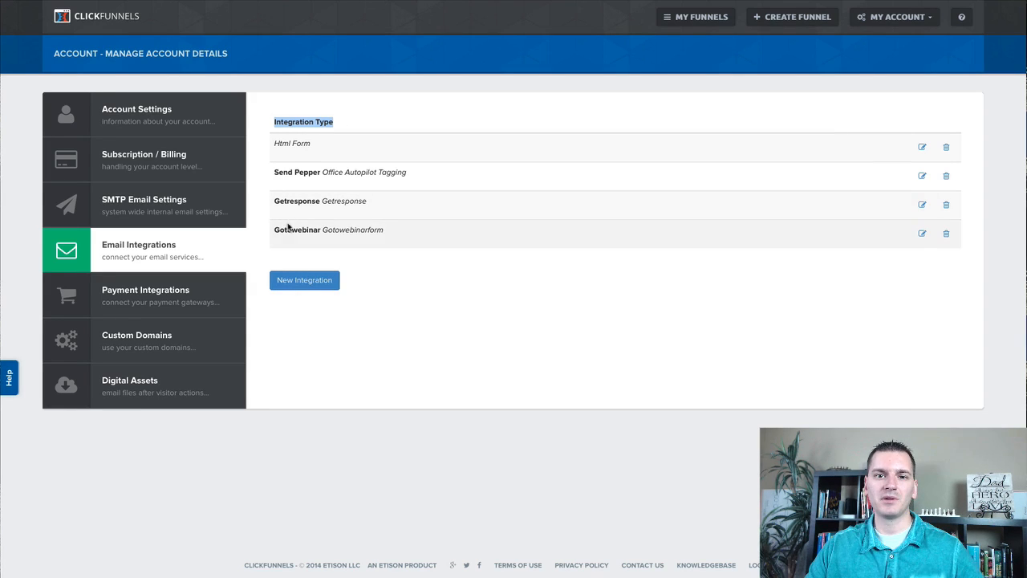
Step: Start a new email integration and give it the nickname Getresponse HTML
left_click(305, 281)
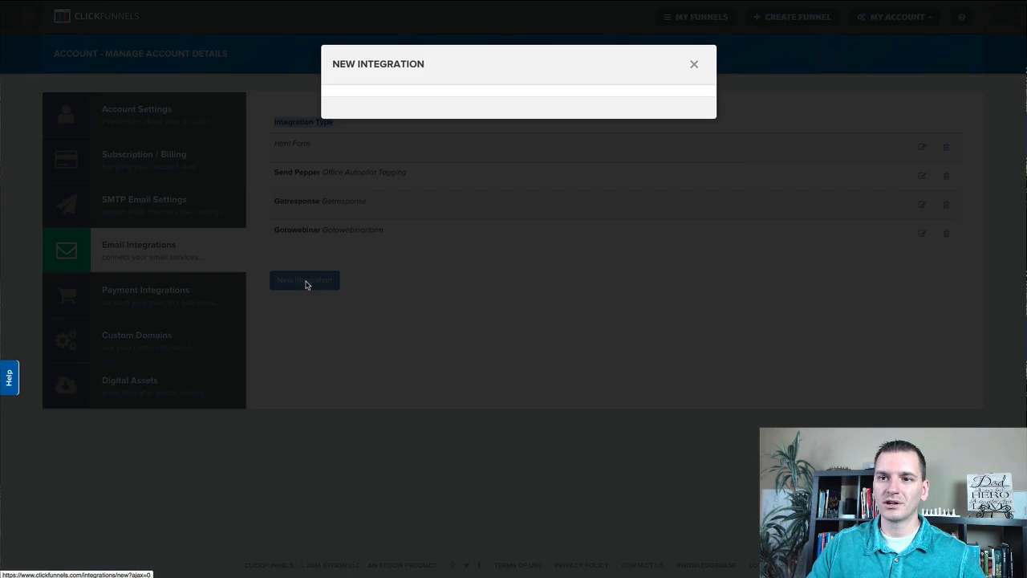
left_click(412, 115)
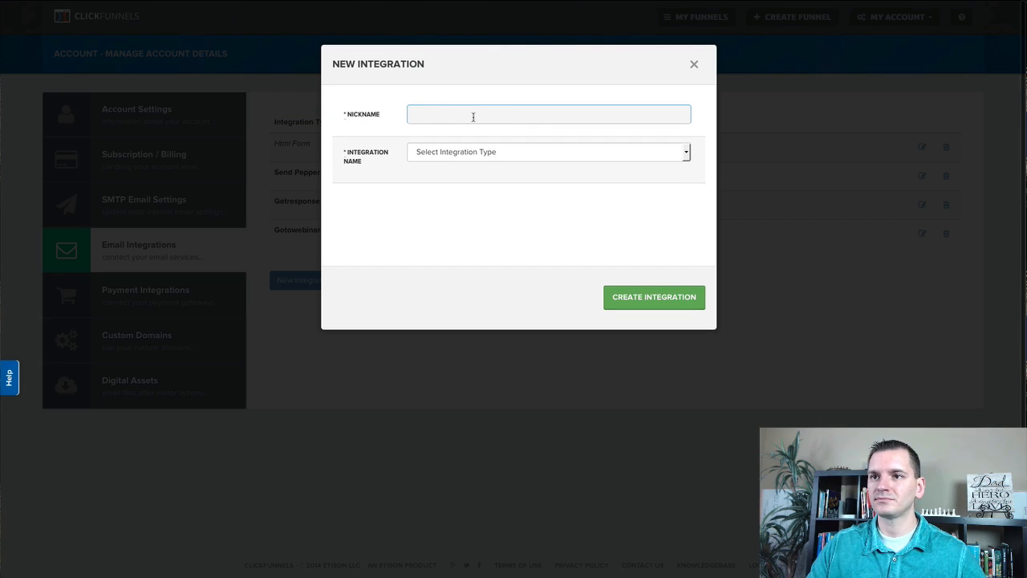
type("Ge")
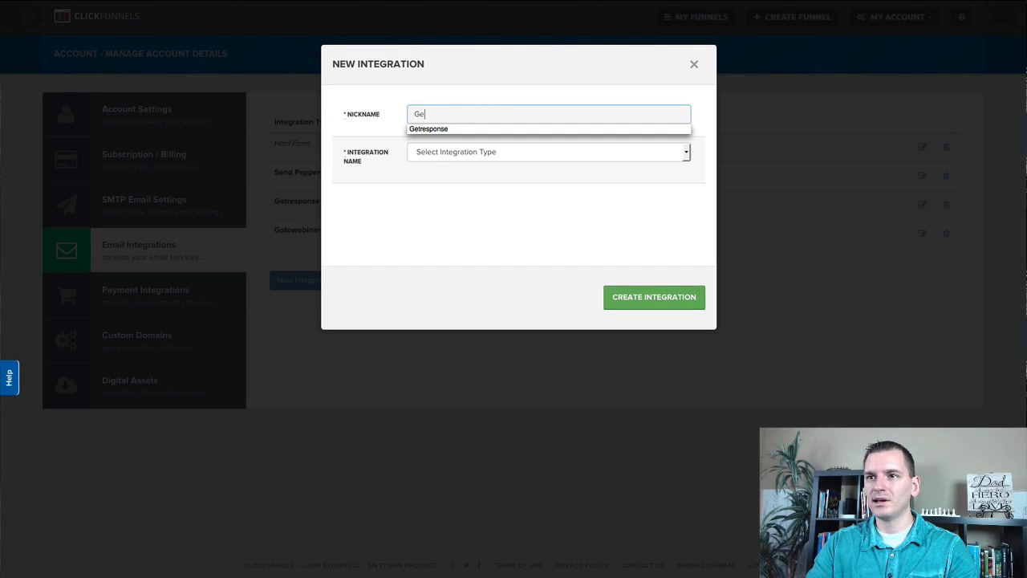
type("trespo")
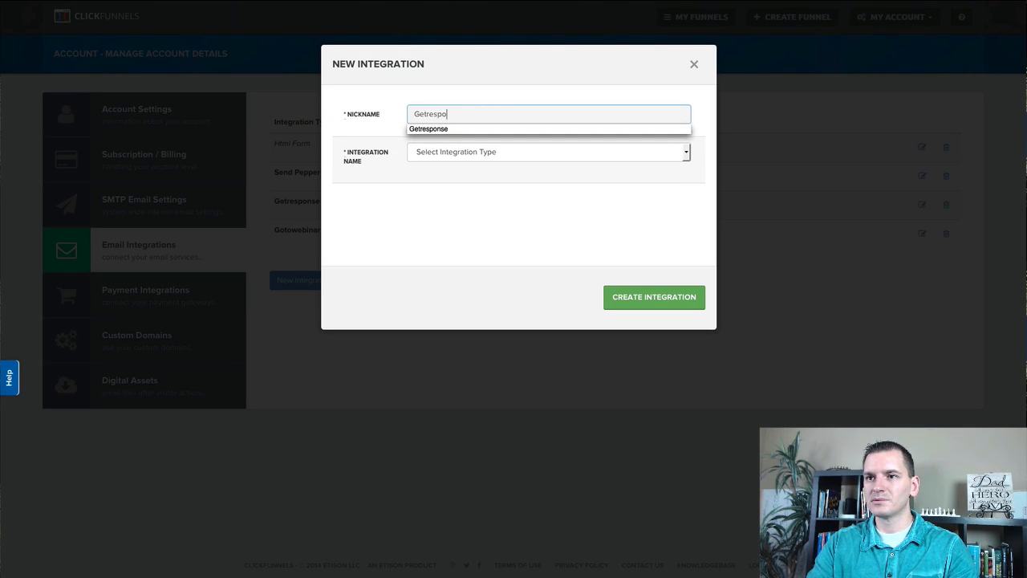
type("nse HTML")
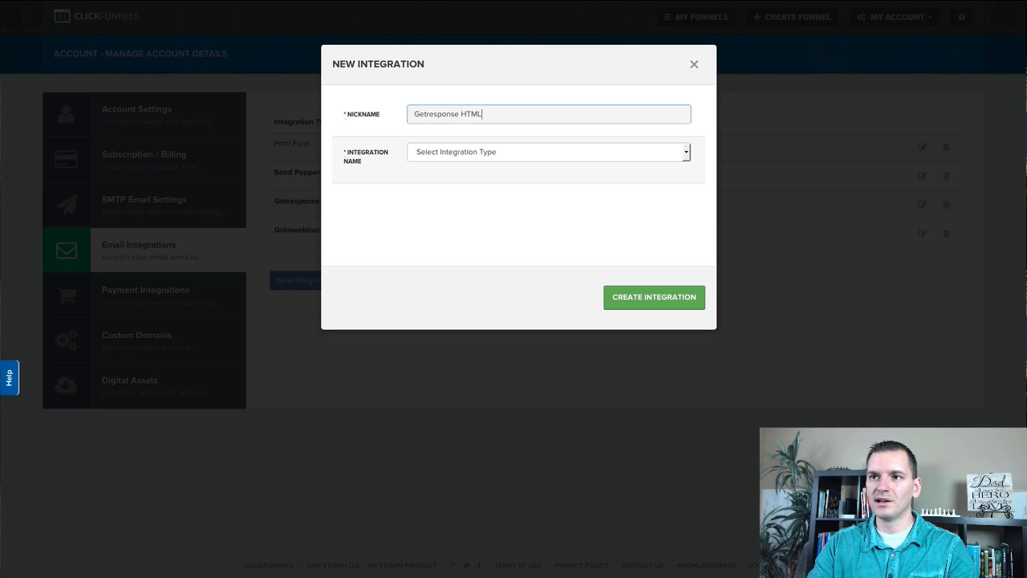
left_click_drag(508, 115, 406, 115)
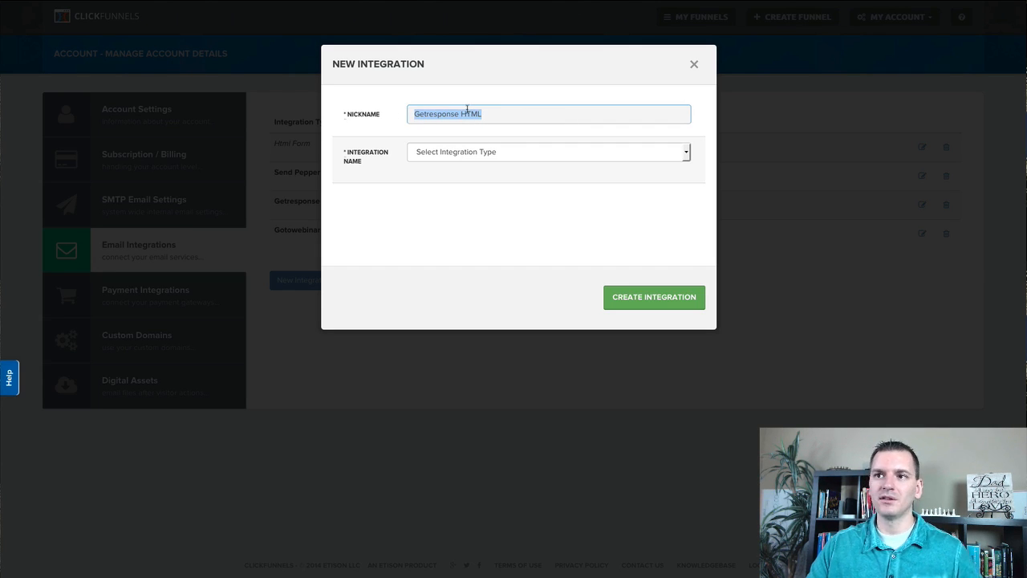
left_click_drag(467, 110, 498, 112)
Step: Set the integration type to Html Form, create the integration and close the dialog
left_click(519, 154)
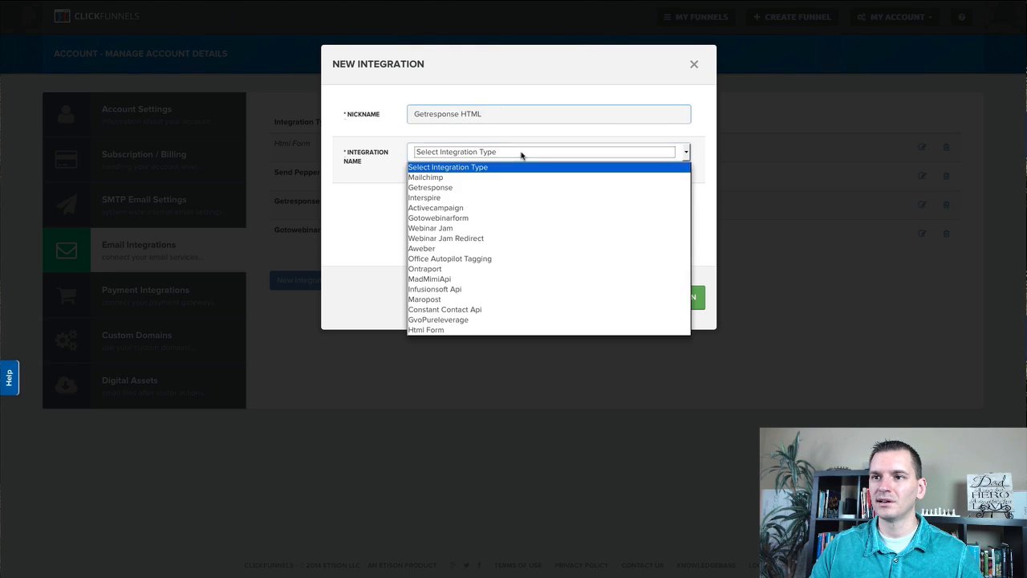
left_click(472, 188)
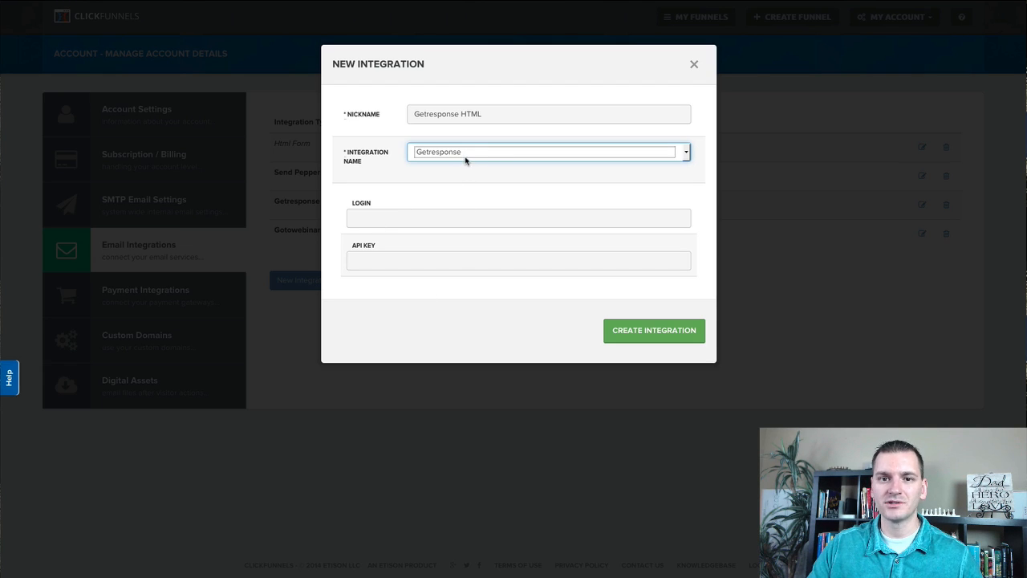
left_click(466, 157)
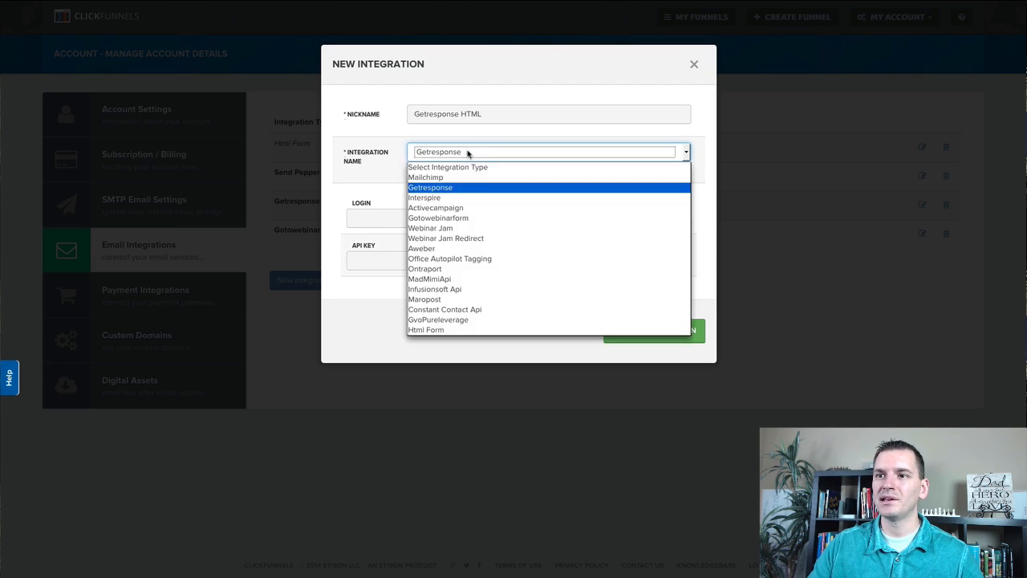
left_click(439, 330)
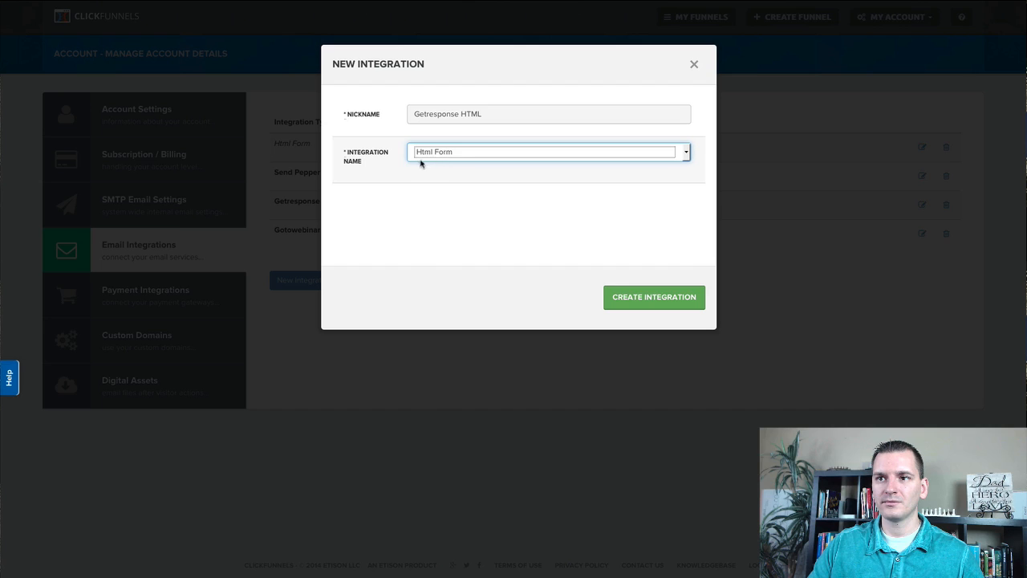
left_click(639, 302)
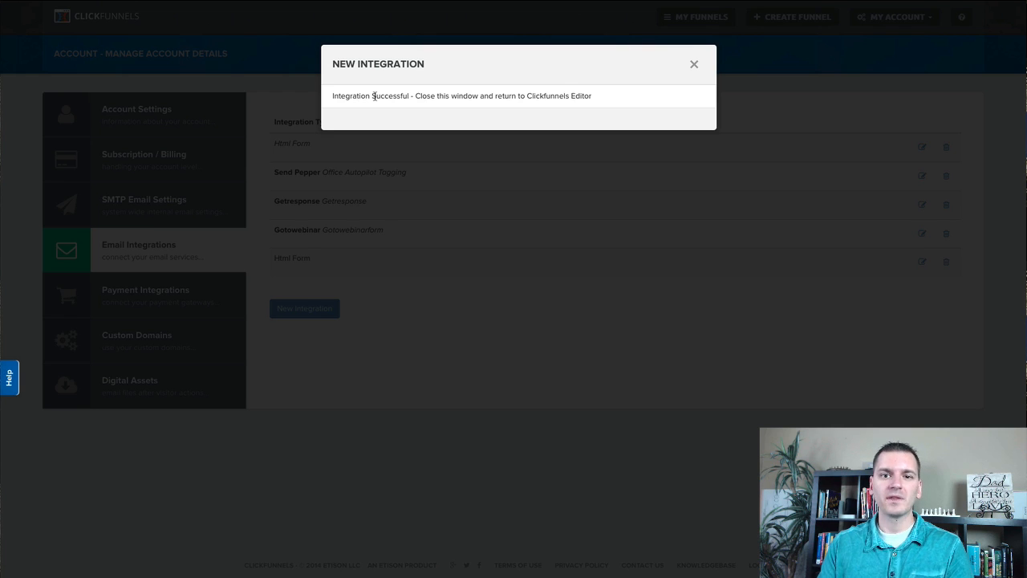
left_click(694, 64)
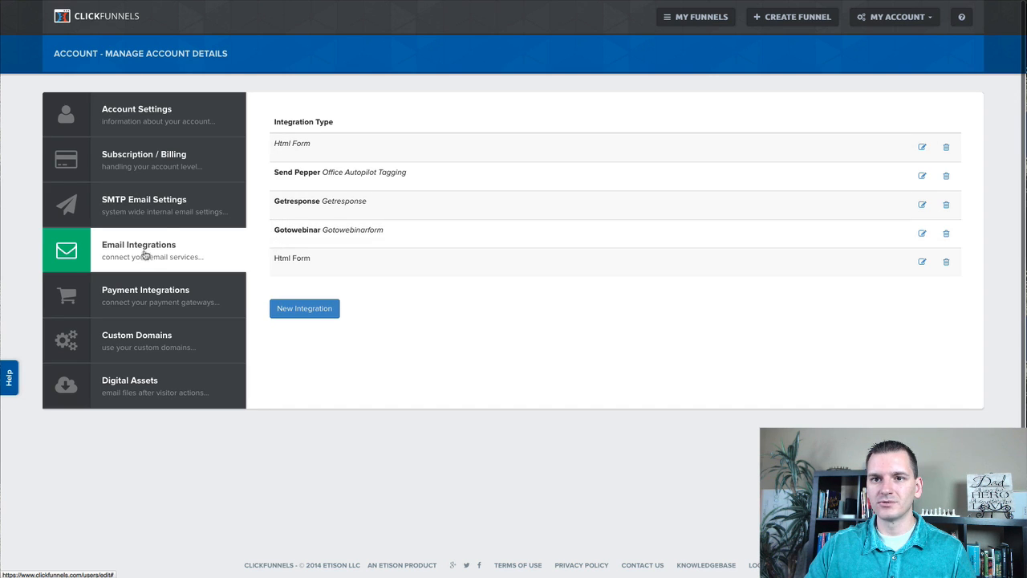
Step: Reload the account settings and check the Getresponse HTML entry in the email integrations list
left_click(897, 16)
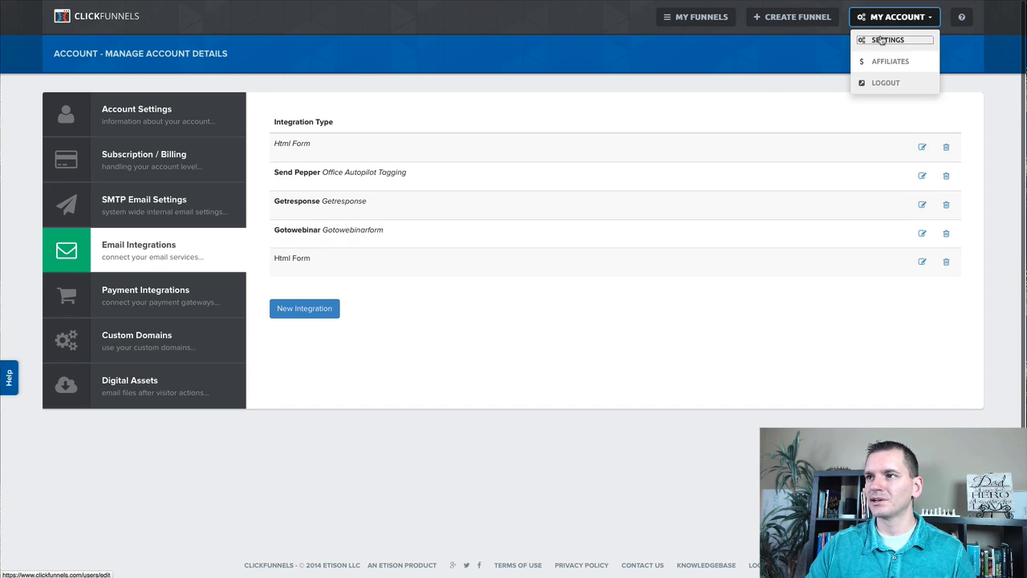
left_click(883, 39)
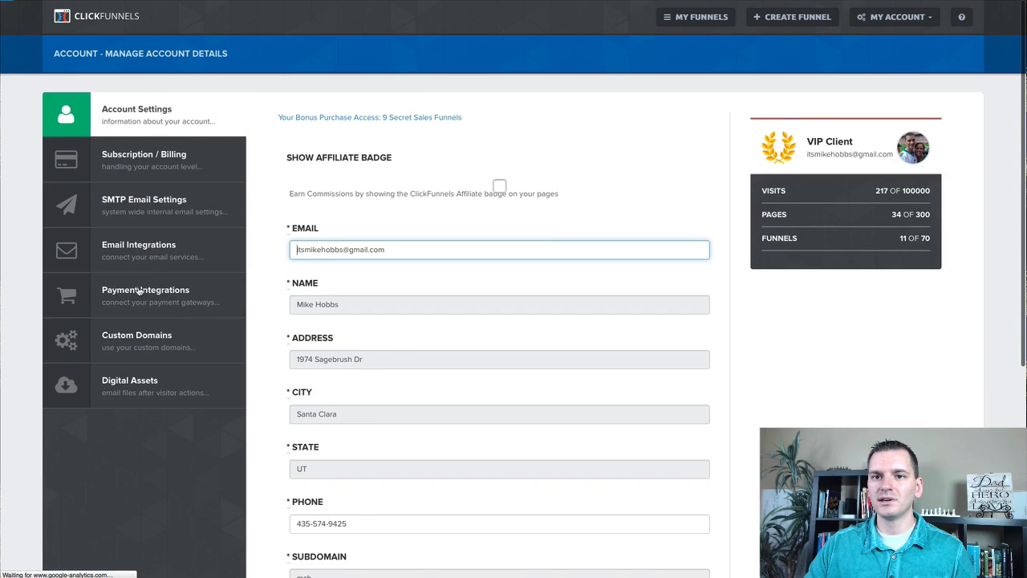
left_click(135, 256)
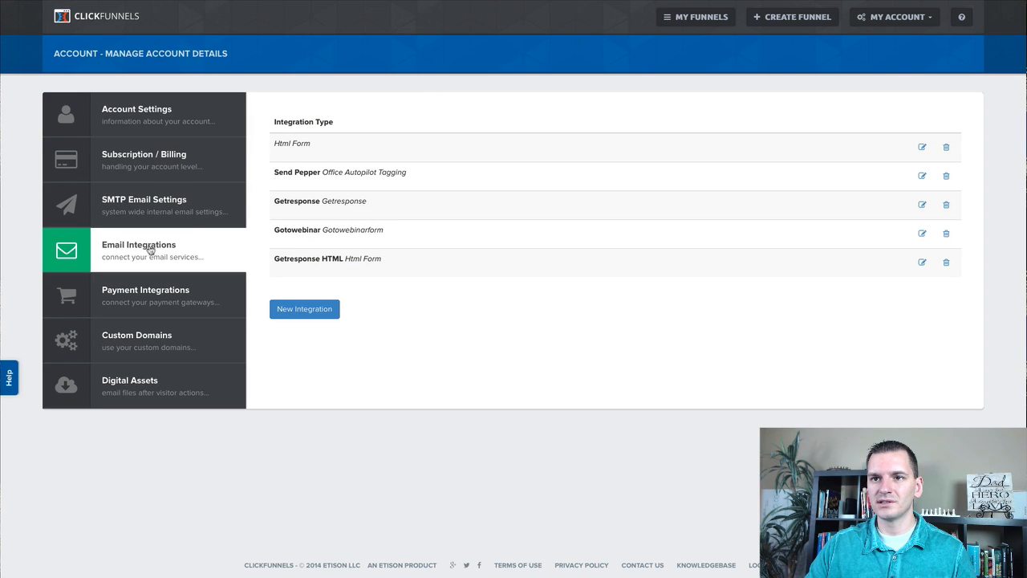
left_click_drag(274, 146, 309, 142)
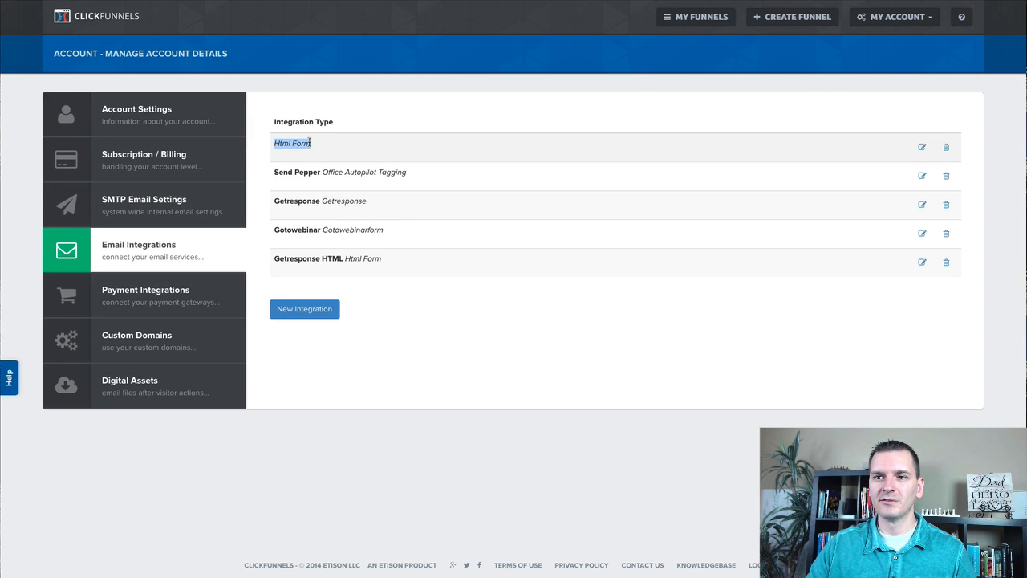
left_click_drag(274, 258, 387, 259)
left_click(275, 258)
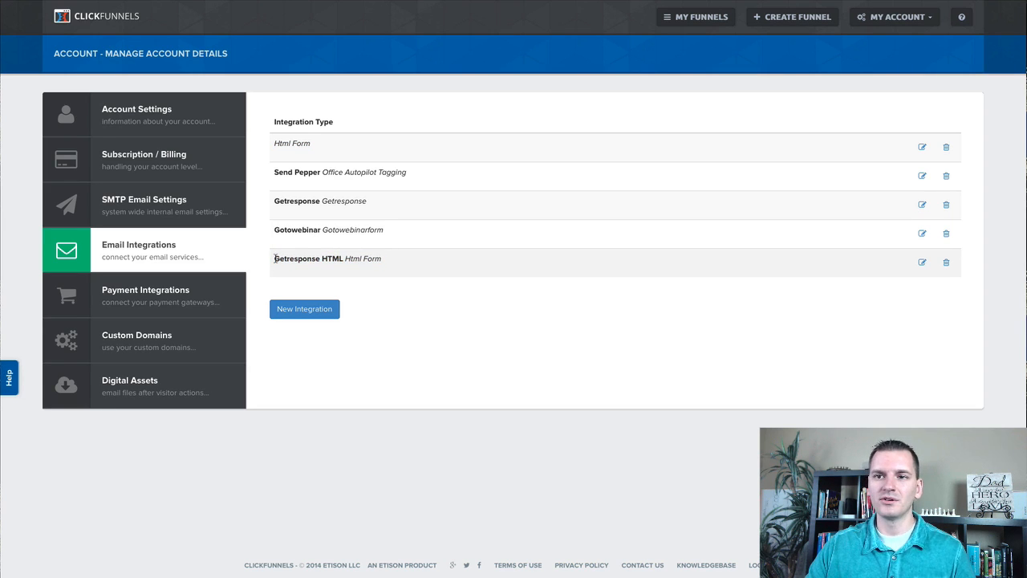
left_click_drag(274, 258, 394, 259)
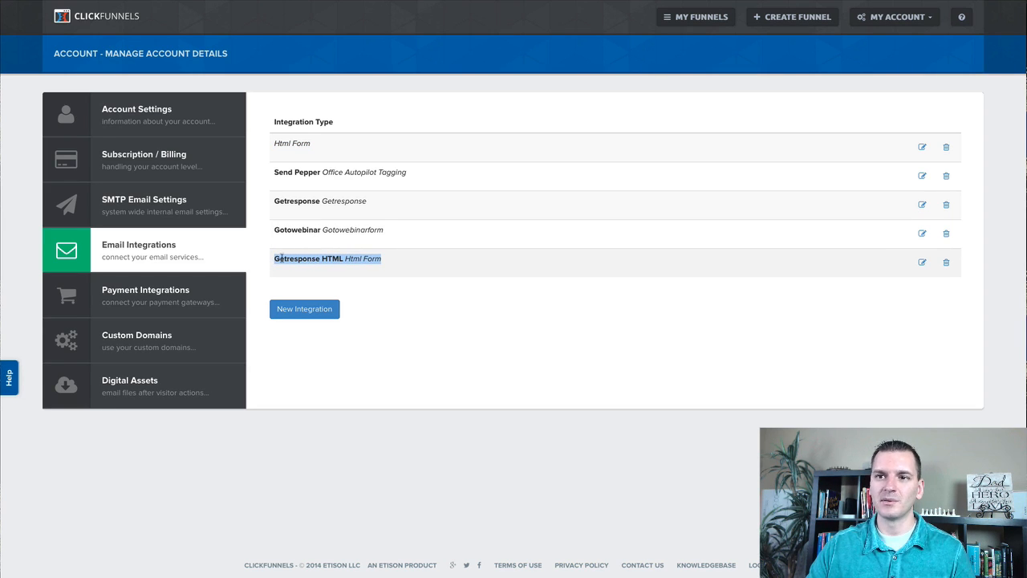
left_click_drag(275, 258, 344, 258)
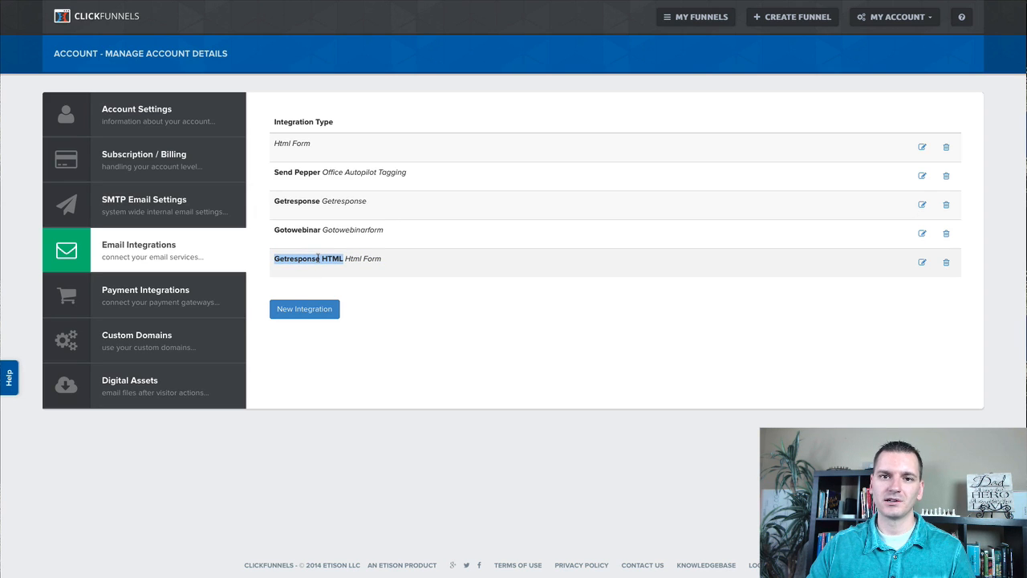
left_click_drag(452, 266, 272, 260)
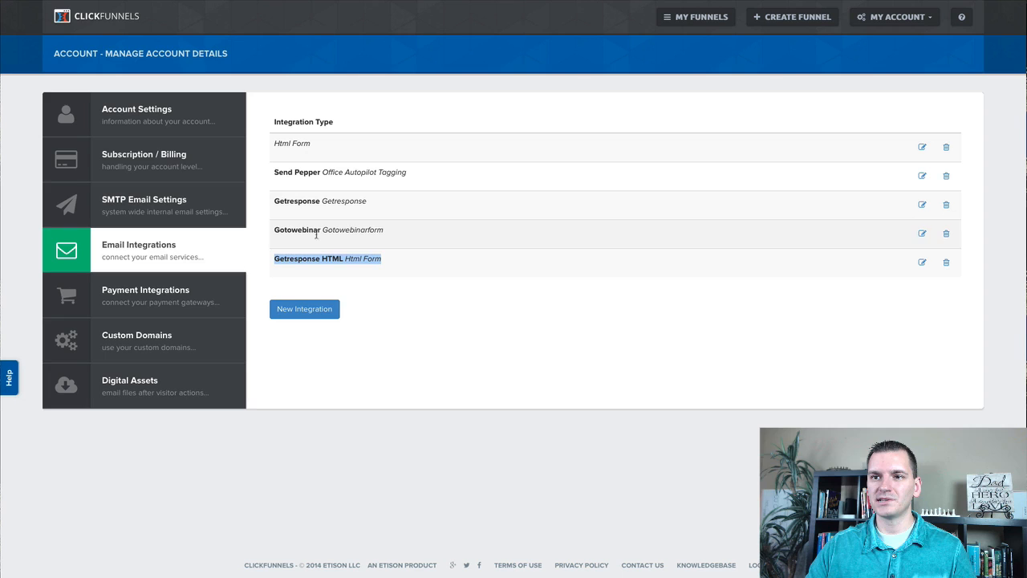
Step: Open the custom domain settings and examine the instructions on DNS providers and using Cloudflare.com for SSL
left_click(132, 346)
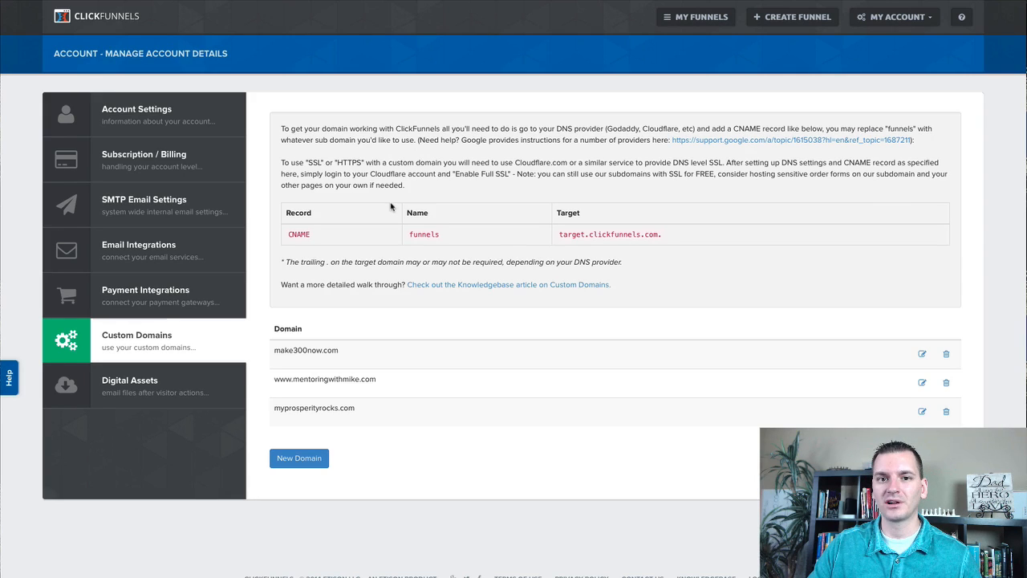
left_click_drag(514, 164, 568, 162)
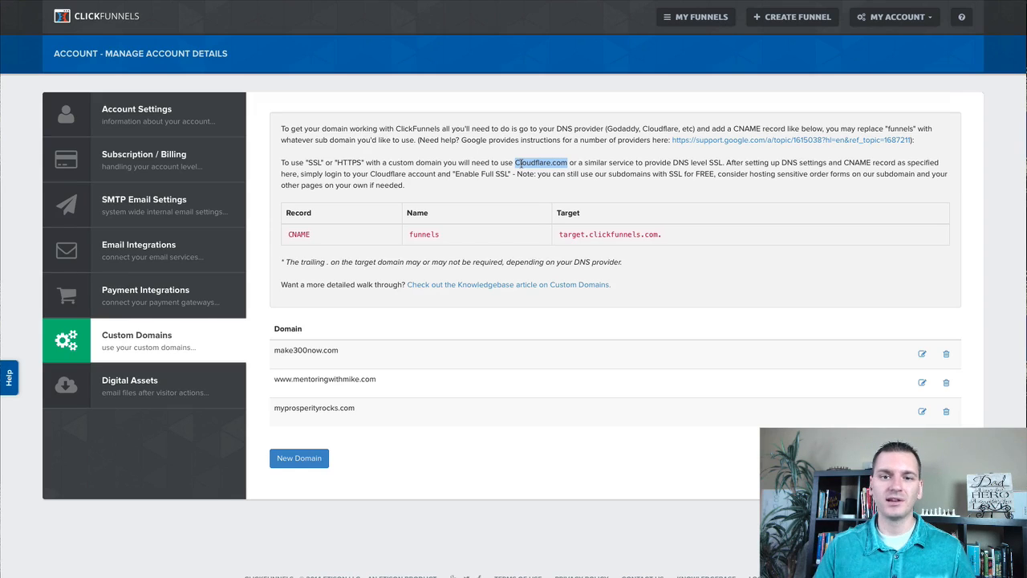
left_click(516, 163)
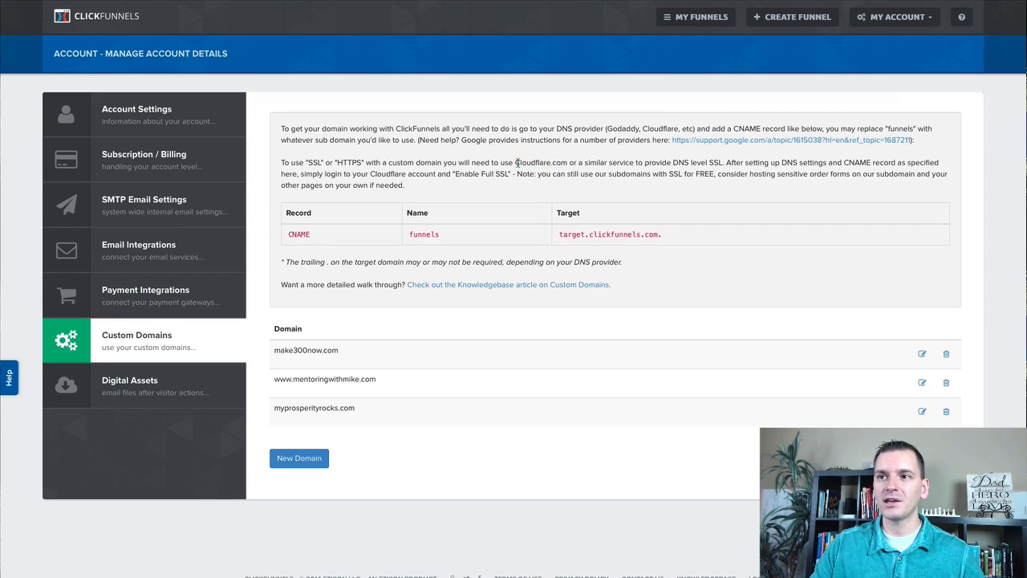
left_click_drag(515, 162, 566, 162)
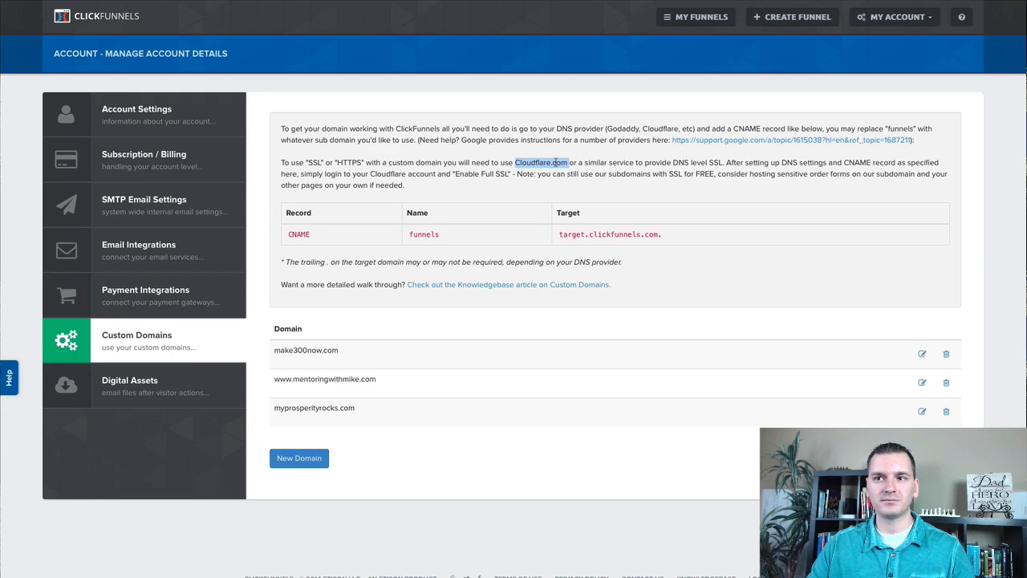
left_click(562, 163)
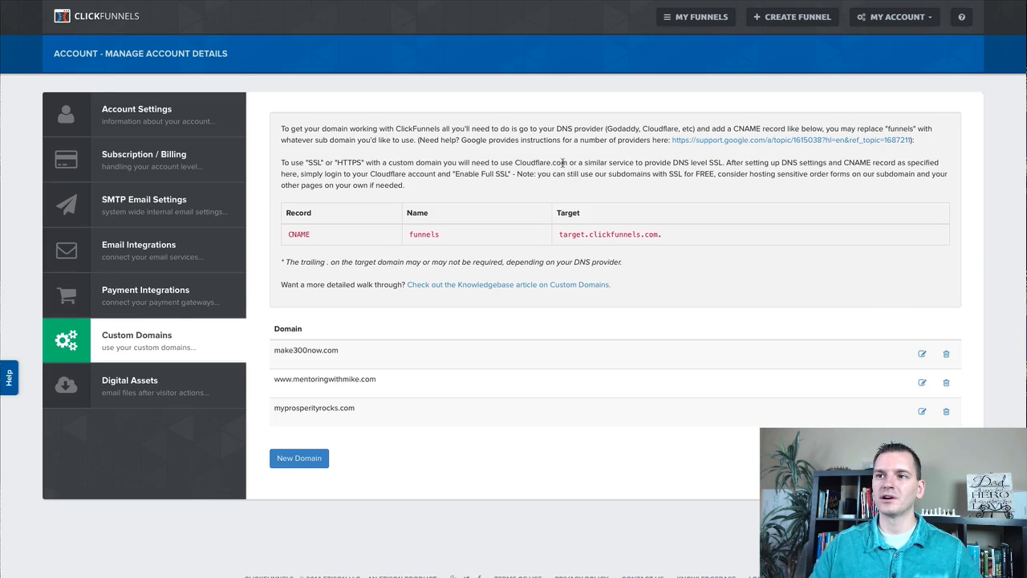
left_click_drag(514, 162, 567, 163)
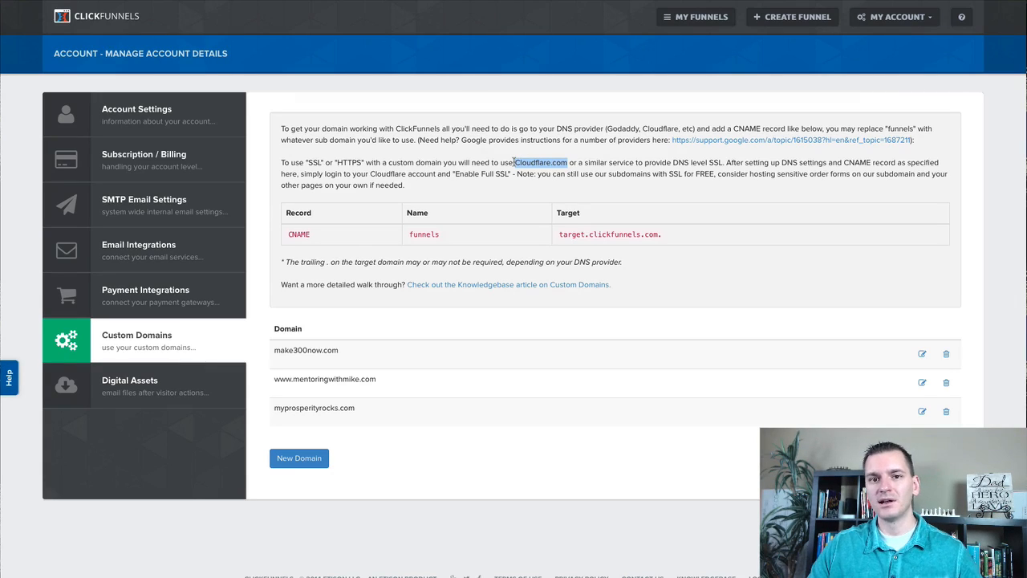
left_click_drag(513, 162, 560, 162)
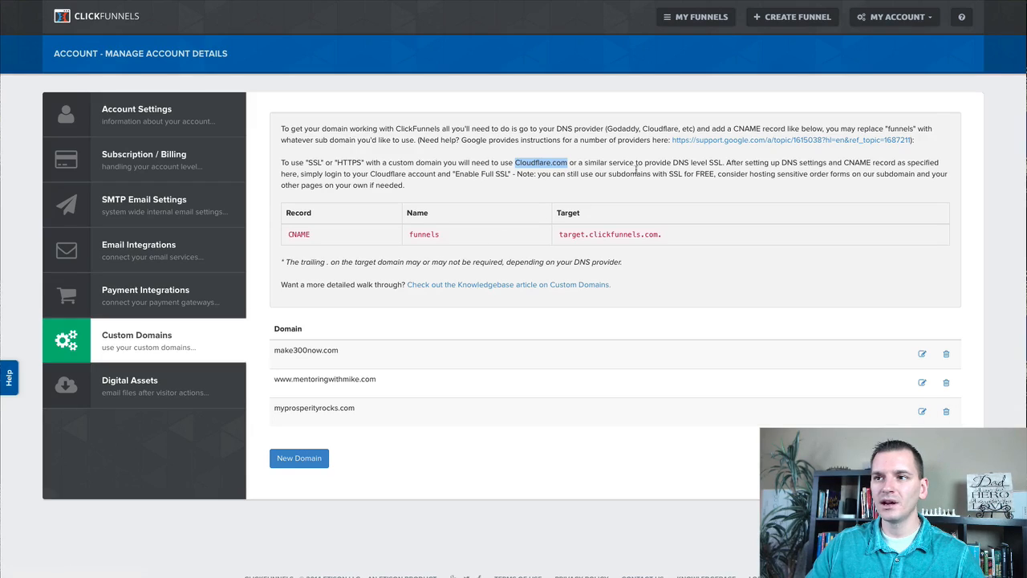
left_click(724, 162)
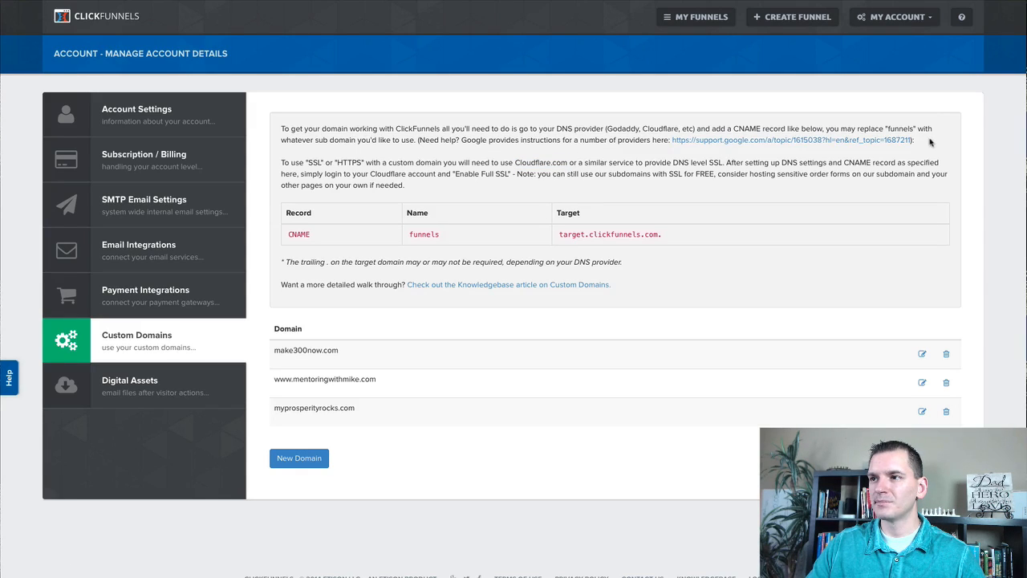
left_click_drag(929, 143, 671, 143)
left_click(595, 165)
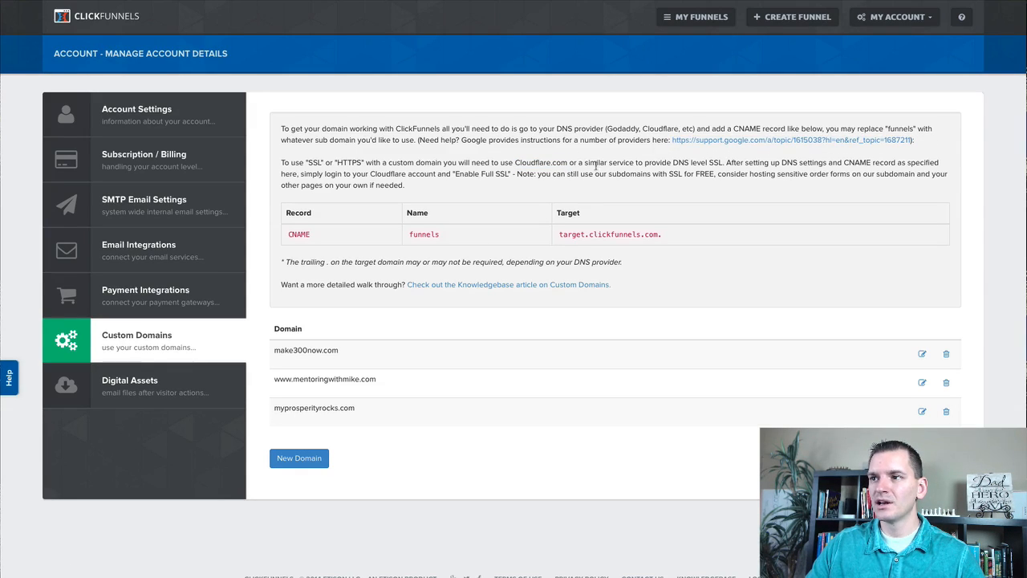
Step: Switch to the ClickFunnels Support article on setting up a custom domain using CloudFlare and read its dashboard login and DNS settings sections
left_click(265, 1)
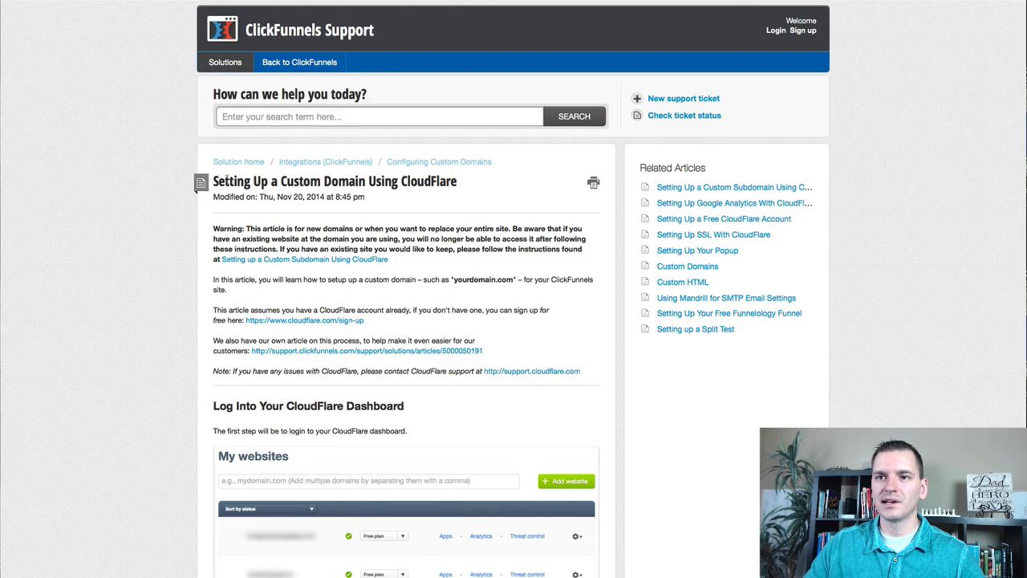
left_click_drag(213, 181, 461, 185)
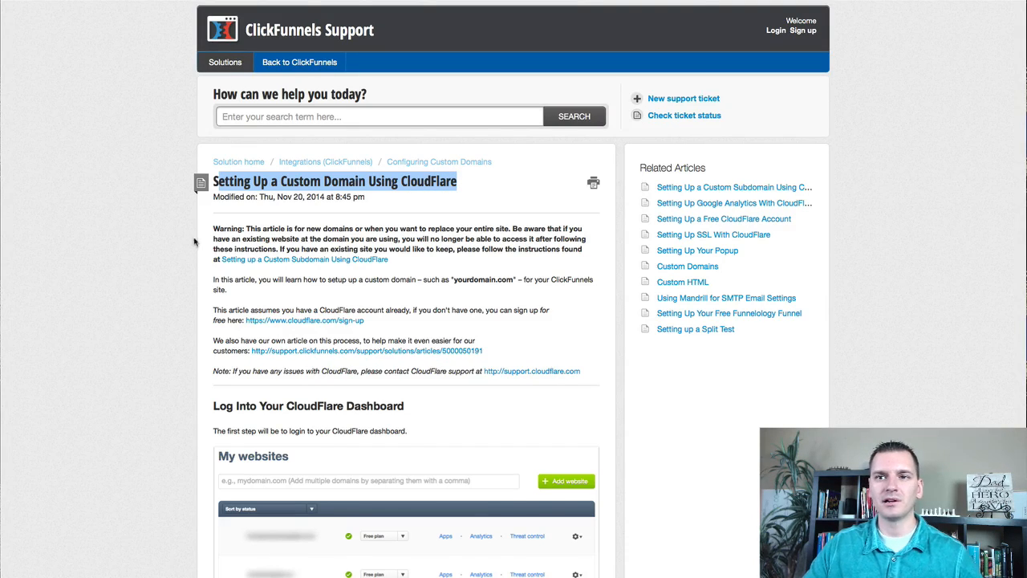
left_click(214, 179)
scroll(190, 268, "down", 5)
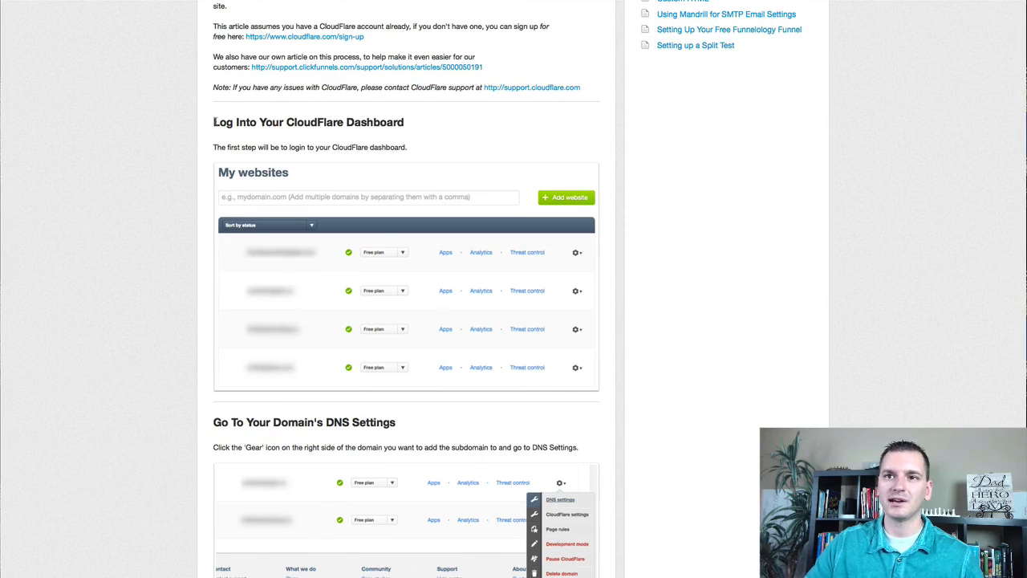
Step: Read the rest of the CloudFlare article, covering A record deletion, the CNAME entry, custom domain setup, page URLs and the forwarding rule
left_click_drag(213, 121, 184, 398)
scroll(180, 396, "down", 4)
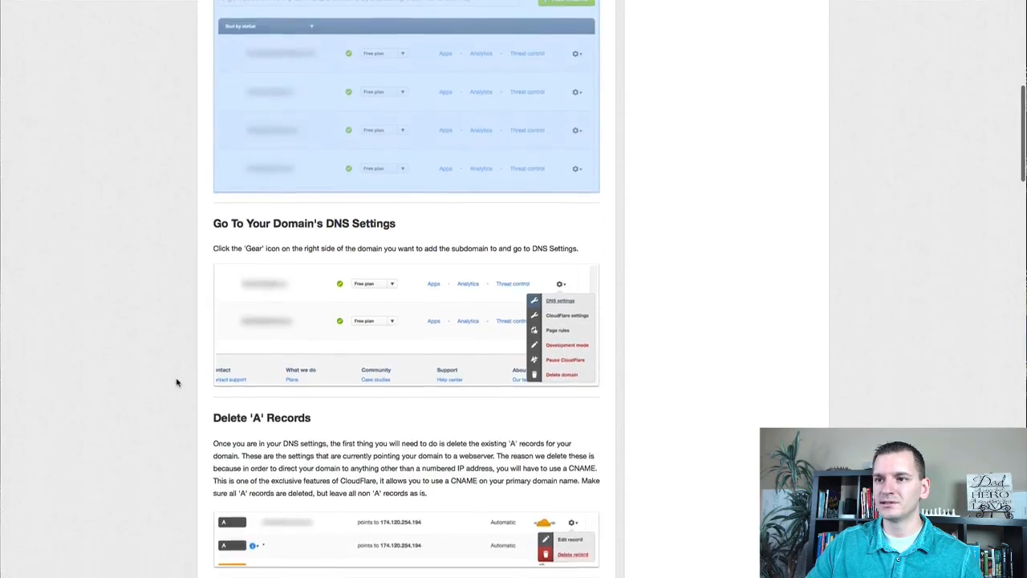
scroll(177, 383, "down", 9)
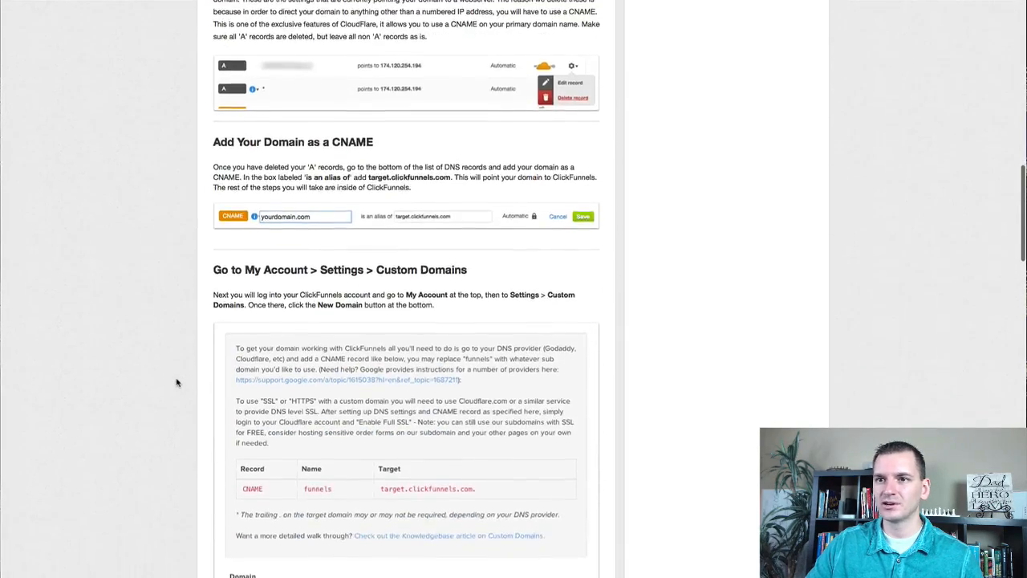
scroll(177, 383, "down", 13)
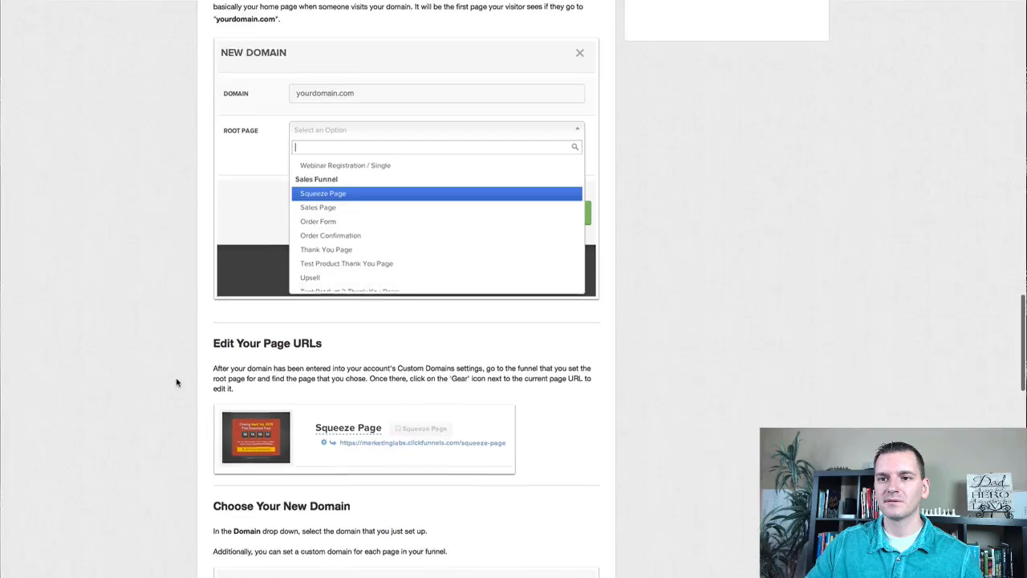
scroll(178, 383, "down", 18)
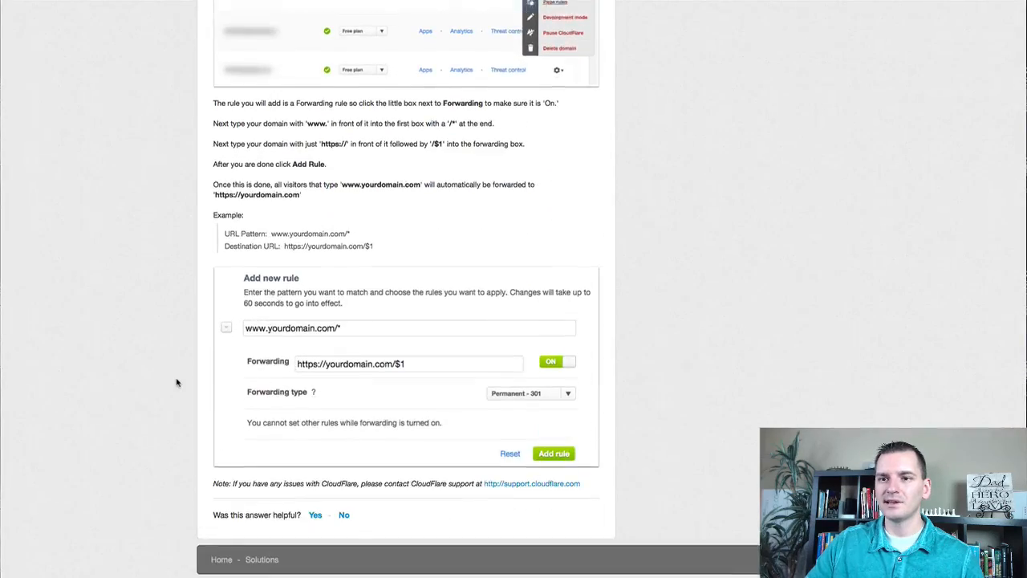
scroll(177, 383, "down", 1)
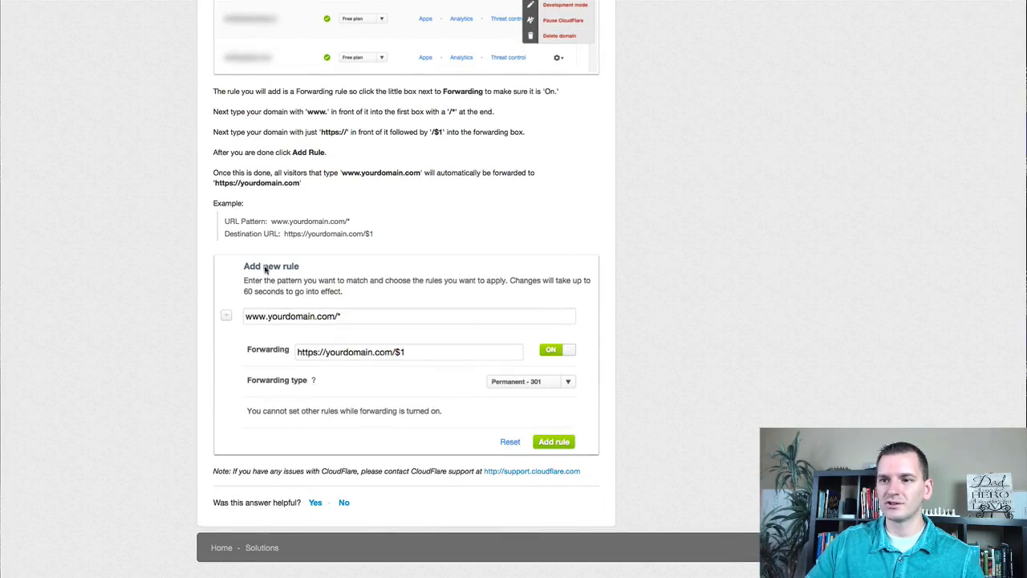
scroll(153, 369, "up", 20)
scroll(169, 377, "up", 5)
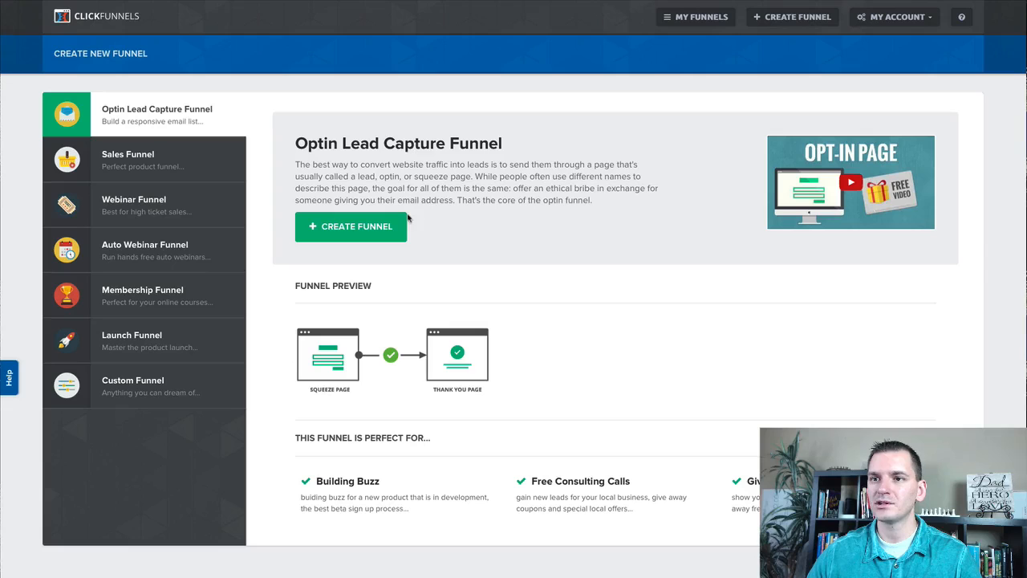
Step: Create an Optin Lead Capture Funnel named Technophobia Video Test without a group tag
left_click_drag(287, 146, 516, 162)
scroll(471, 222, "down", 1)
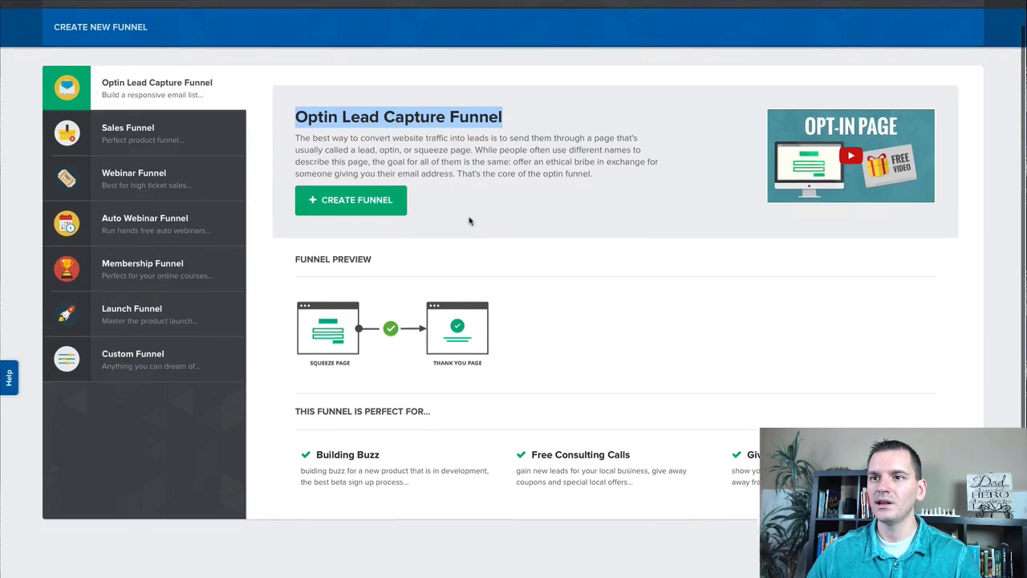
left_click(343, 179)
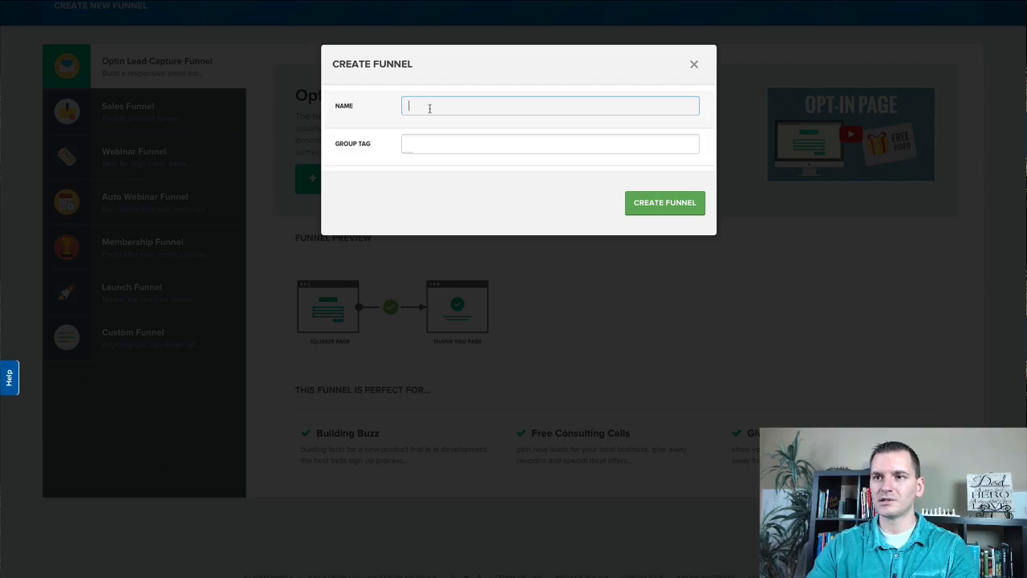
type("Test Giv")
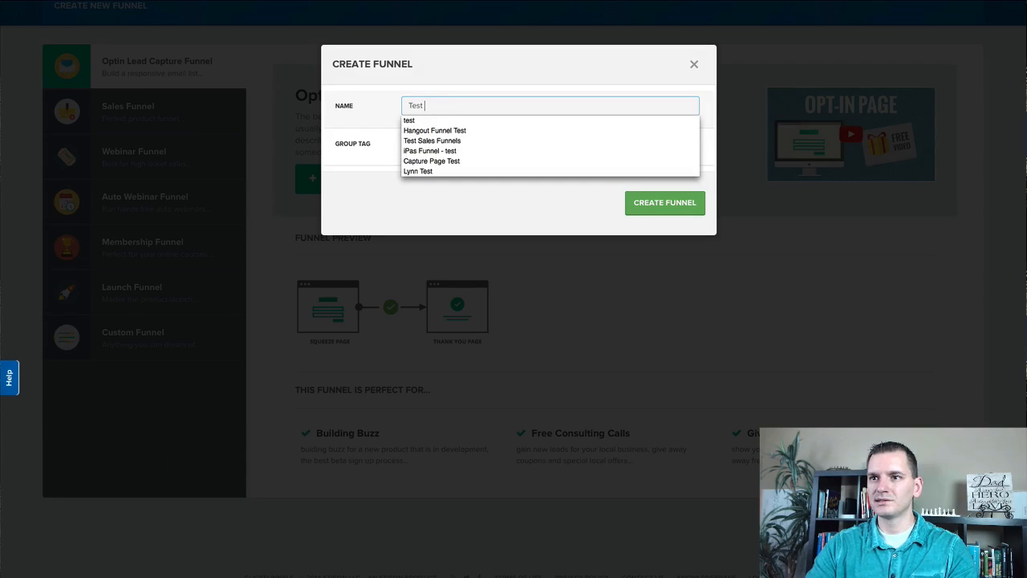
key("BackSpace")
key("BackSpace")
key("BackSpace")
key("BackSpace")
key("BackSpace")
key("BackSpace")
key("BackSpace")
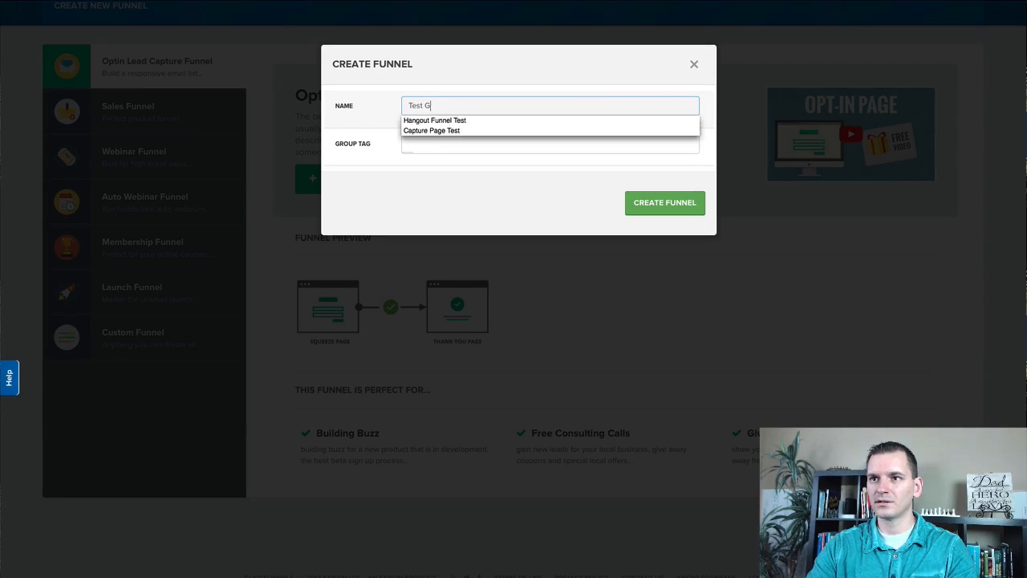
type("chnophobia Video")
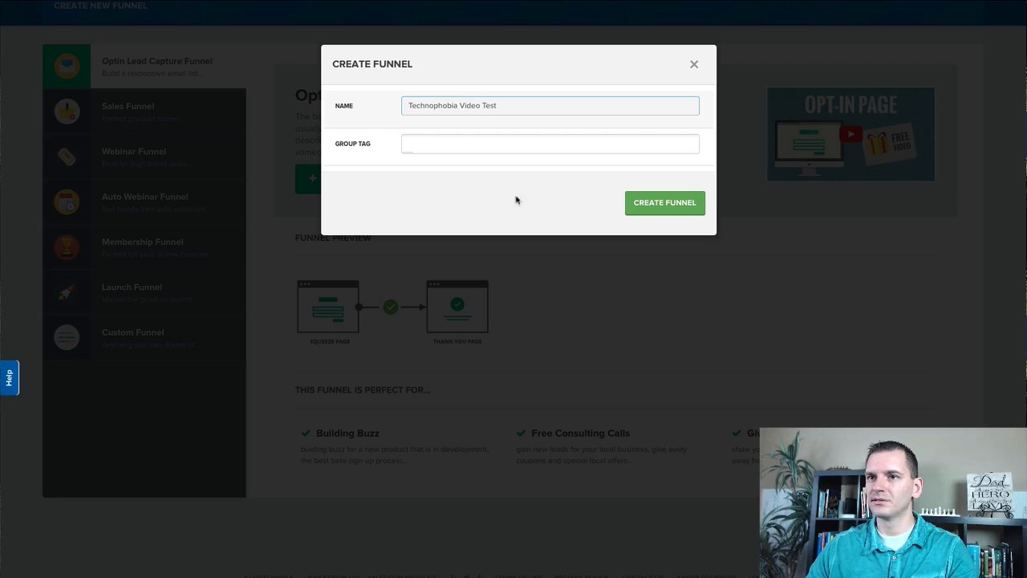
left_click(651, 207)
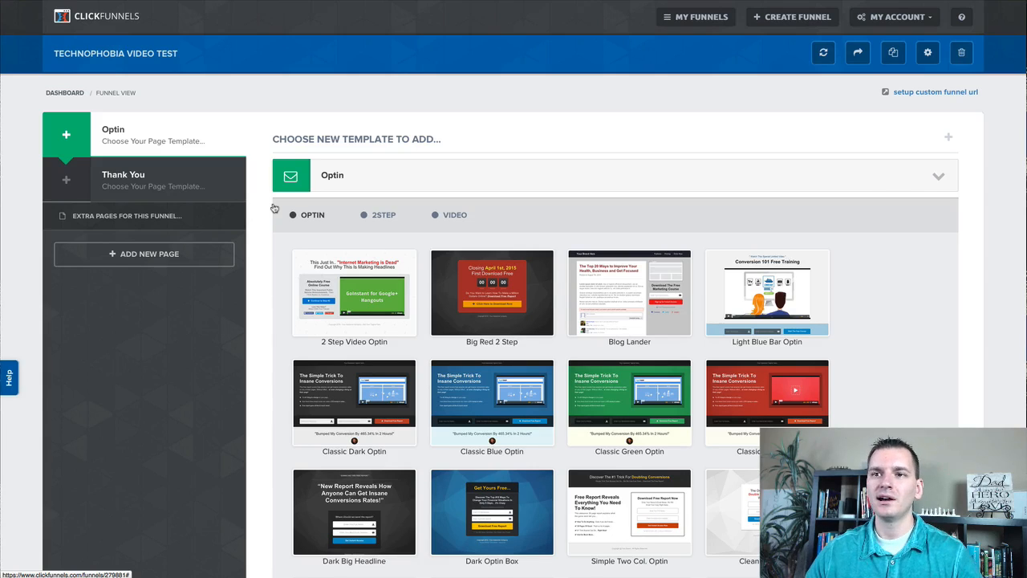
Step: Browse the optin page templates by the Video, Optin and 2Step categories
left_click(449, 214)
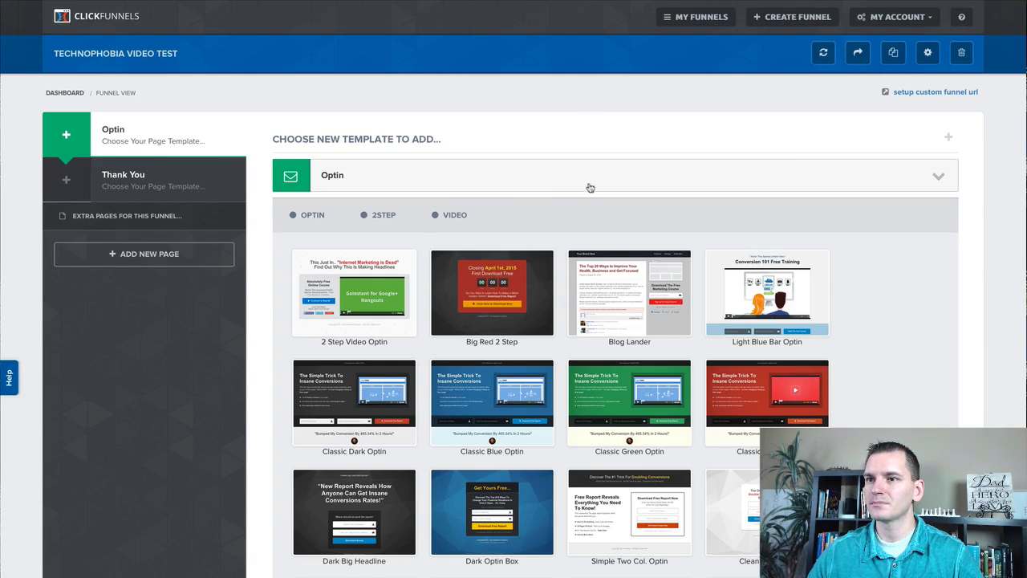
scroll(271, 232, "down", 1)
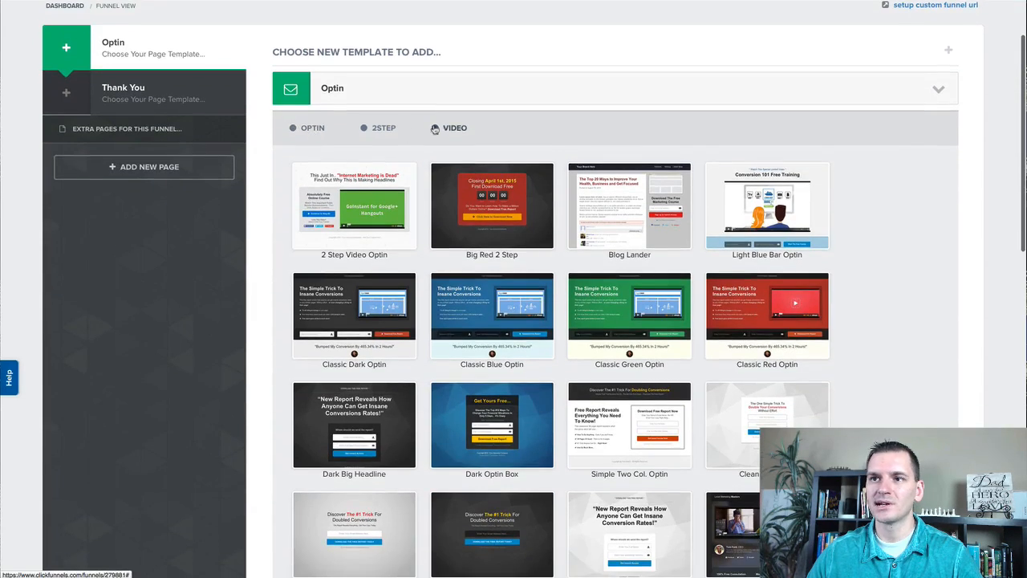
left_click(311, 134)
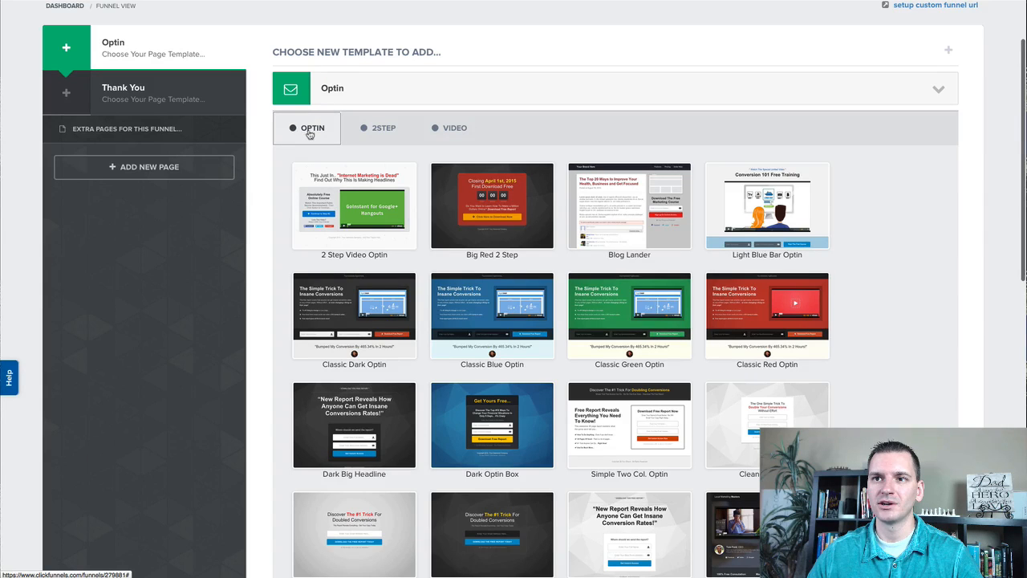
left_click(383, 132)
scroll(383, 131, "up", 2)
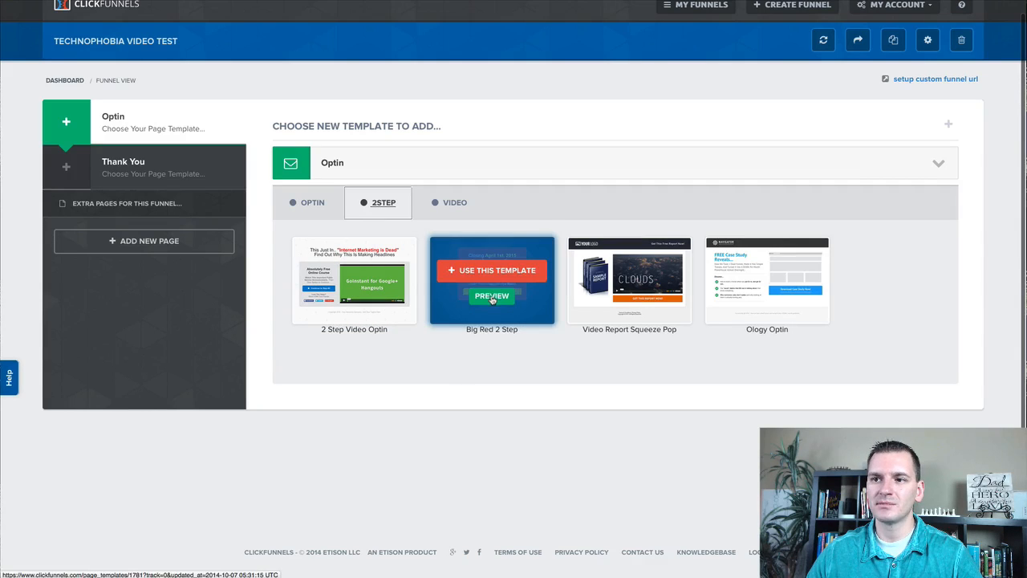
Step: Preview the Big Red 2 Step template and examine the sign-up popup behind its download button
left_click(491, 296)
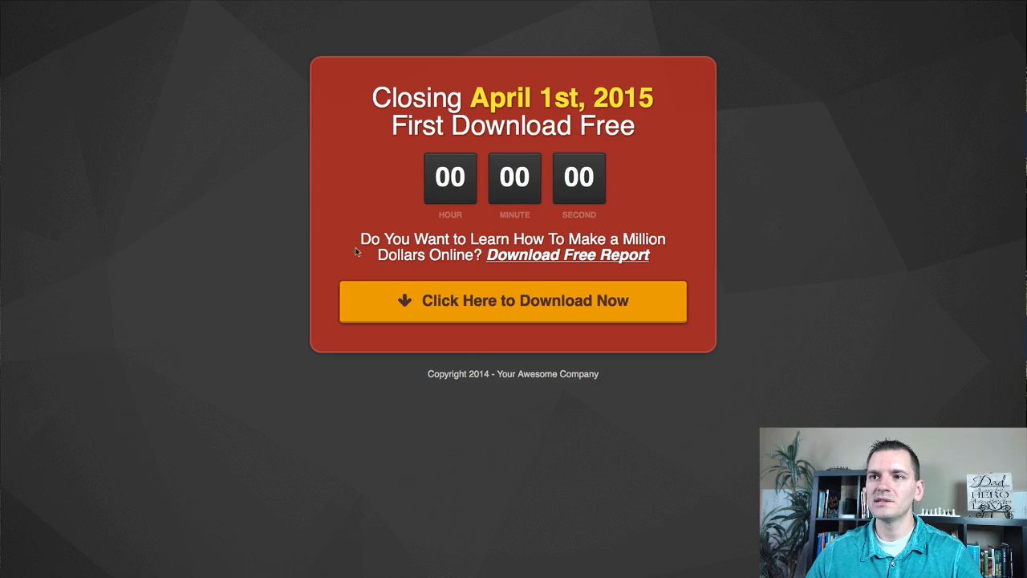
left_click(527, 302)
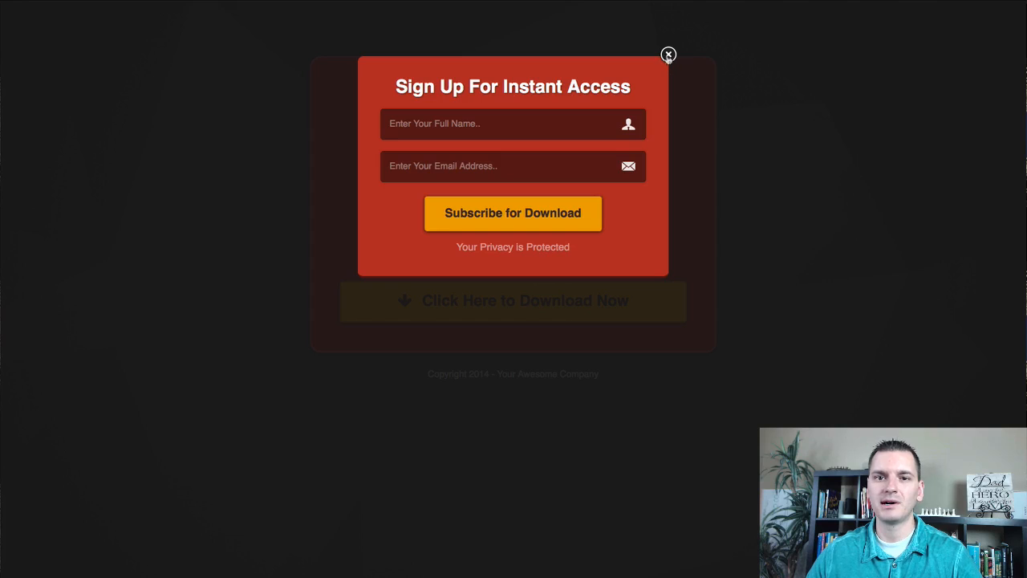
left_click(669, 53)
left_click(478, 299)
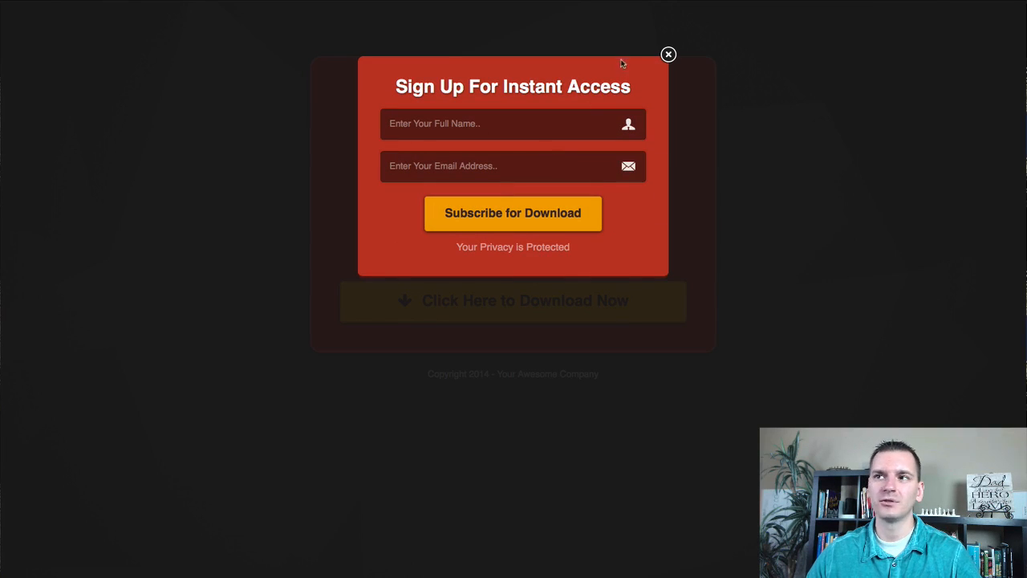
left_click(668, 54)
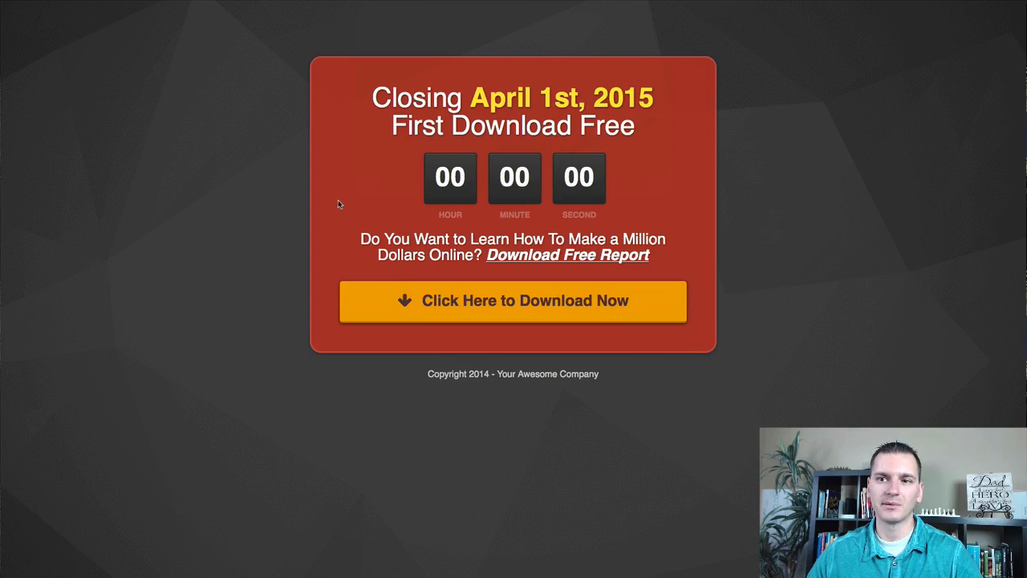
left_click(447, 299)
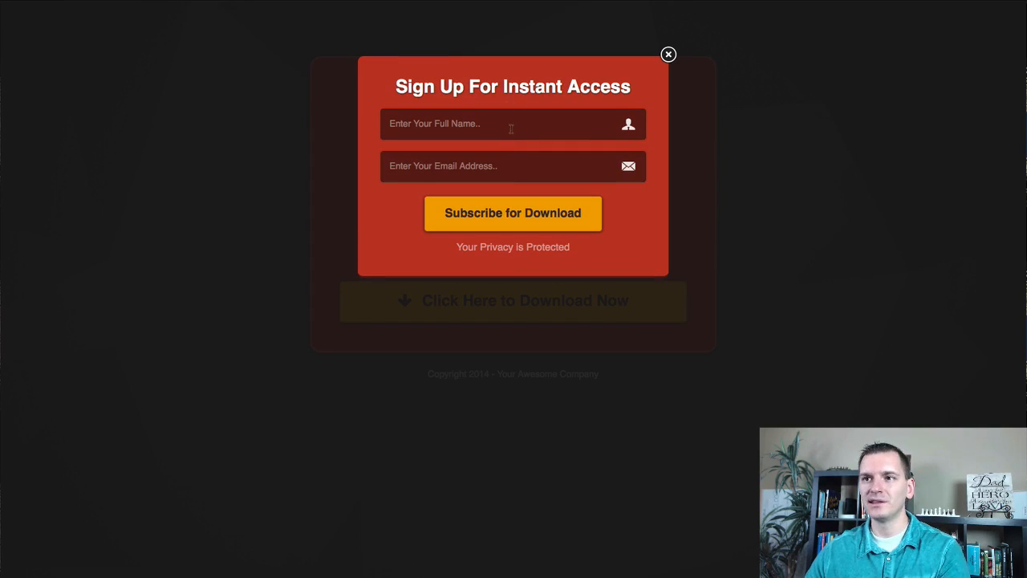
left_click(670, 56)
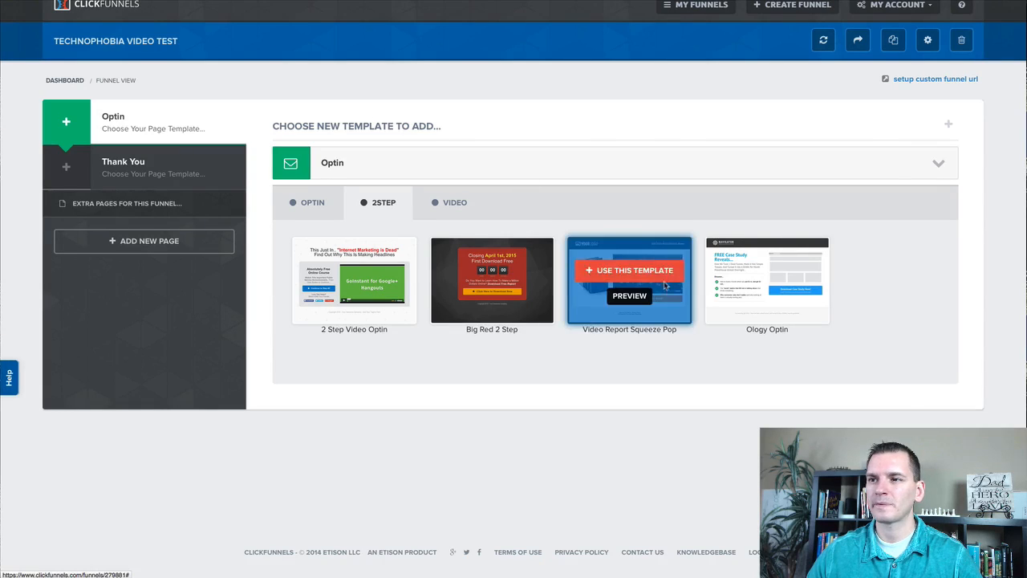
Step: Compare the Optin and Video template categories and apply the Clean Box Optin template to the funnel's Optin page
left_click(301, 202)
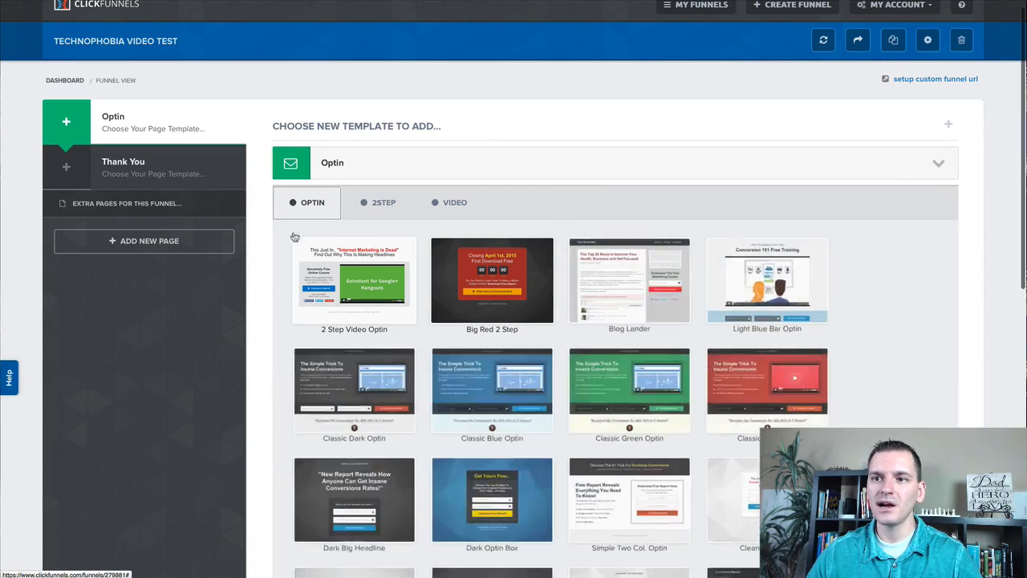
scroll(866, 389, "down", 1)
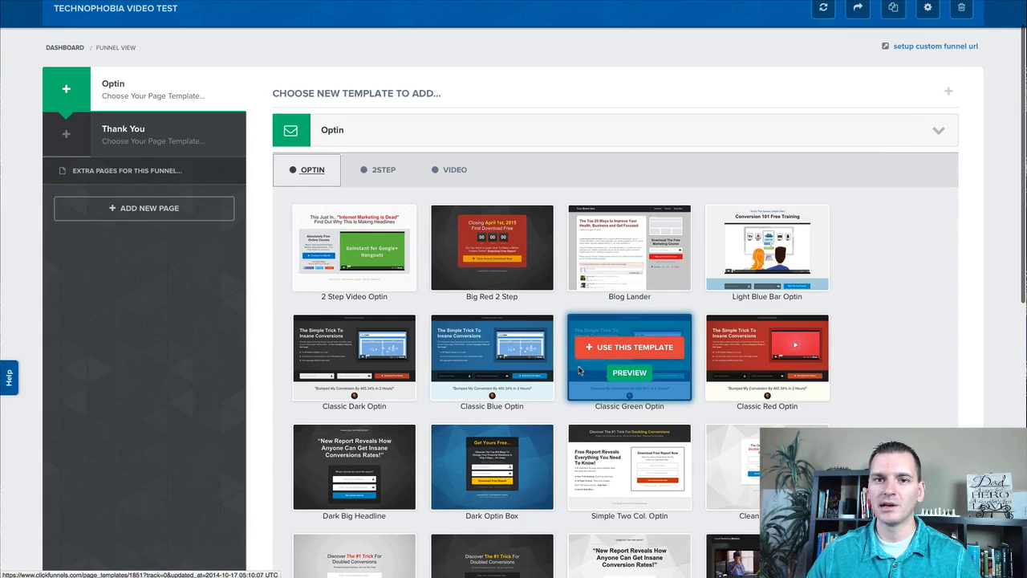
left_click(451, 170)
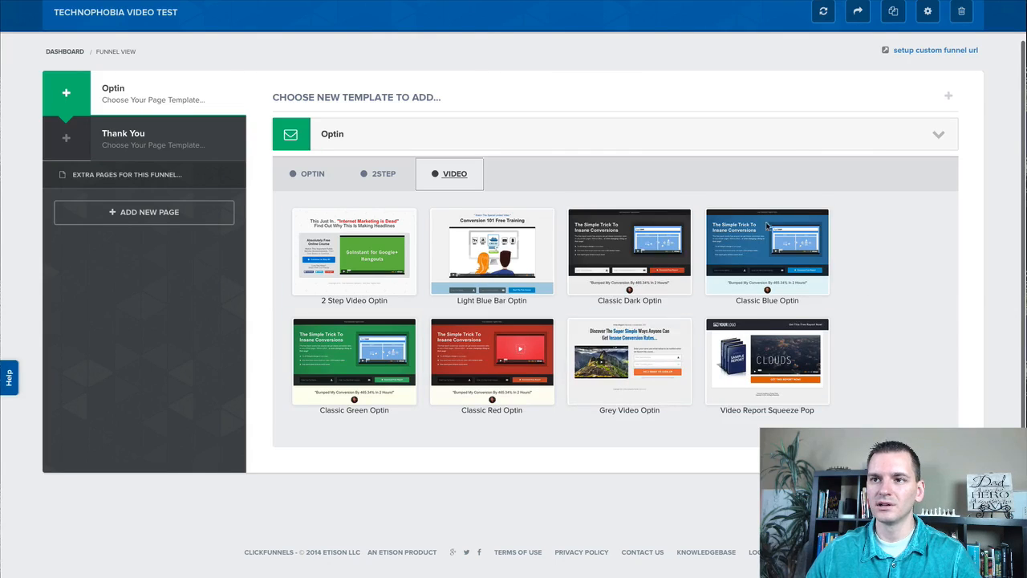
left_click(320, 180)
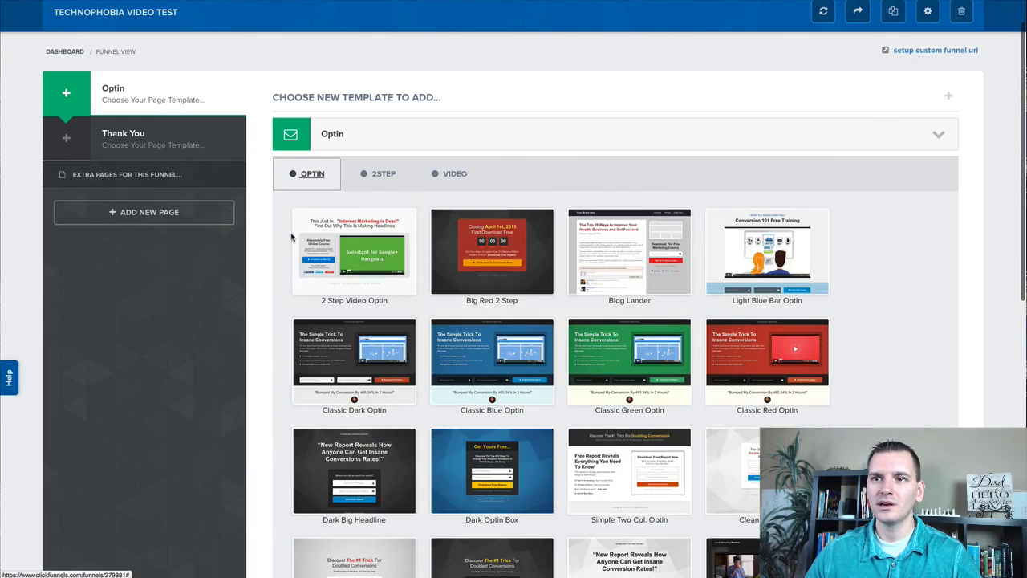
scroll(289, 238, "down", 5)
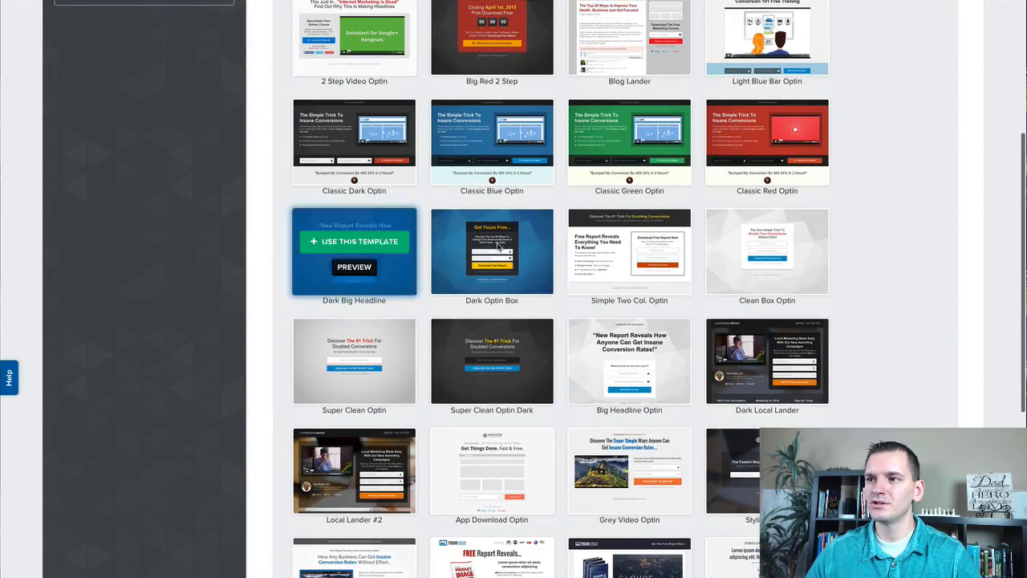
mouse_move(771, 246)
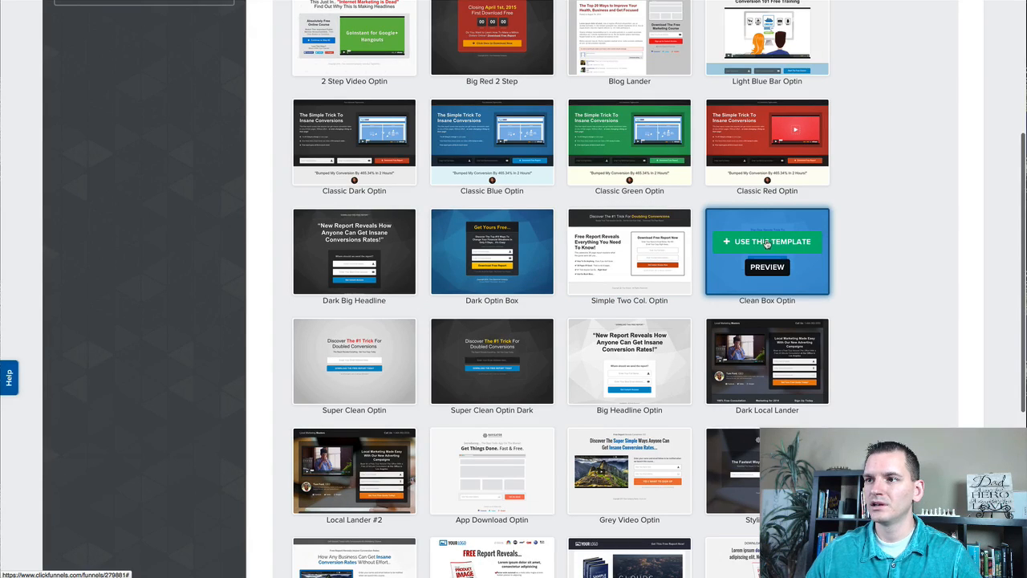
left_click(767, 244)
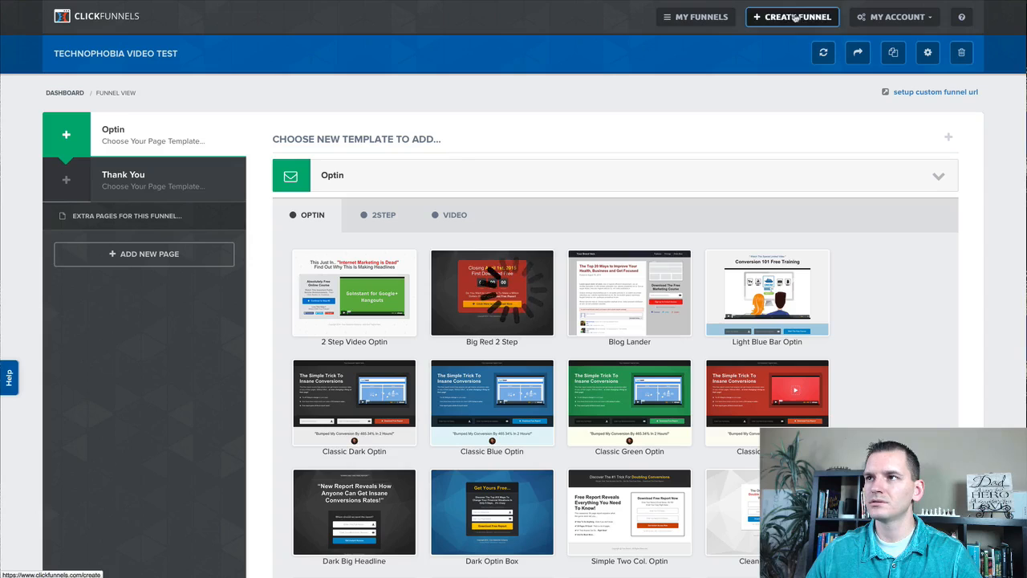
left_click(899, 0)
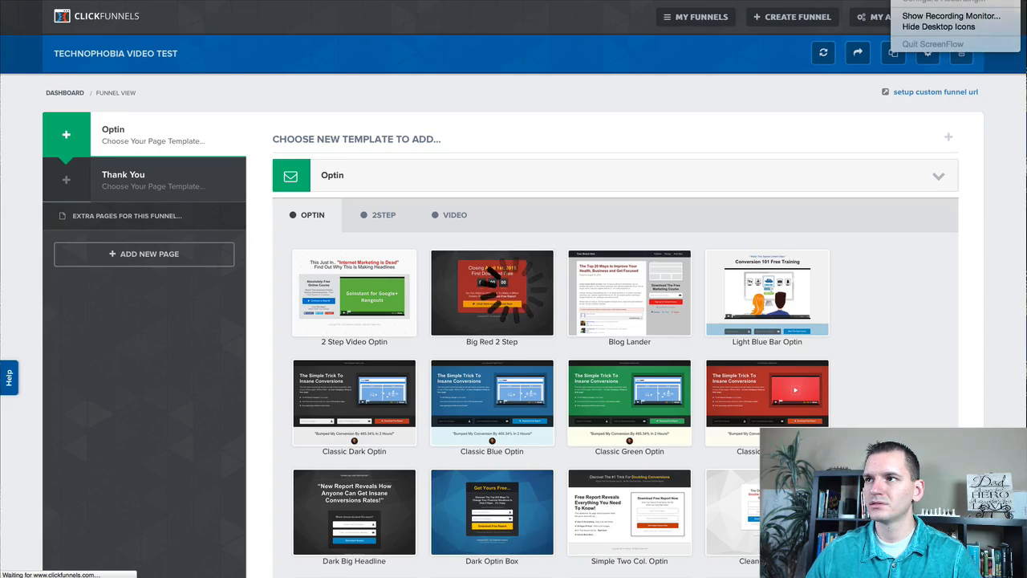
left_click(935, 1)
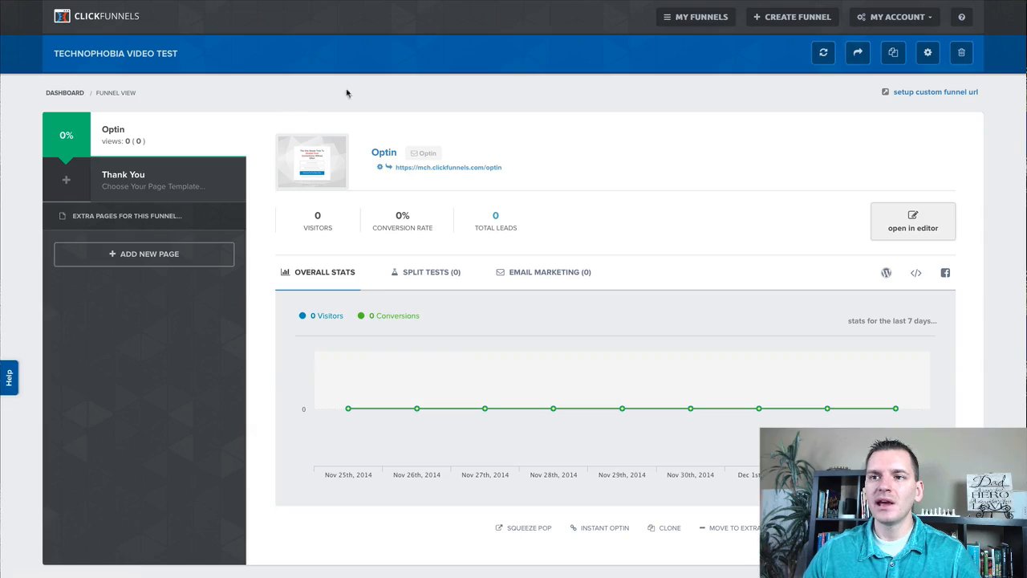
Step: Open the funnel's Thank You page and look through the available template categories, keeping the Thank You category
mouse_move(331, 409)
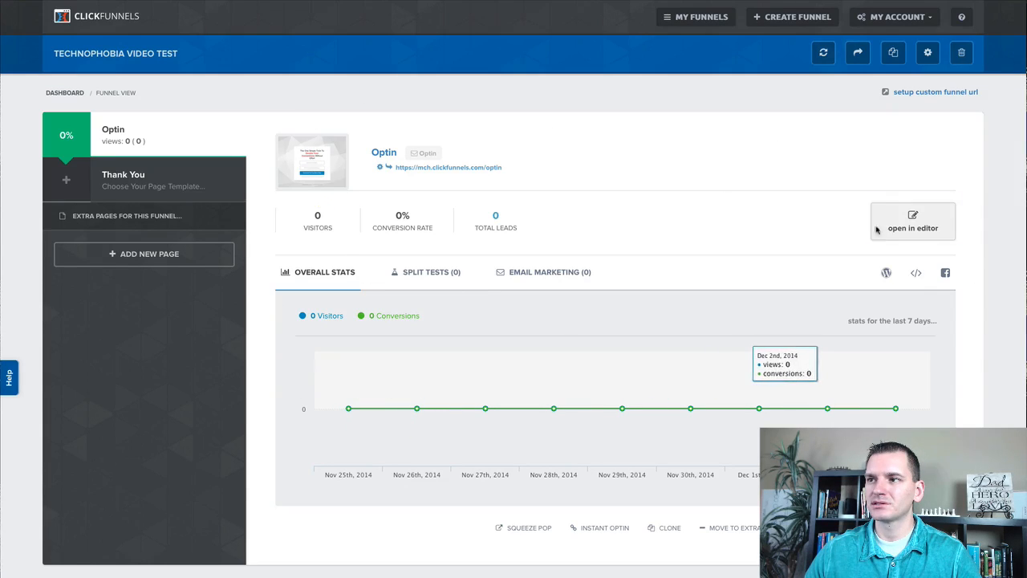
mouse_move(112, 179)
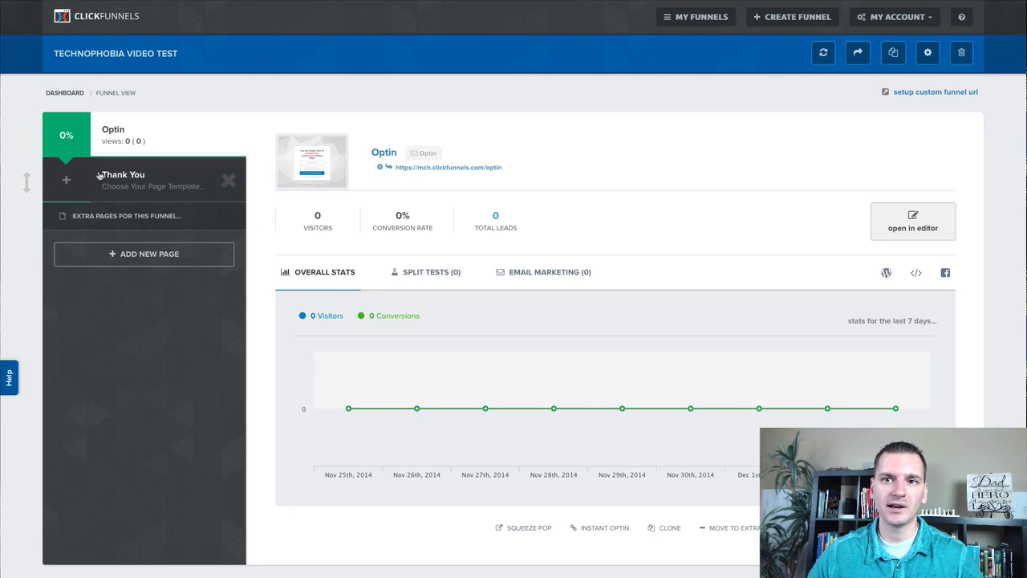
left_click(129, 177)
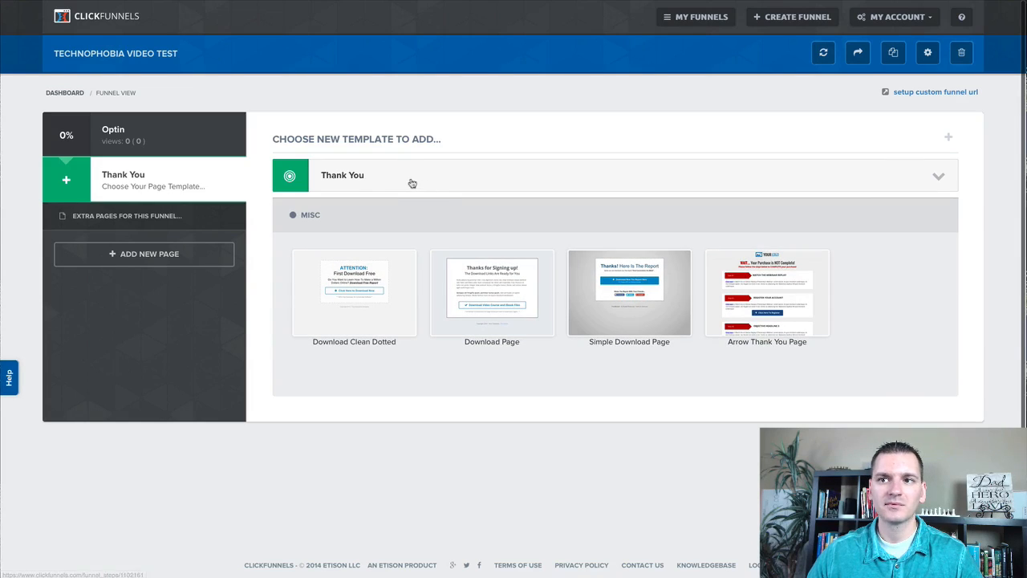
left_click(412, 182)
scroll(359, 292, "down", 3)
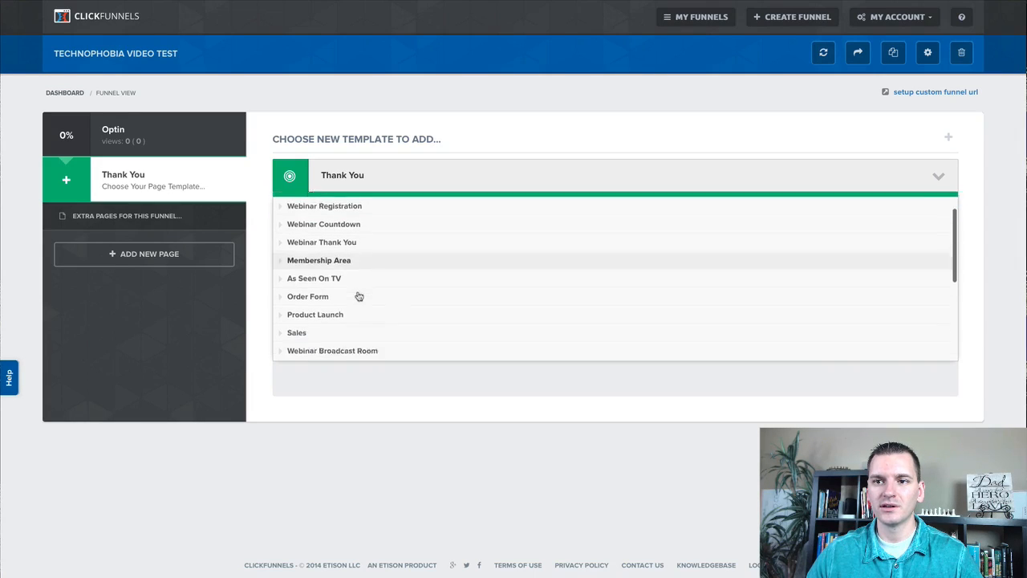
scroll(358, 293, "down", 3)
scroll(357, 294, "up", 5)
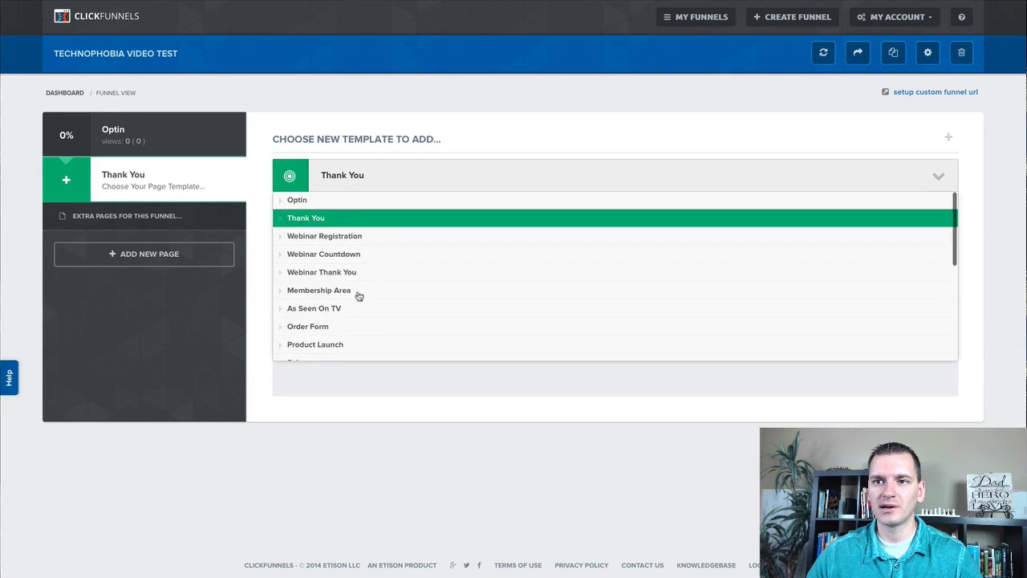
left_click(325, 224)
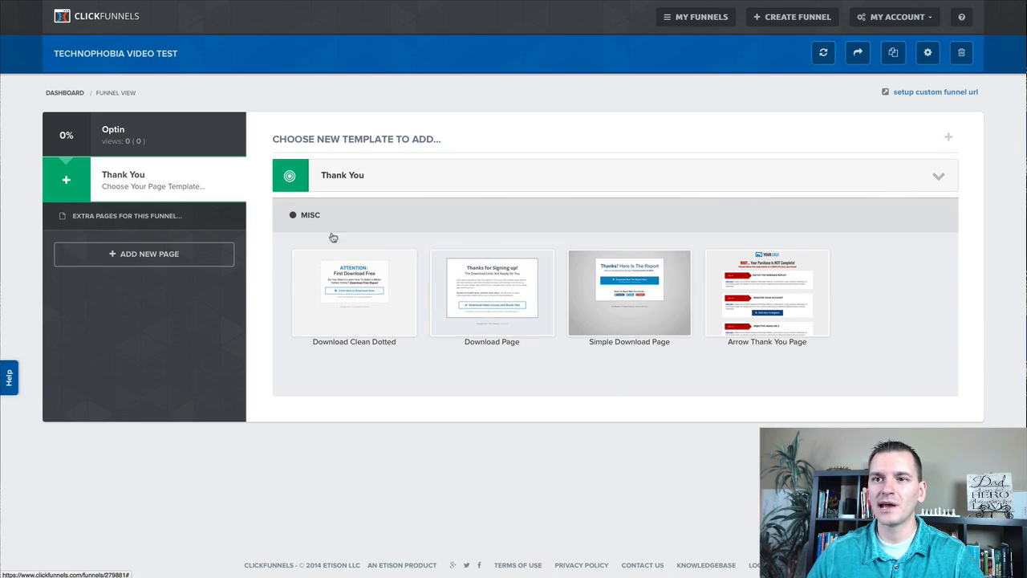
Step: Switch the Thank You page's template category to Sales and accept the change of the funnel step's role
left_click(534, 174)
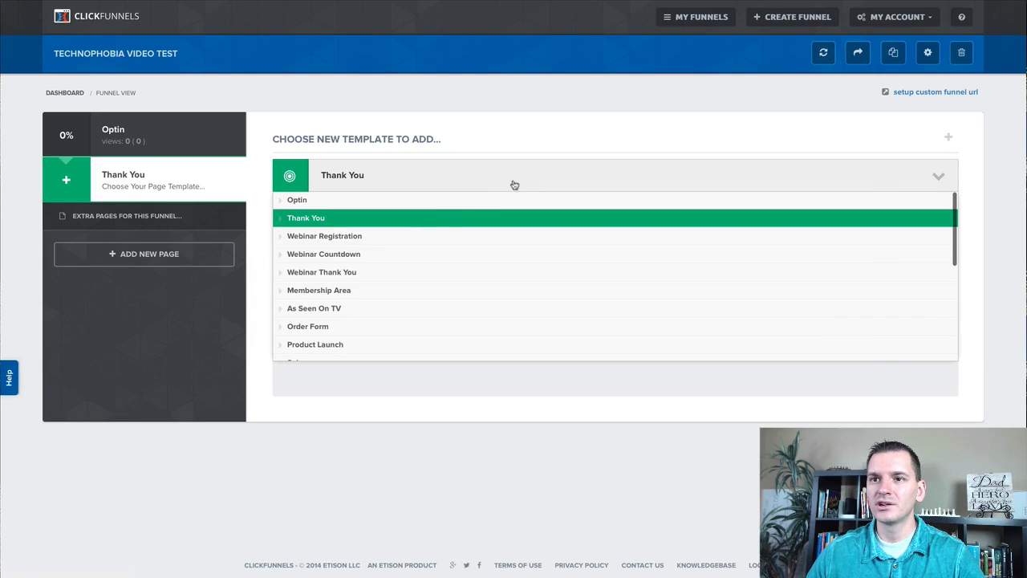
scroll(426, 287, "down", 1)
scroll(427, 290, "down", 1)
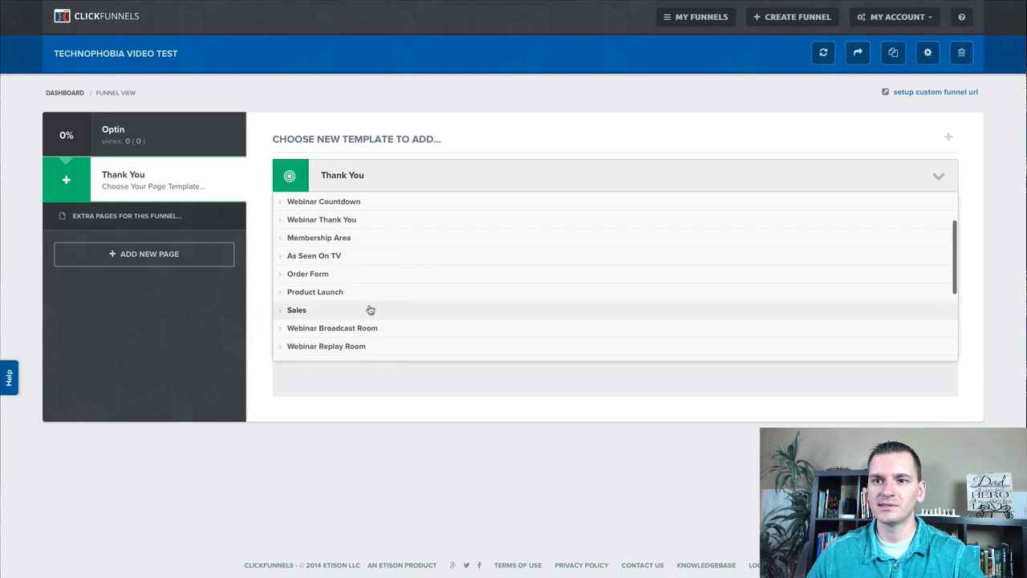
left_click(376, 311)
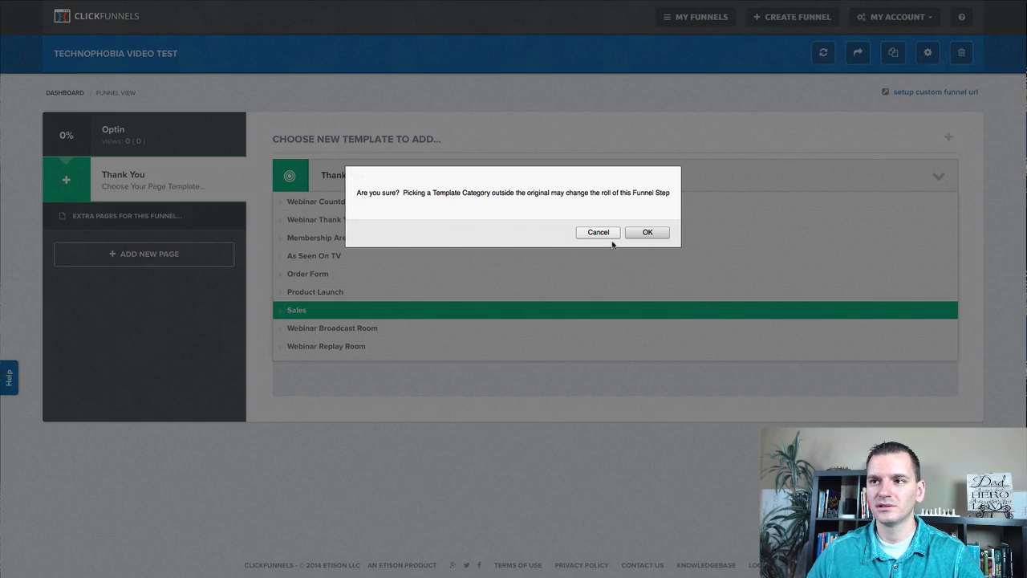
left_click(648, 233)
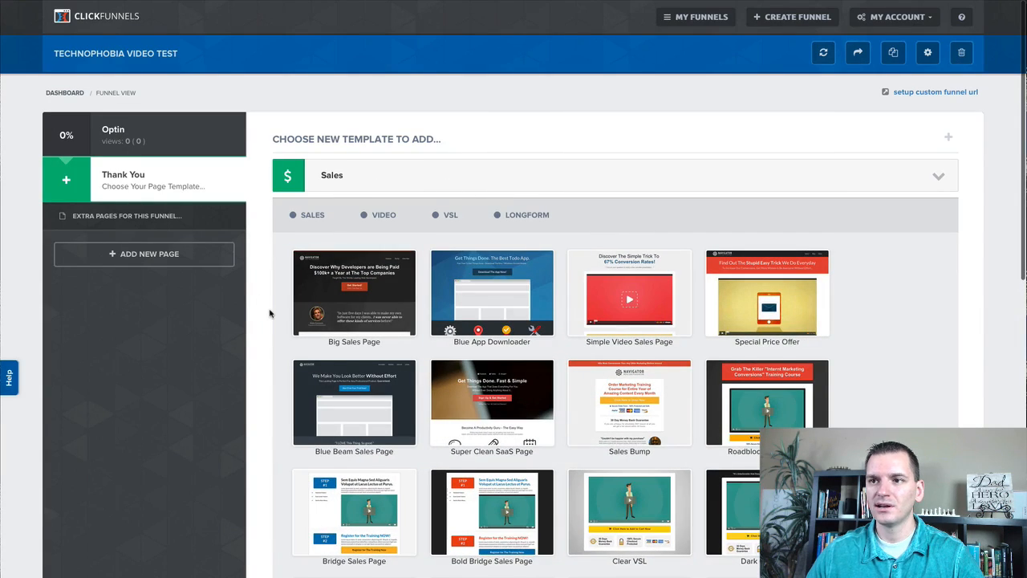
Step: Browse the Sales templates and apply the Simple Video Sales Page template to the Thank You page
scroll(267, 314, "down", 2)
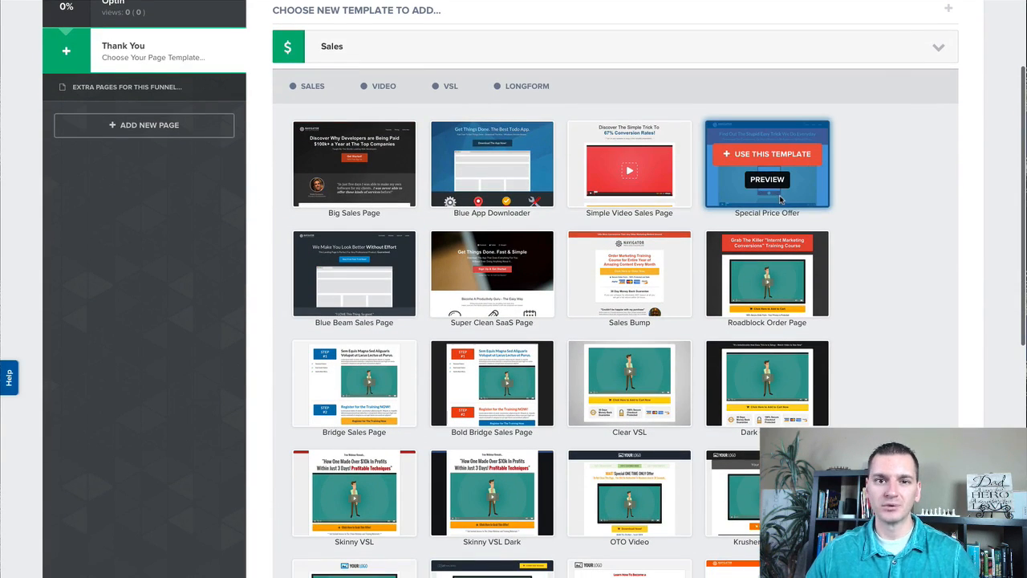
scroll(252, 105, "up", 2)
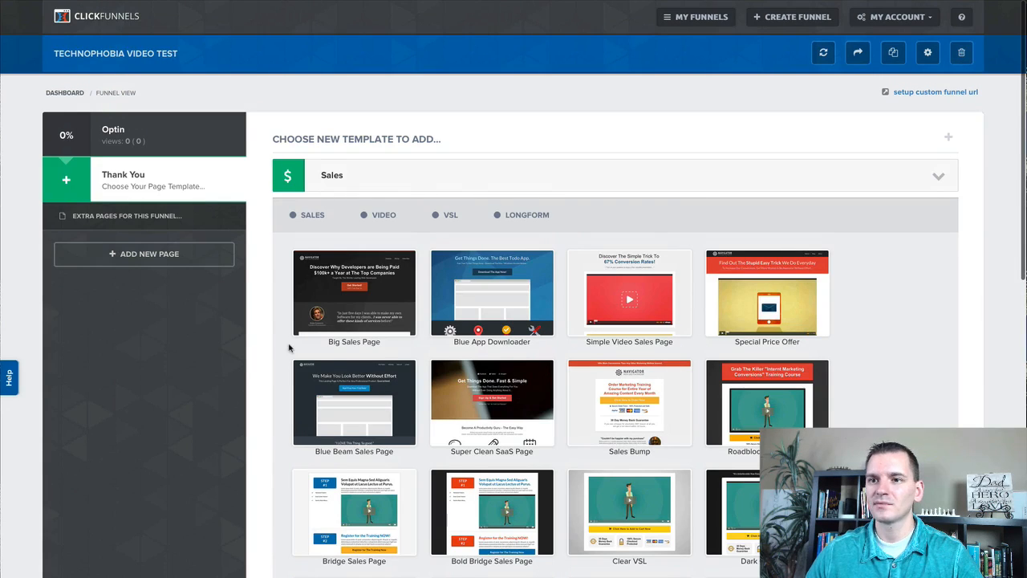
scroll(289, 347, "down", 2)
scroll(309, 264, "up", 2)
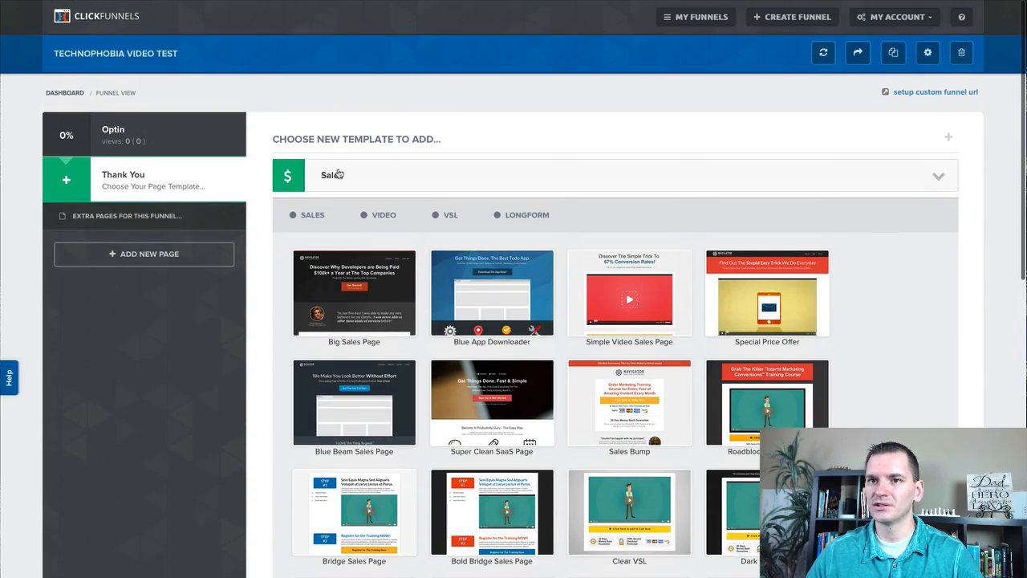
scroll(272, 341, "down", 1)
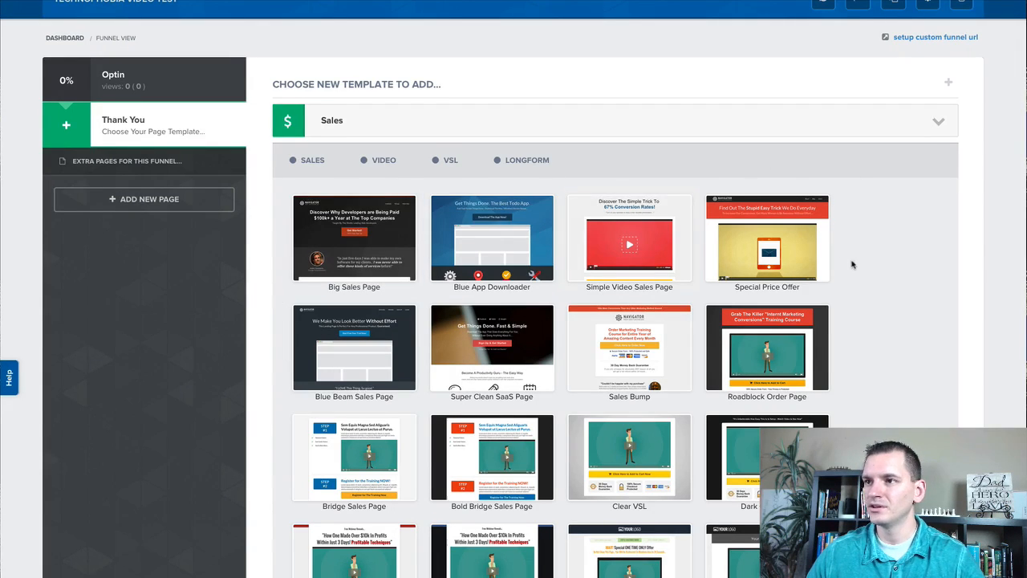
scroll(852, 265, "down", 2)
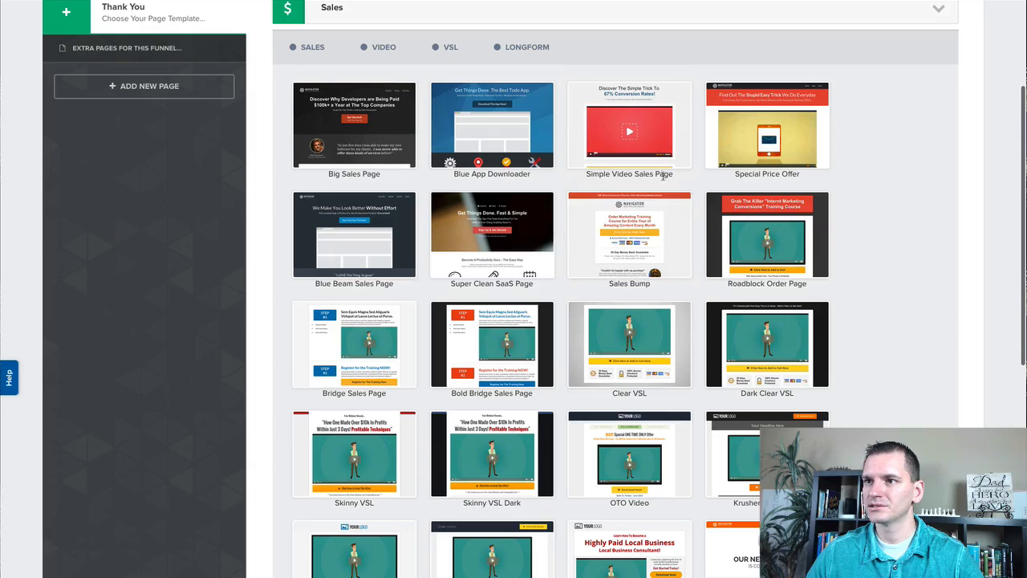
mouse_move(631, 133)
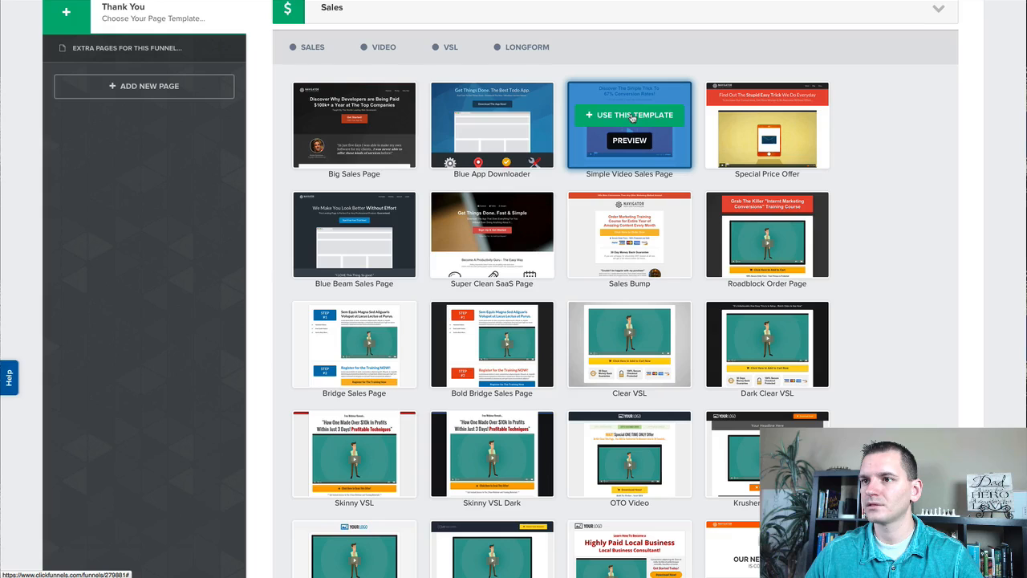
left_click(633, 116)
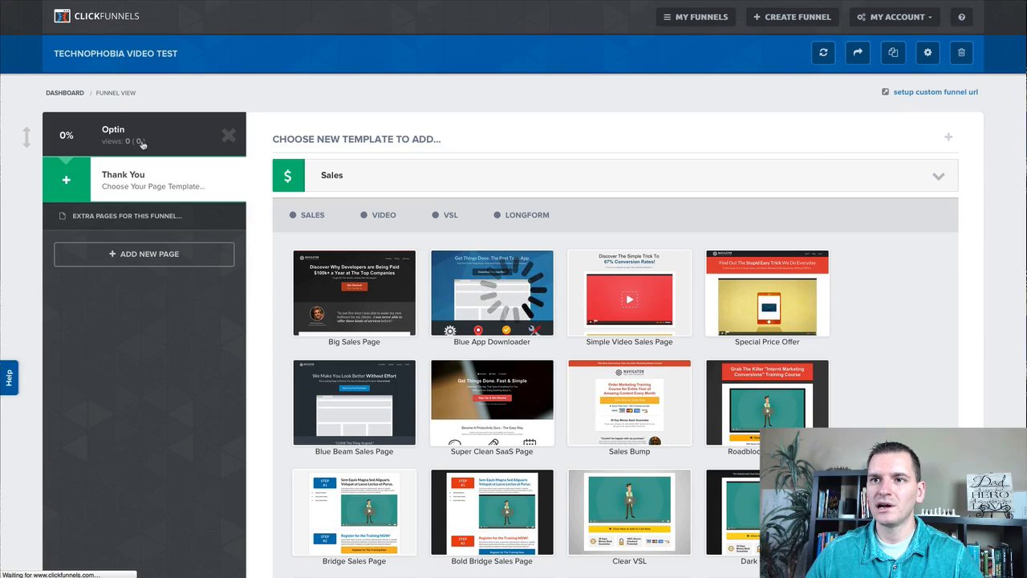
Step: Review the overview of the funnel's Thank You page, followed by that of the Optin page
scroll(259, 222, "down", 10)
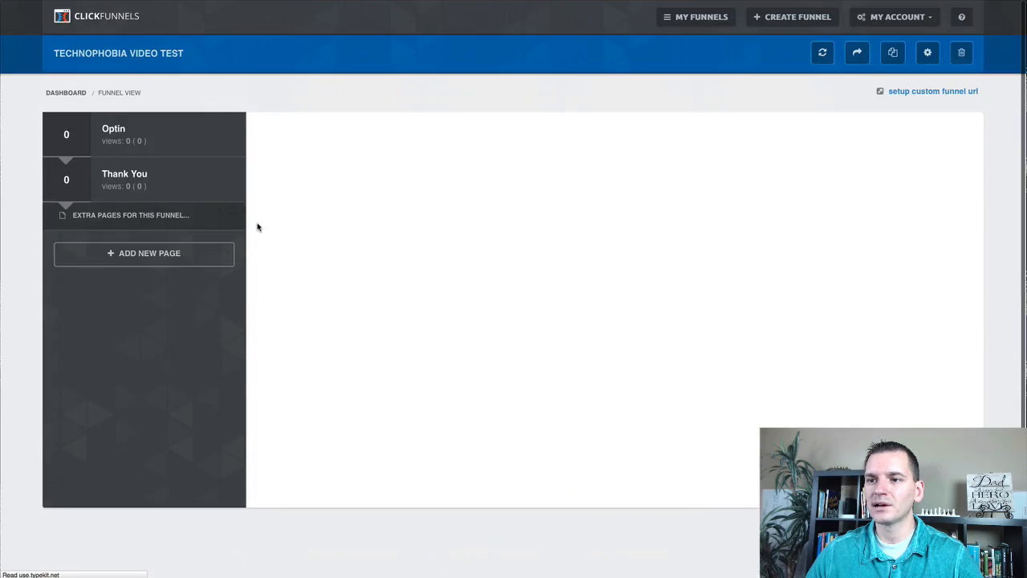
scroll(265, 305, "down", 2)
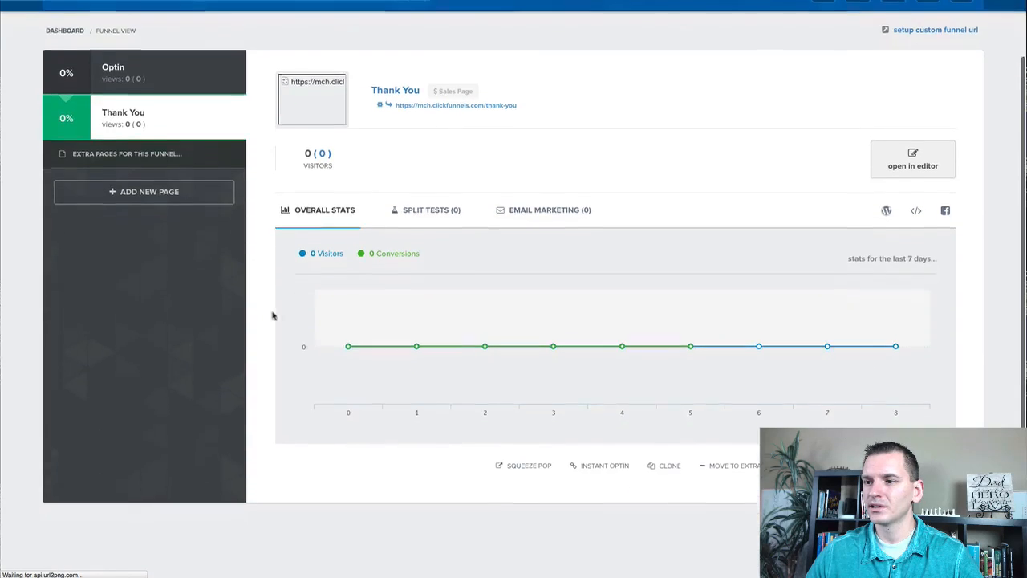
scroll(272, 315, "down", 1)
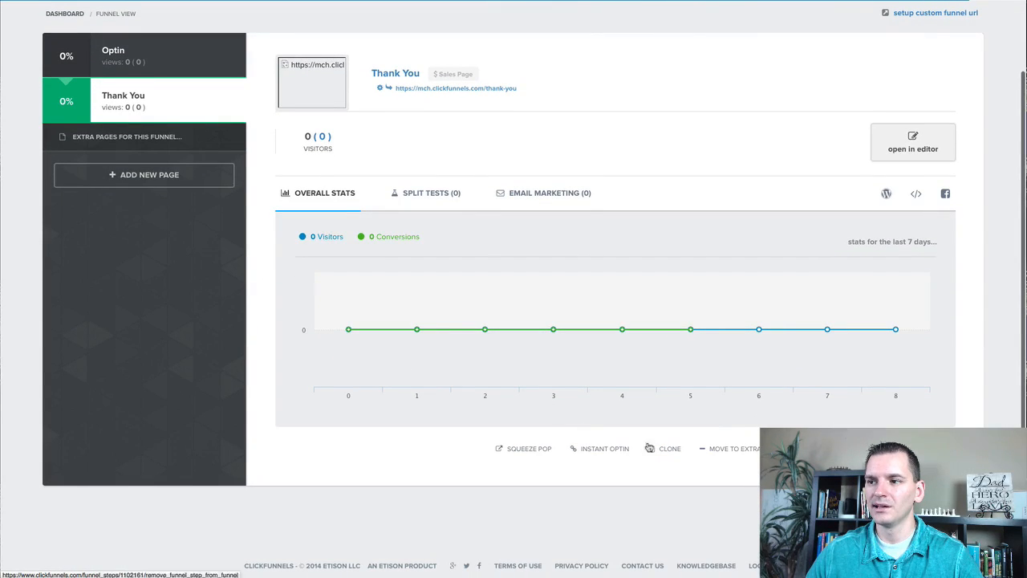
scroll(621, 417, "up", 2)
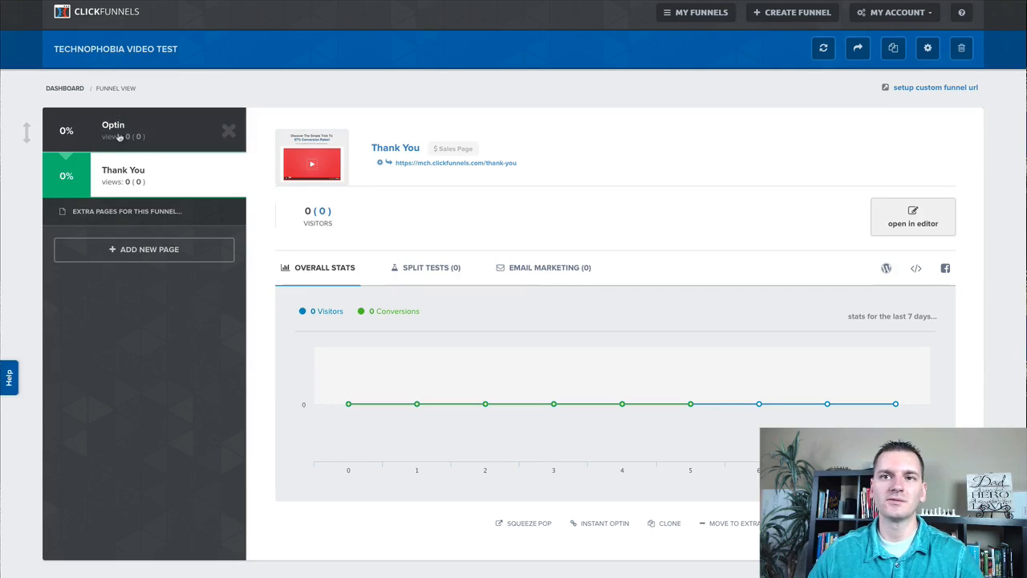
left_click(117, 174)
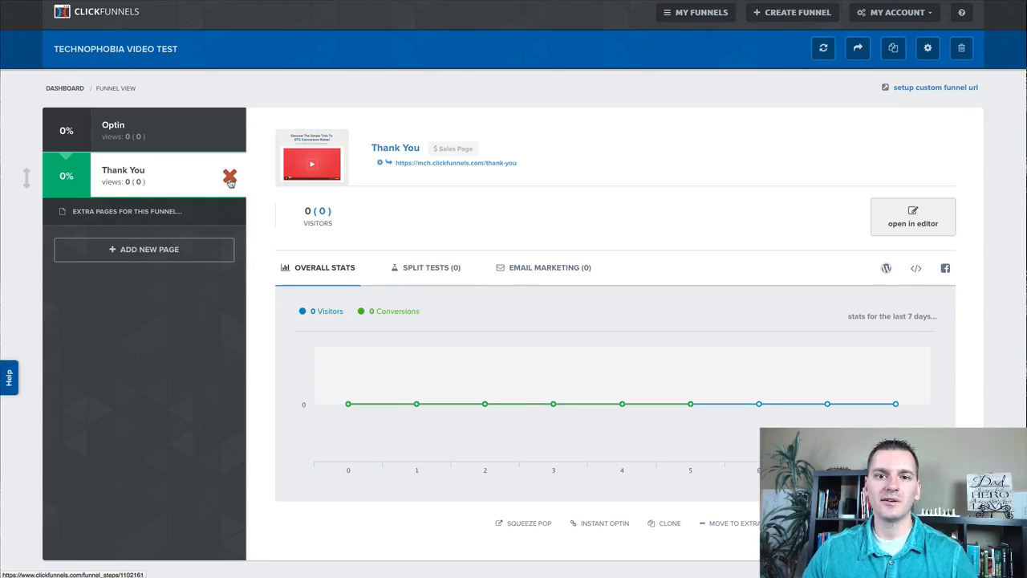
left_click(156, 131)
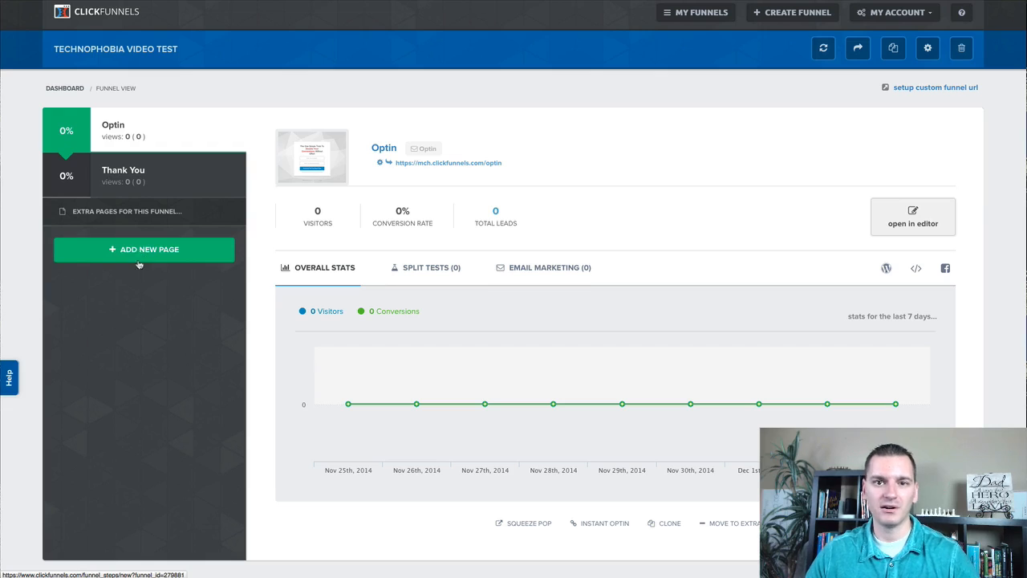
Step: Add a new page named Giveaway Page to the funnel
left_click(141, 253)
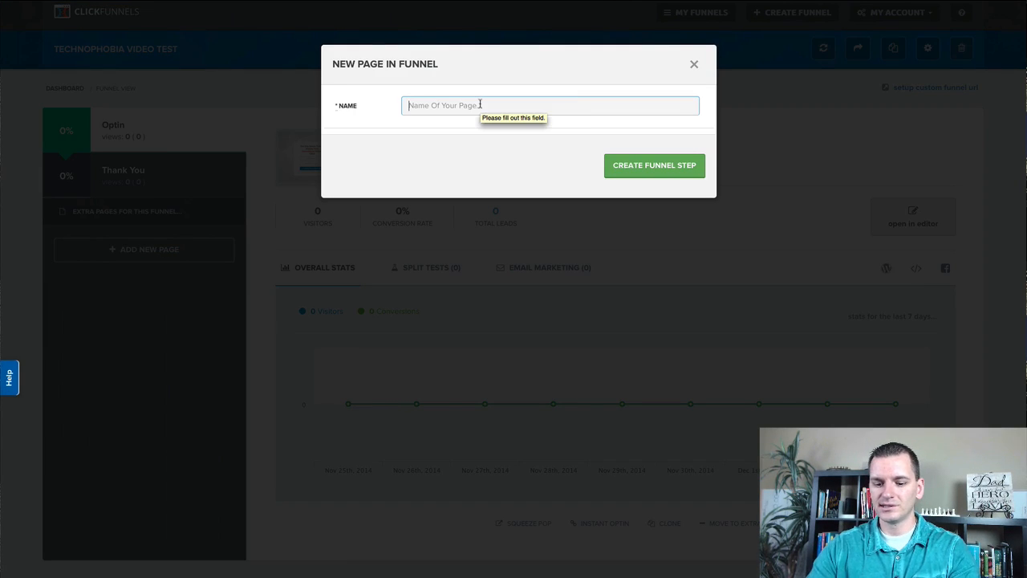
type("Giveaway")
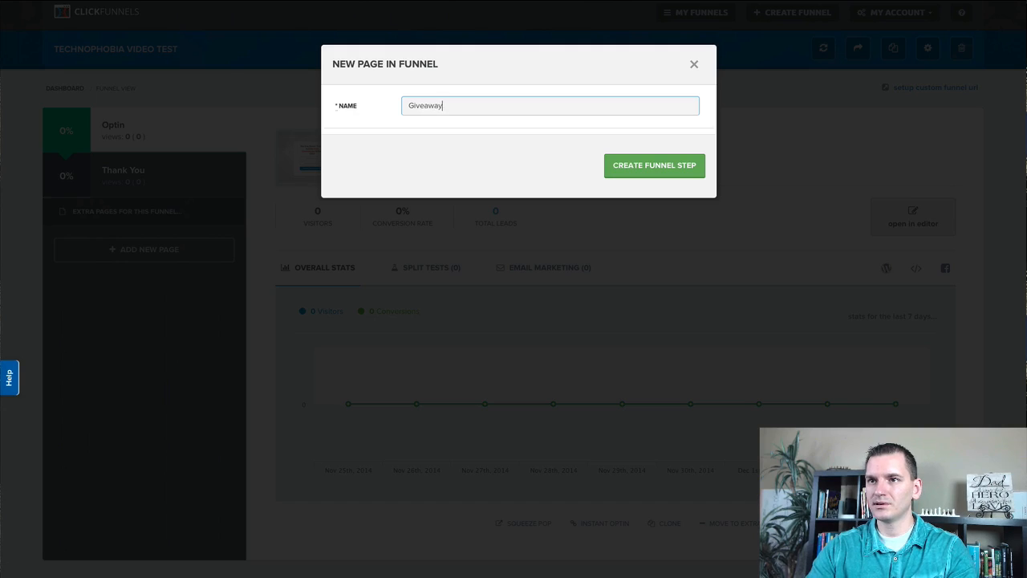
type(" Page")
left_click(653, 169)
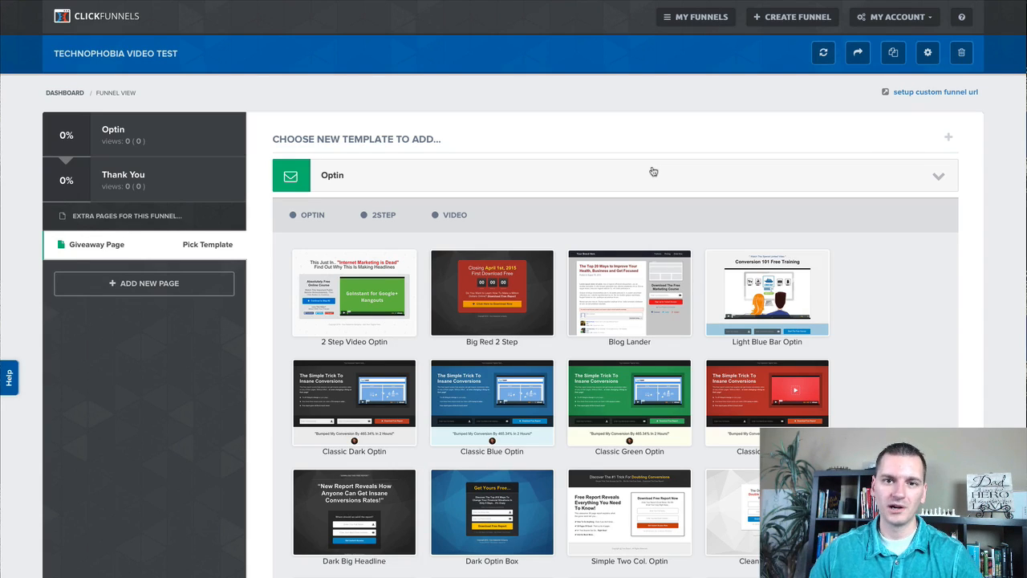
Step: Switch the Giveaway Page's template category to Sales and accept the role change
left_click(406, 182)
scroll(356, 292, "down", 3)
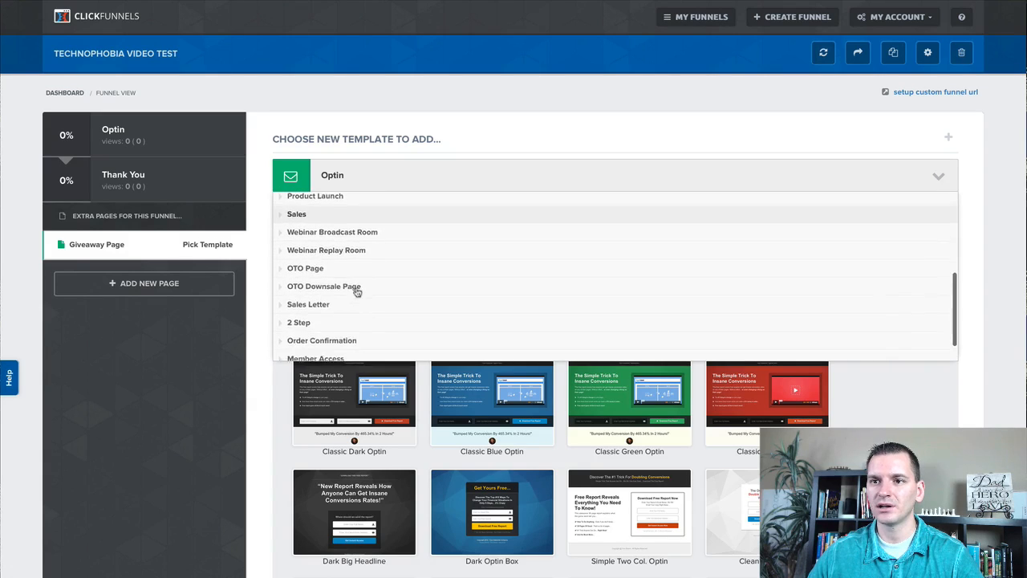
scroll(333, 253, "up", 1)
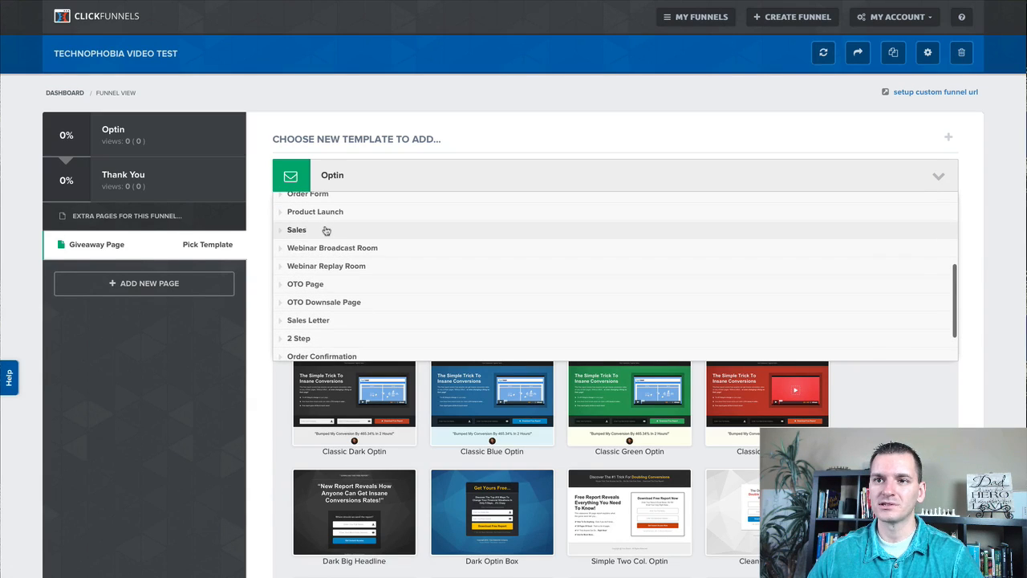
left_click(322, 231)
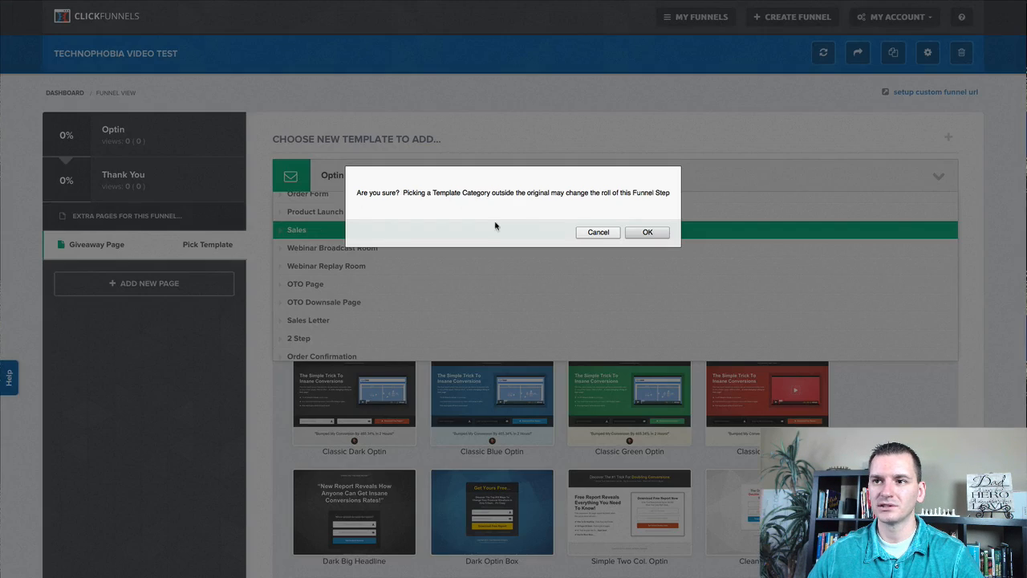
left_click(646, 233)
Step: Browse the Sales templates and apply the Skinny VSL template to the Giveaway Page
mouse_move(392, 312)
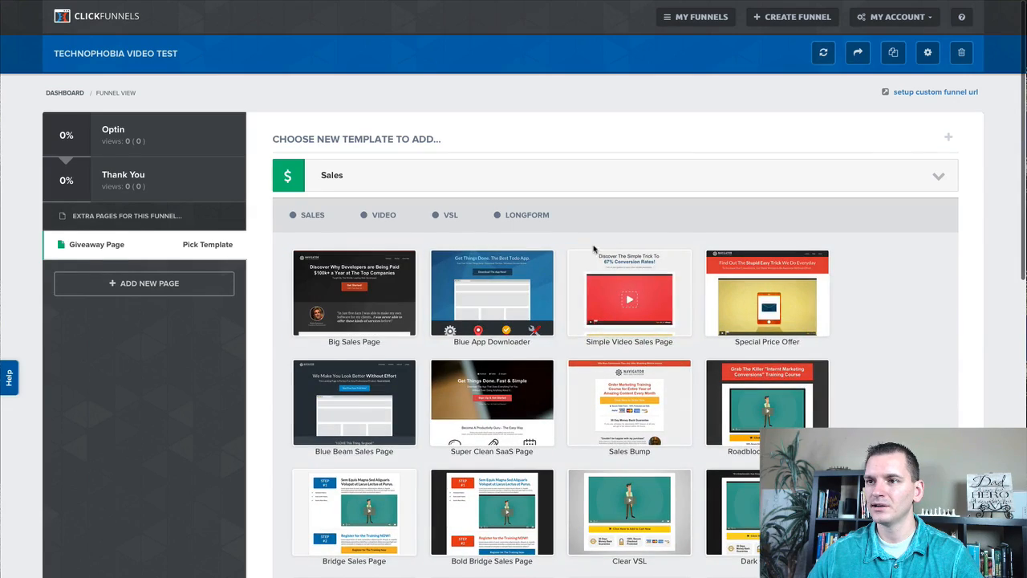
scroll(566, 250, "down", 3)
scroll(562, 273, "down", 5)
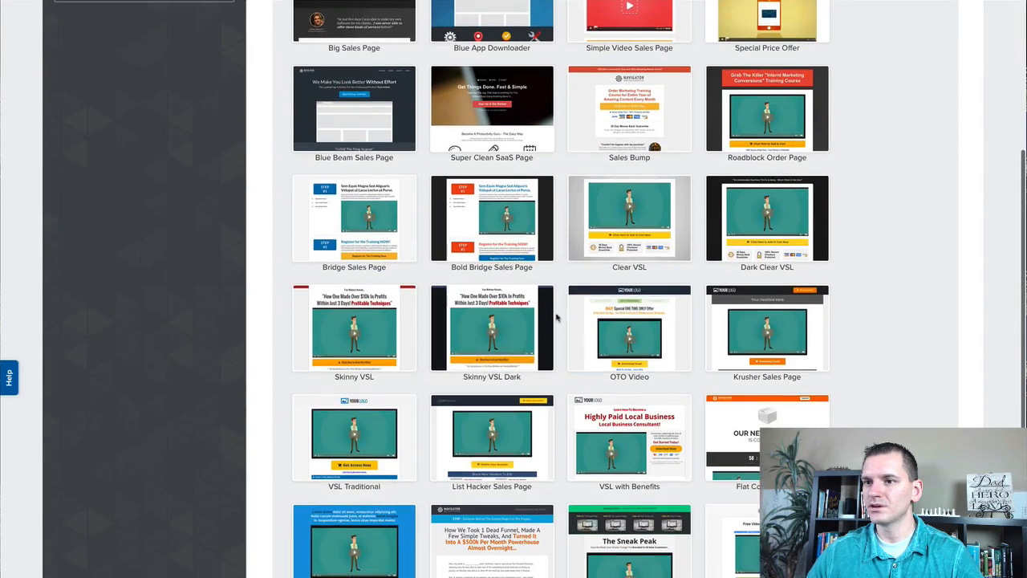
scroll(559, 319, "down", 1)
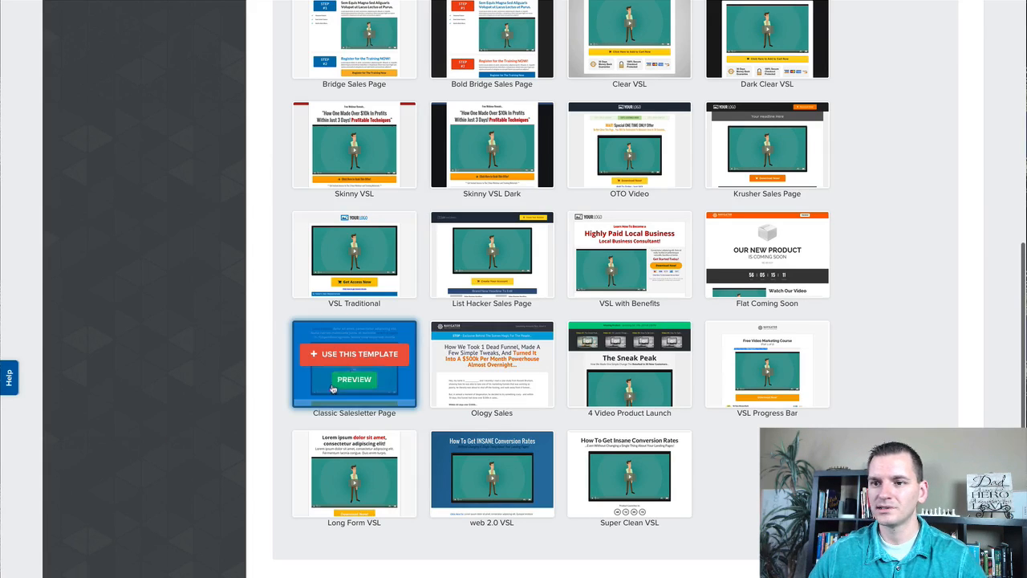
mouse_move(628, 487)
scroll(702, 393, "up", 3)
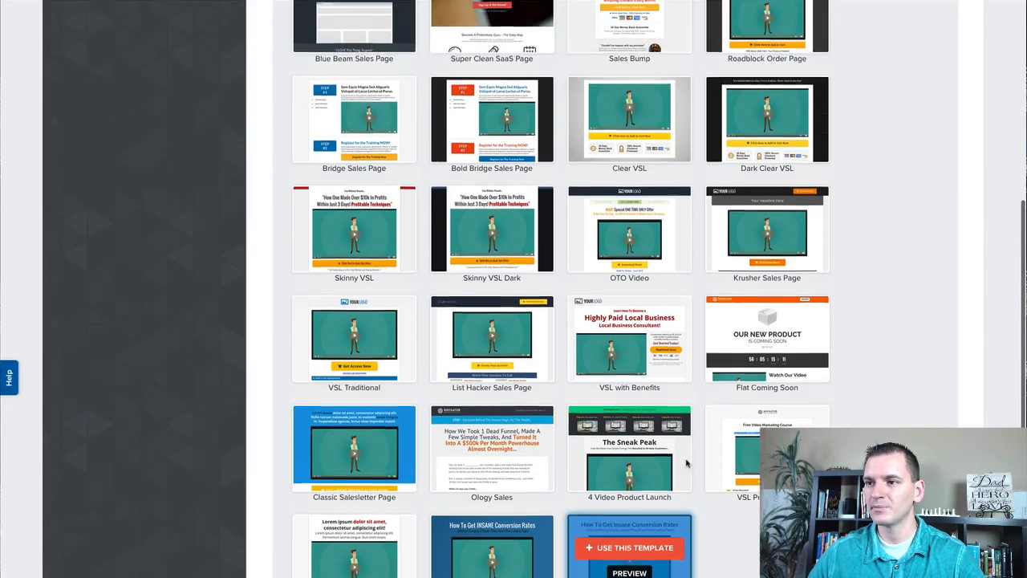
scroll(701, 393, "up", 8)
mouse_move(586, 319)
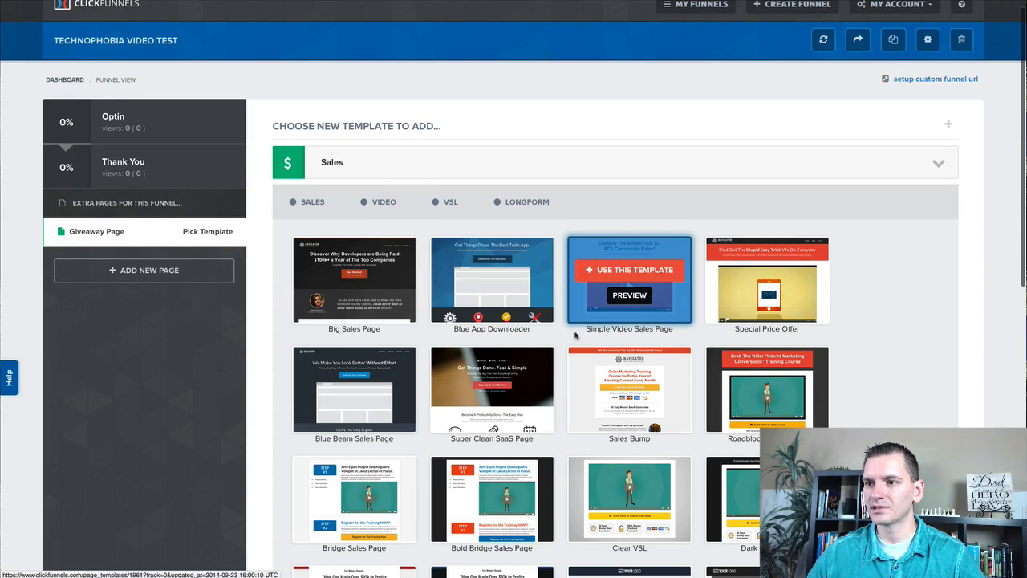
scroll(560, 344, "down", 1)
scroll(560, 343, "down", 5)
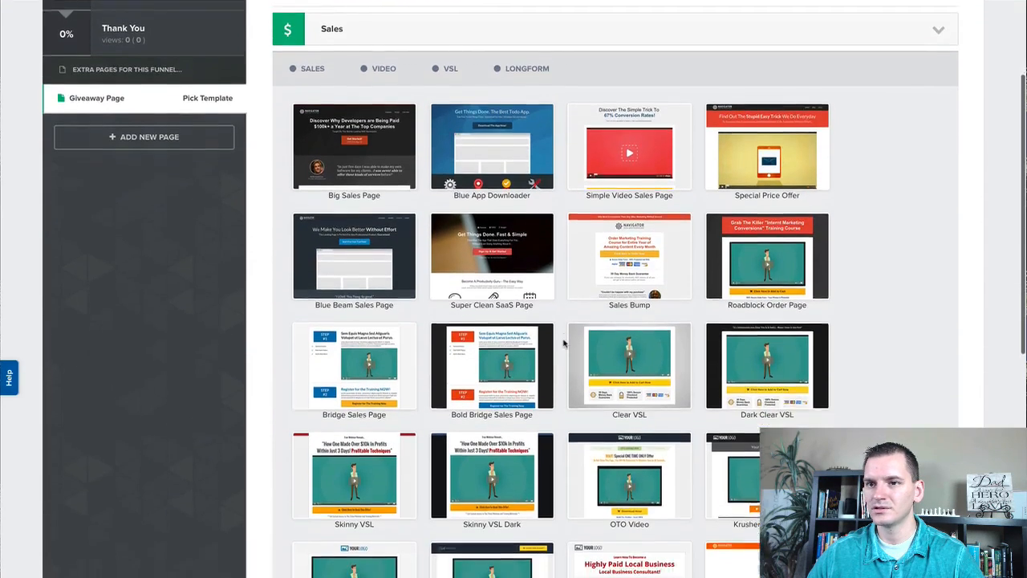
scroll(564, 344, "down", 3)
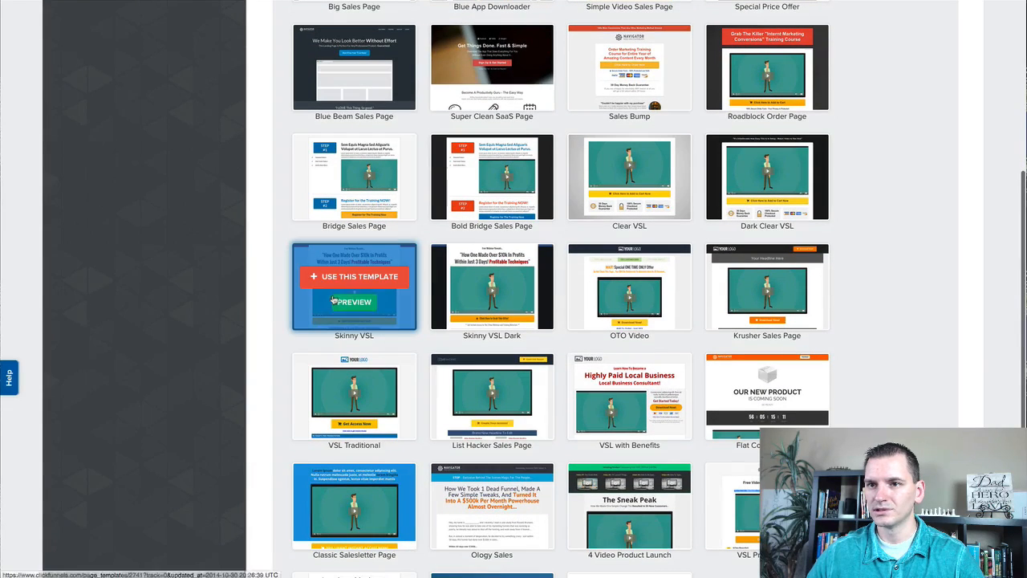
left_click(356, 275)
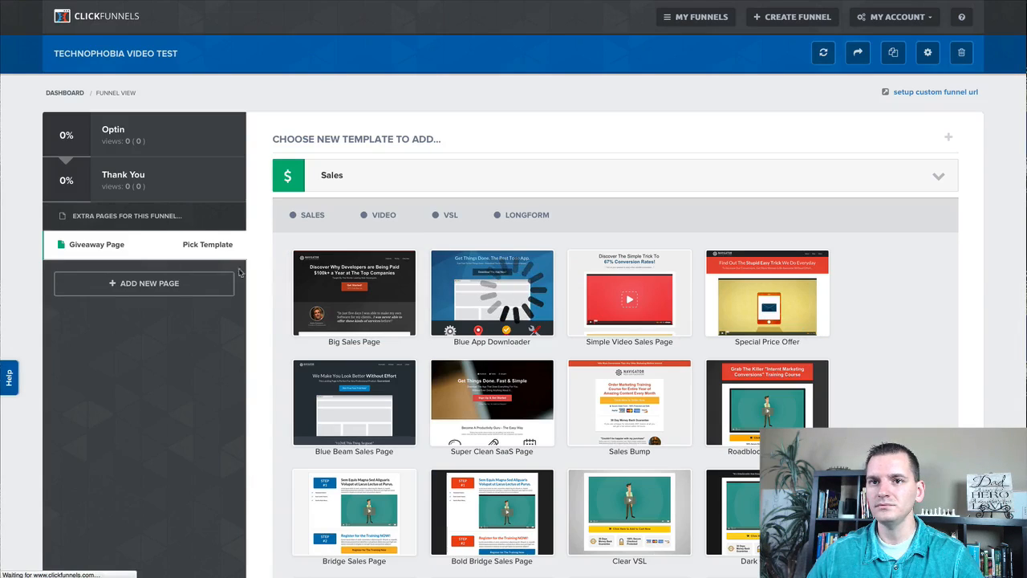
Step: Review the overview of the Giveaway Page, followed by that of the Optin page
left_click(138, 248)
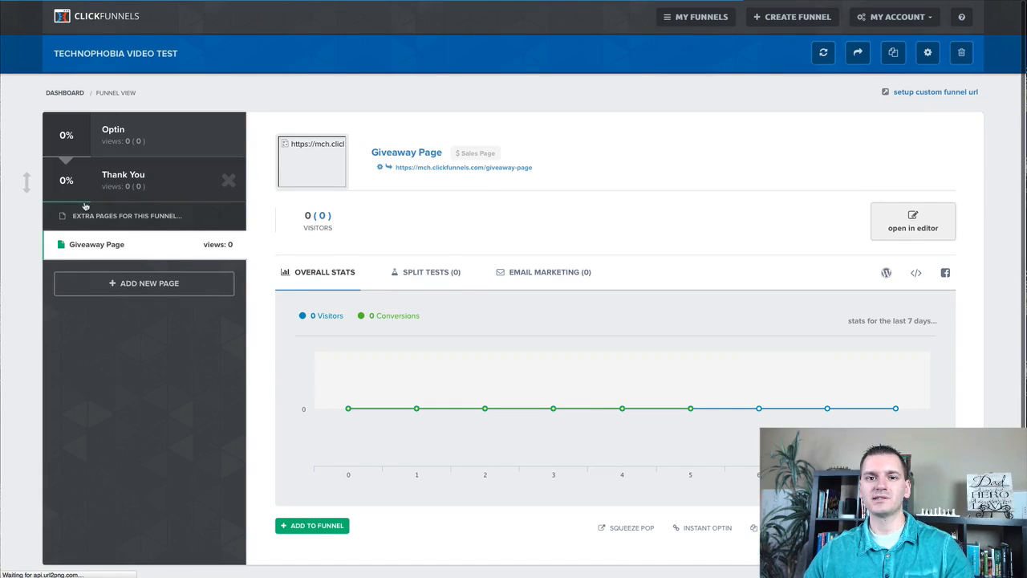
scroll(286, 377, "down", 2)
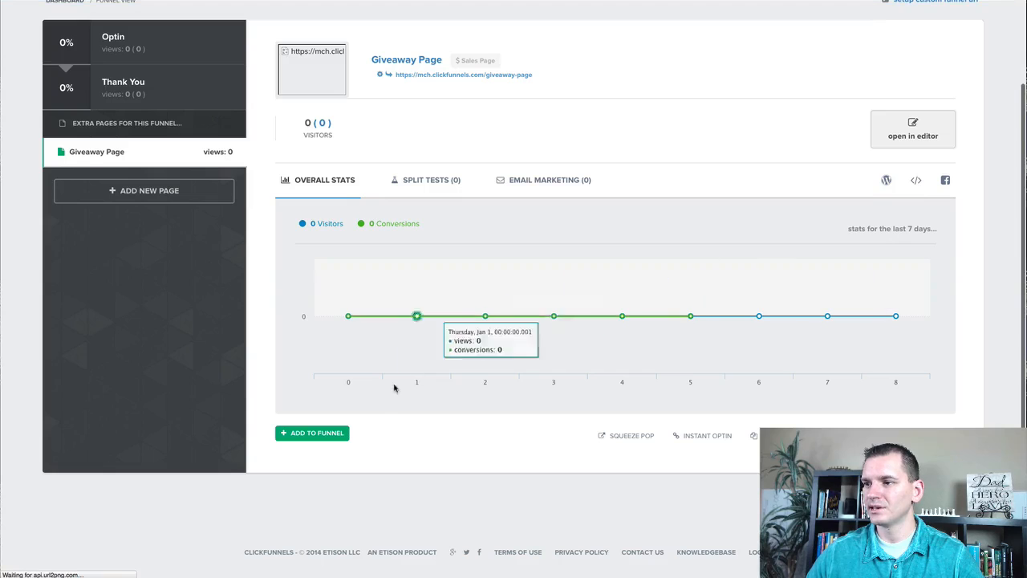
scroll(351, 433, "up", 2)
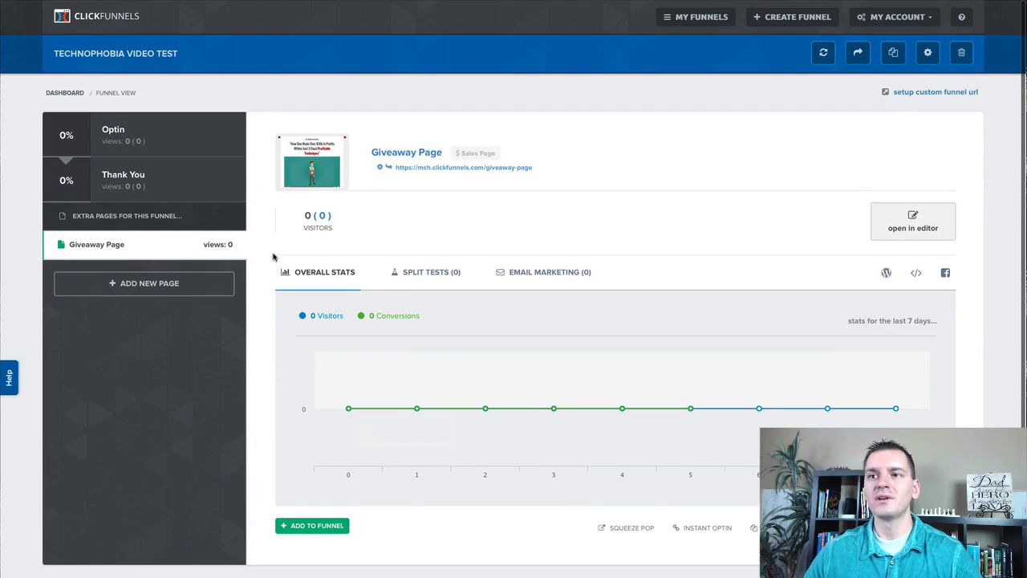
left_click(116, 128)
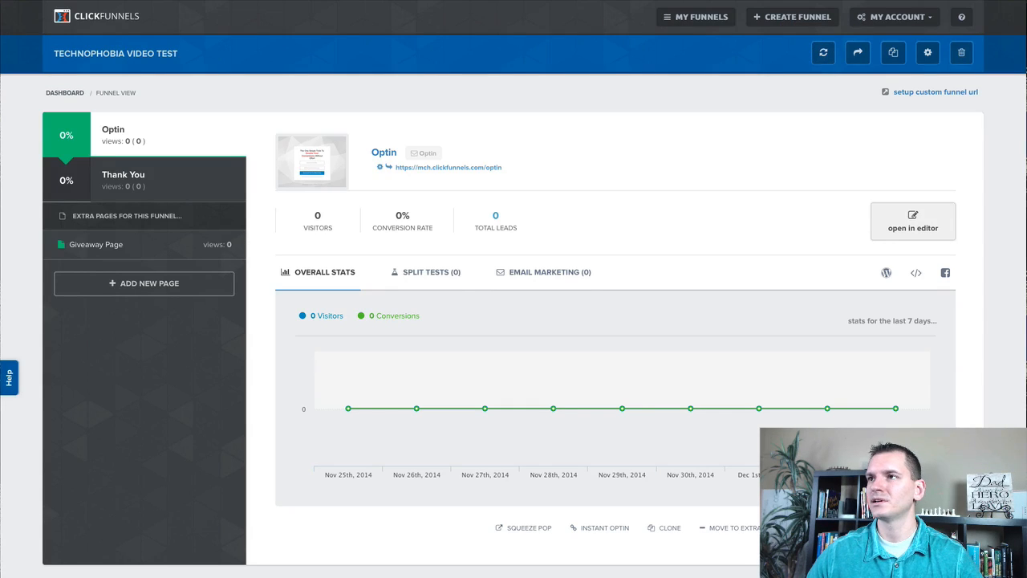
left_click(899, 1)
left_click(899, 1)
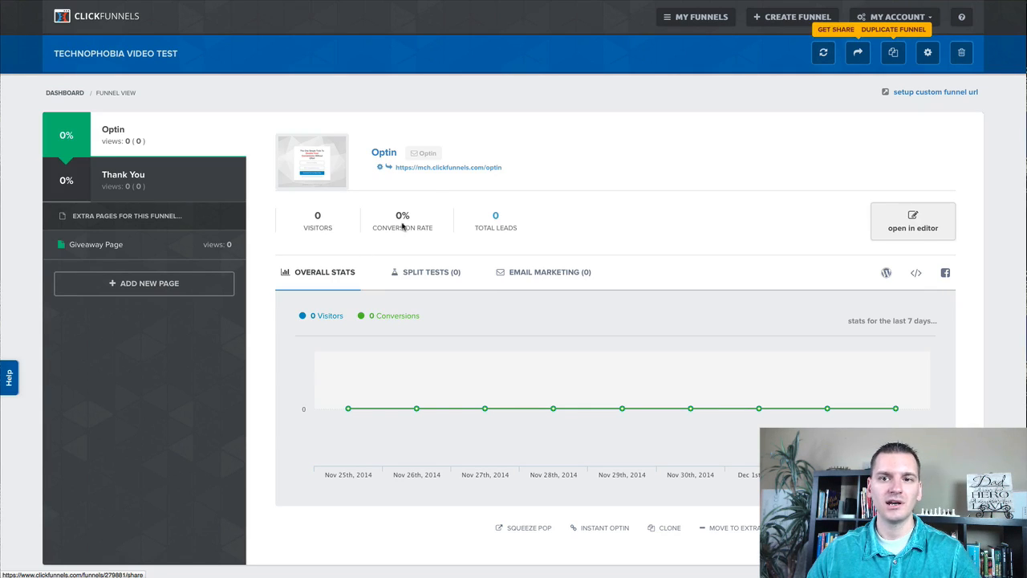
Step: Open the funnel's settings, try myprosperityrocks.com as its domain and reset the domain to blank
left_click(926, 54)
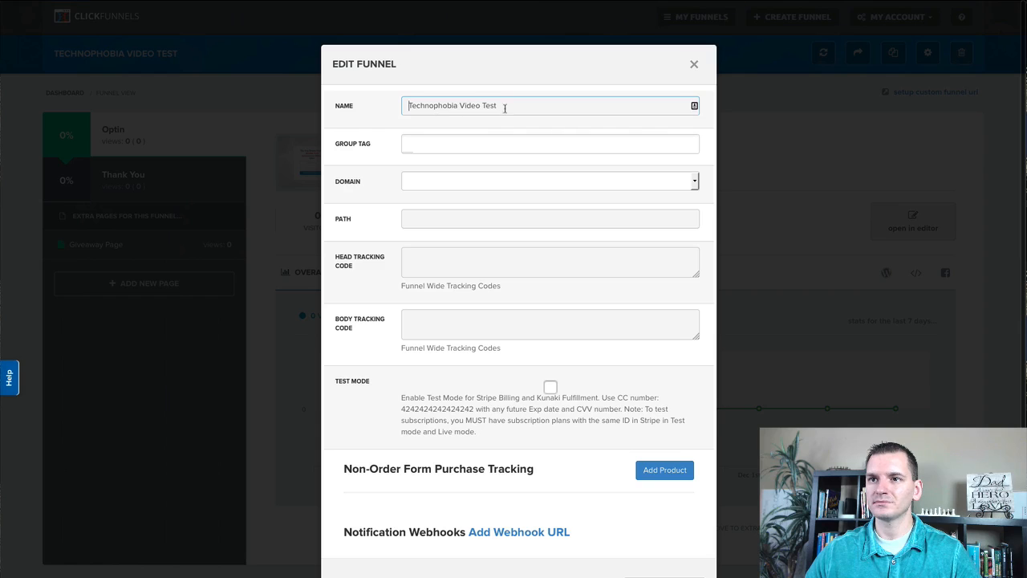
left_click(466, 183)
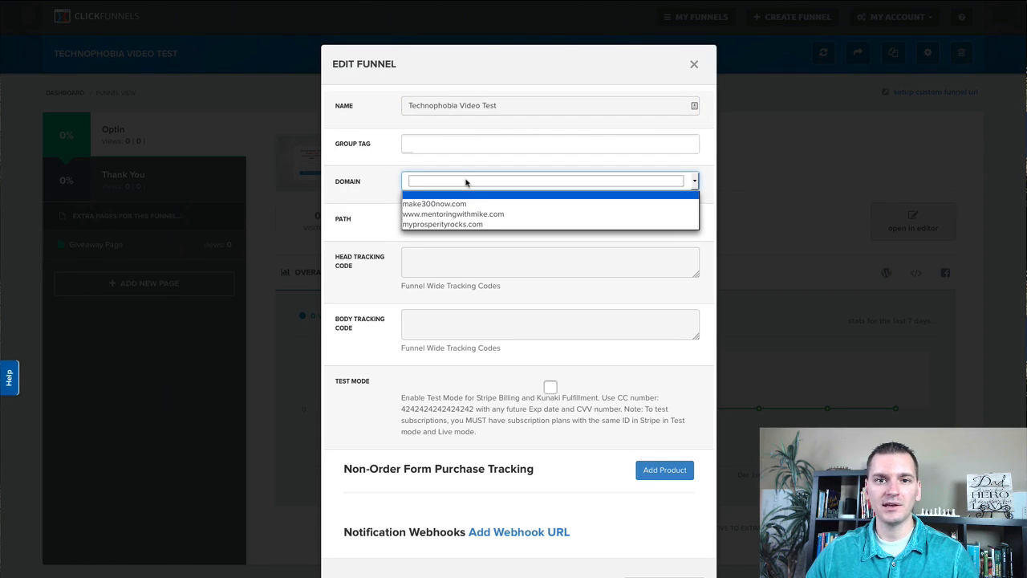
left_click(440, 226)
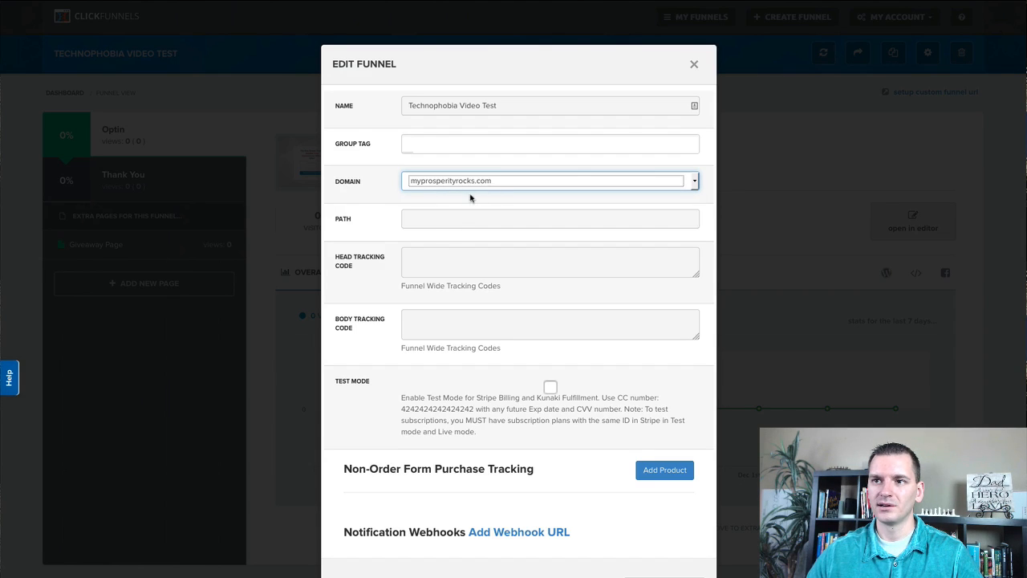
left_click(470, 197)
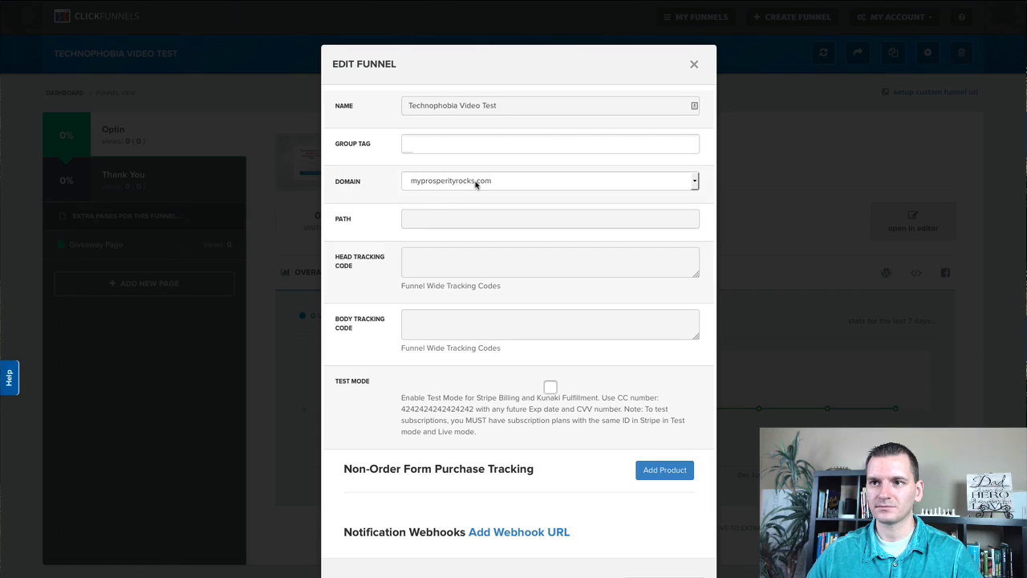
left_click(476, 183)
left_click(451, 198)
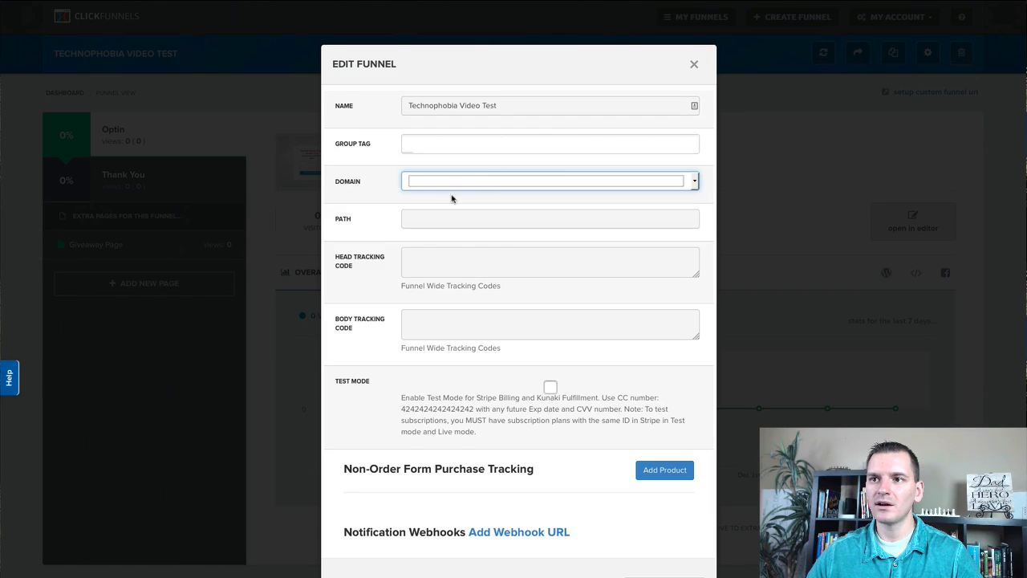
left_click(380, 205)
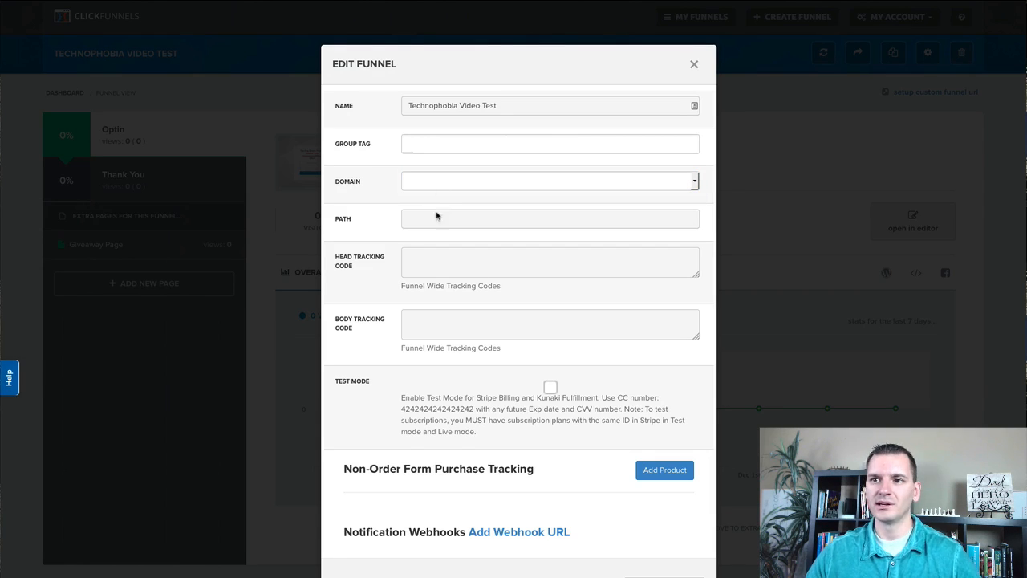
Step: Examine the head and body tracking code fields and the domain choices in the funnel's settings, and close them without updating
left_click(459, 258)
left_click(427, 323)
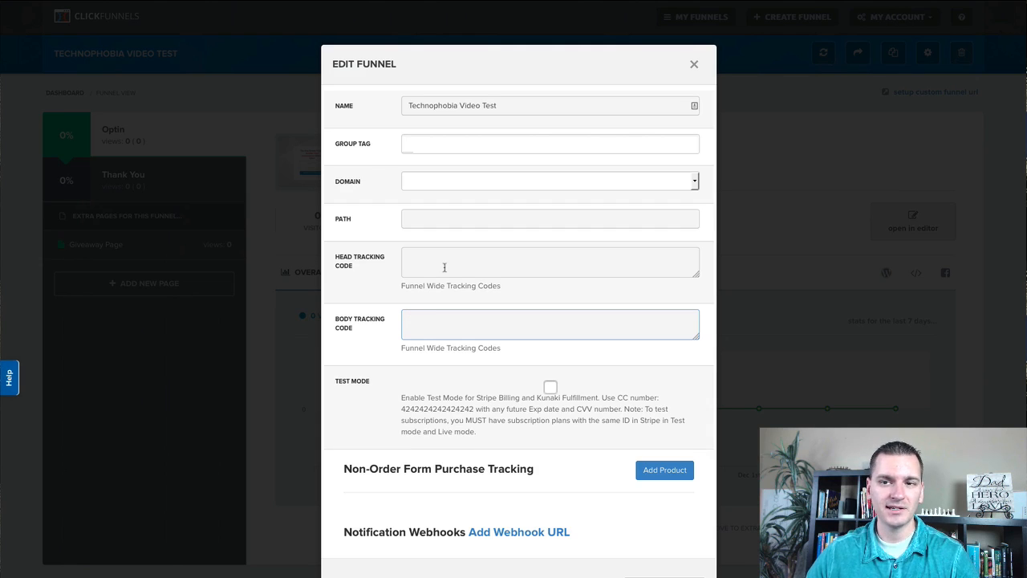
left_click_drag(334, 256, 360, 267)
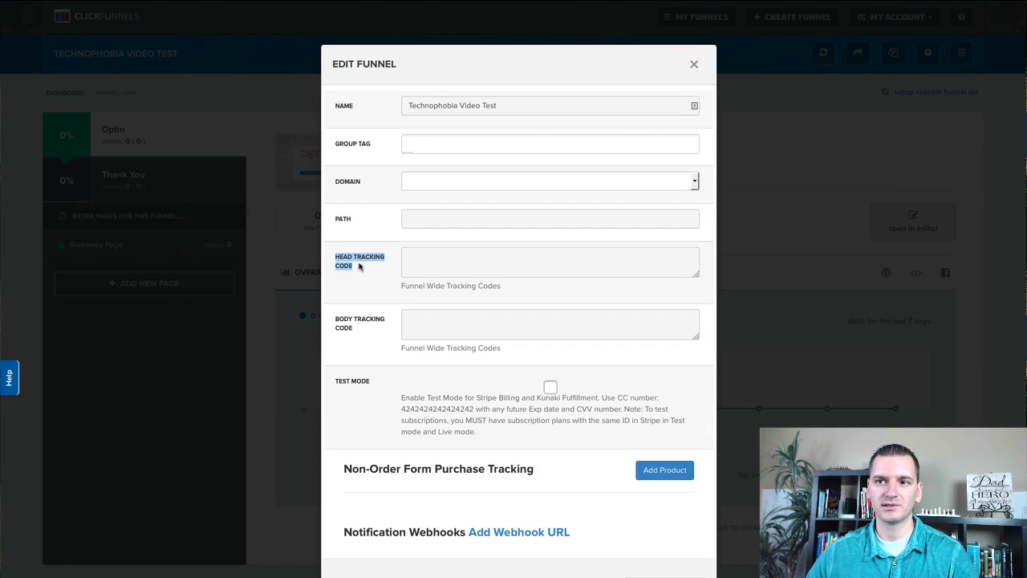
left_click_drag(335, 320, 362, 329)
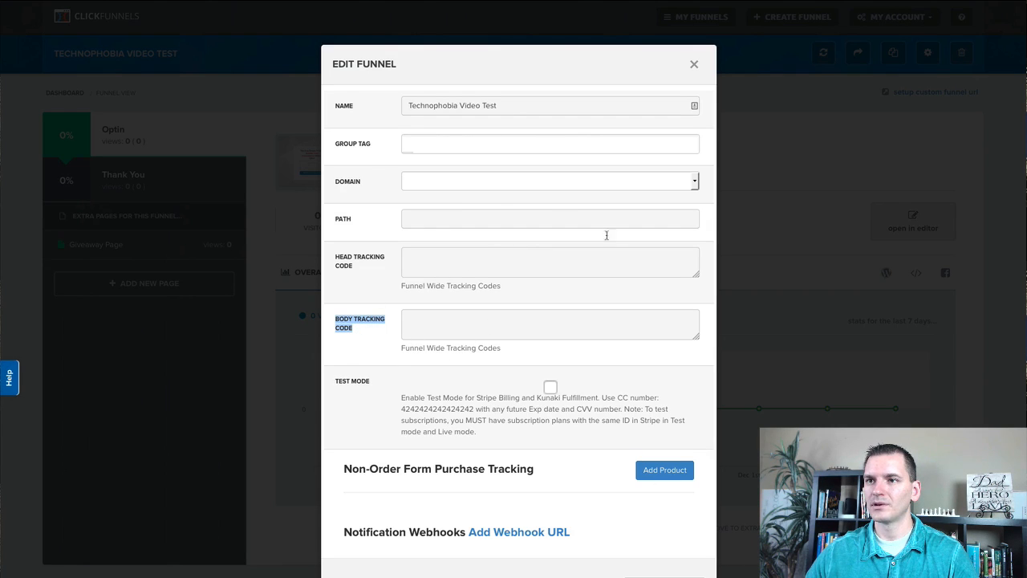
left_click(511, 182)
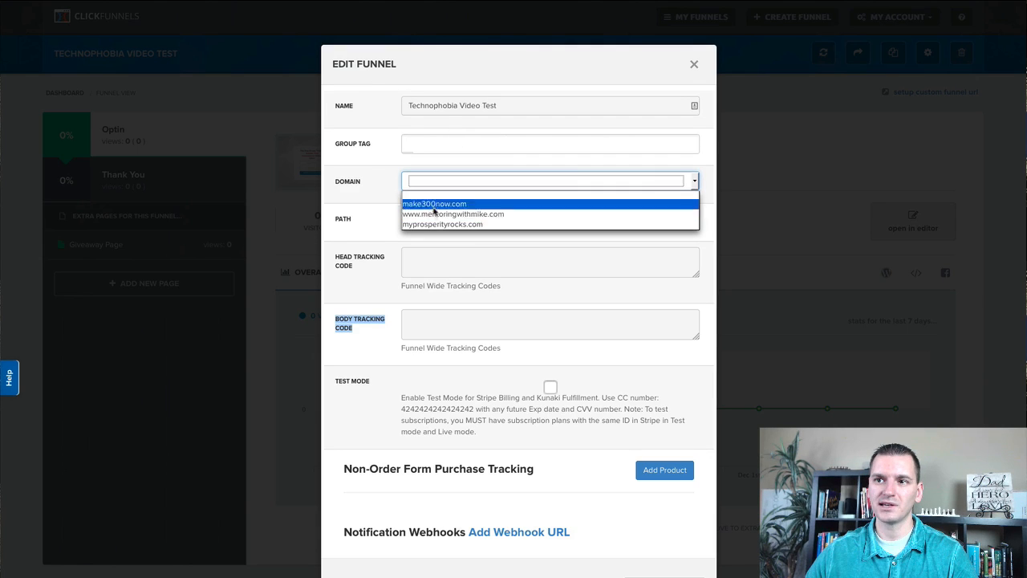
left_click(369, 332)
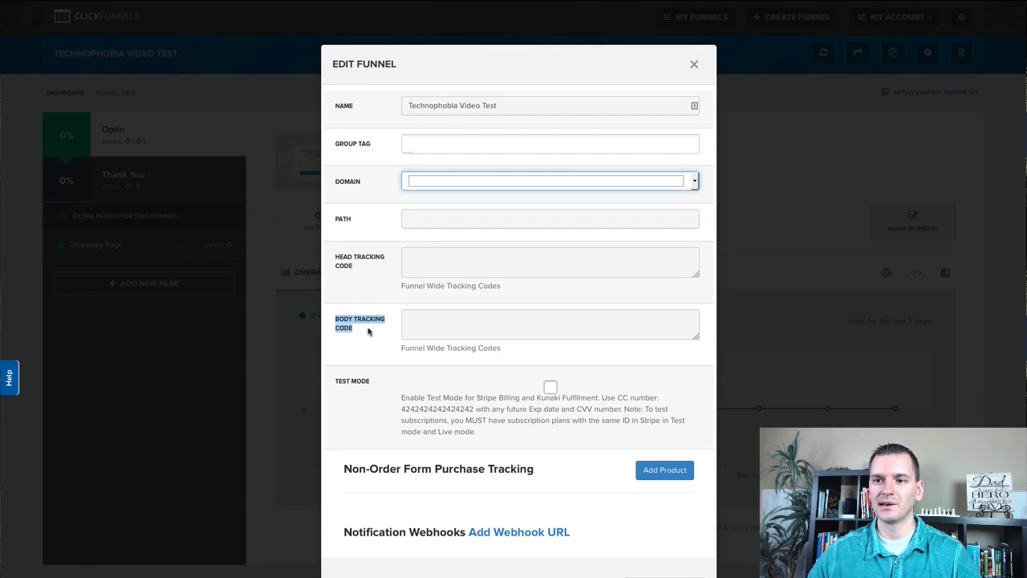
scroll(367, 332, "down", 2)
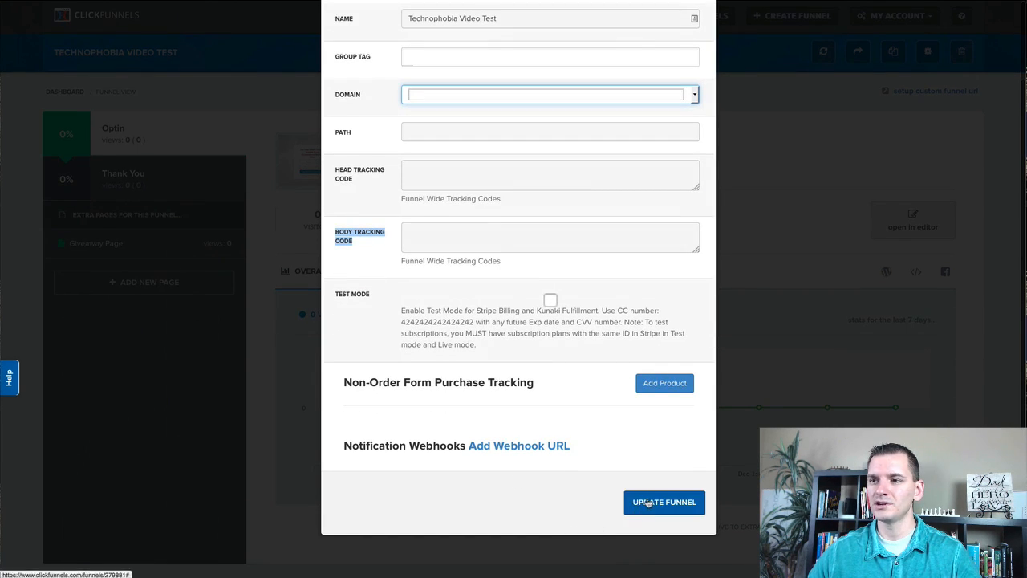
scroll(644, 504, "up", 2)
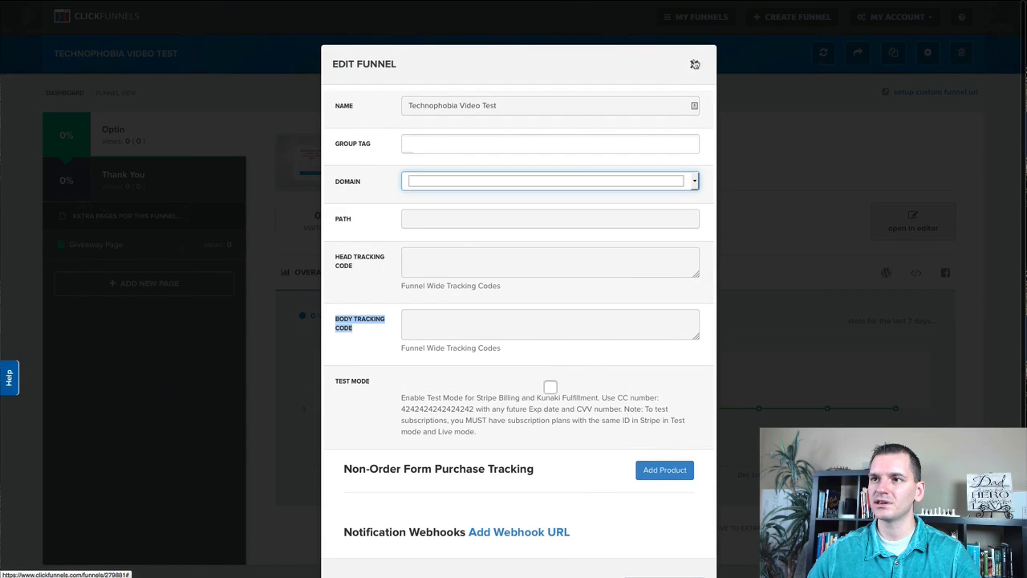
left_click(692, 65)
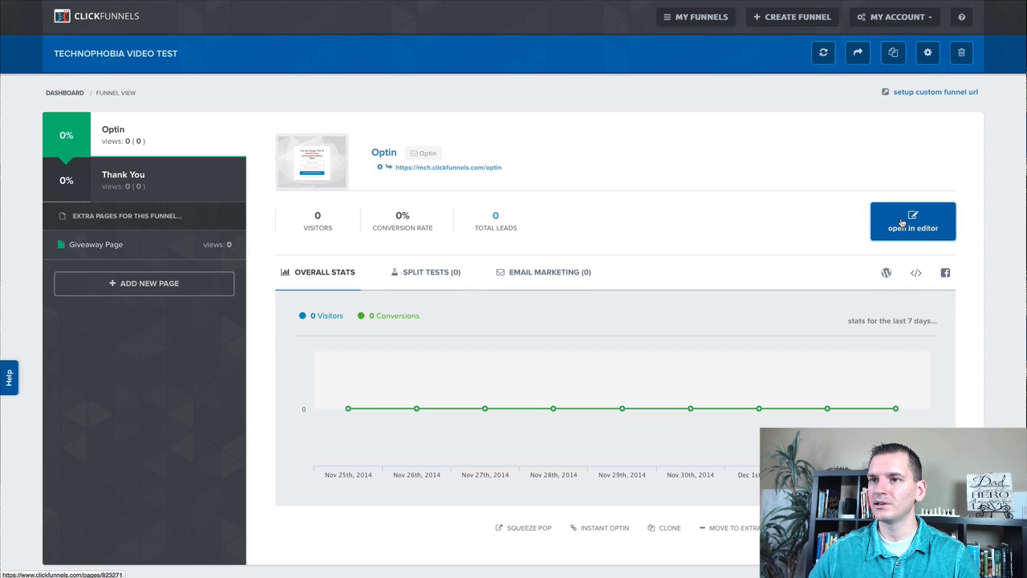
Step: View the live Optin page through its page link and close it again
left_click(389, 169)
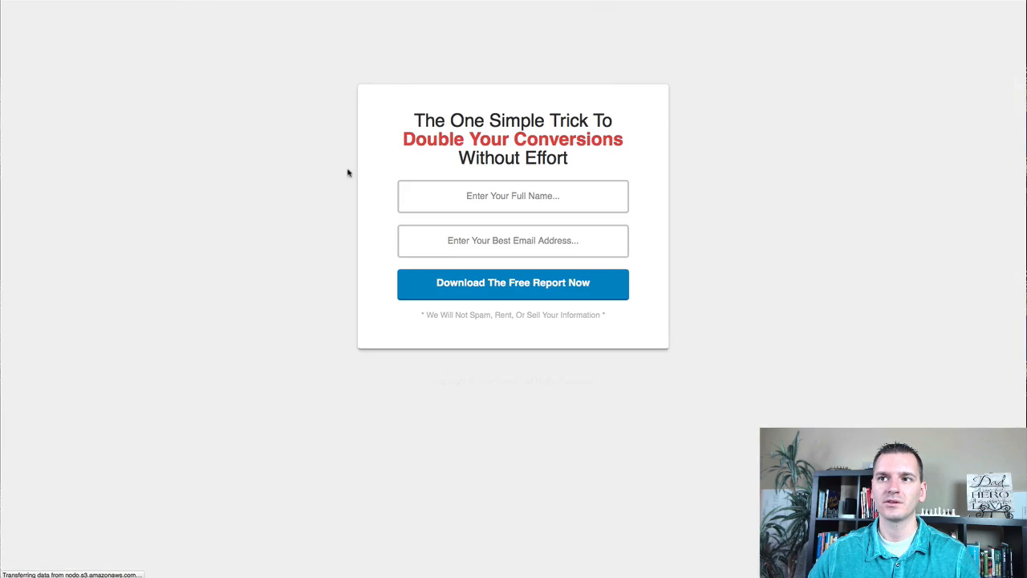
key("super+w")
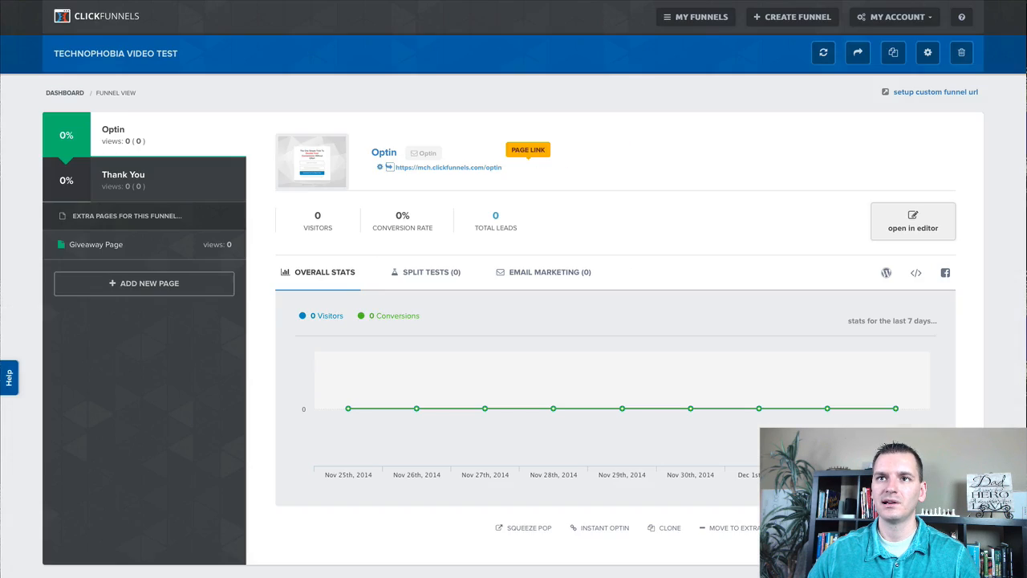
Step: Set the Optin page's path to video-report, leave its domain blank and update the page
left_click(382, 167)
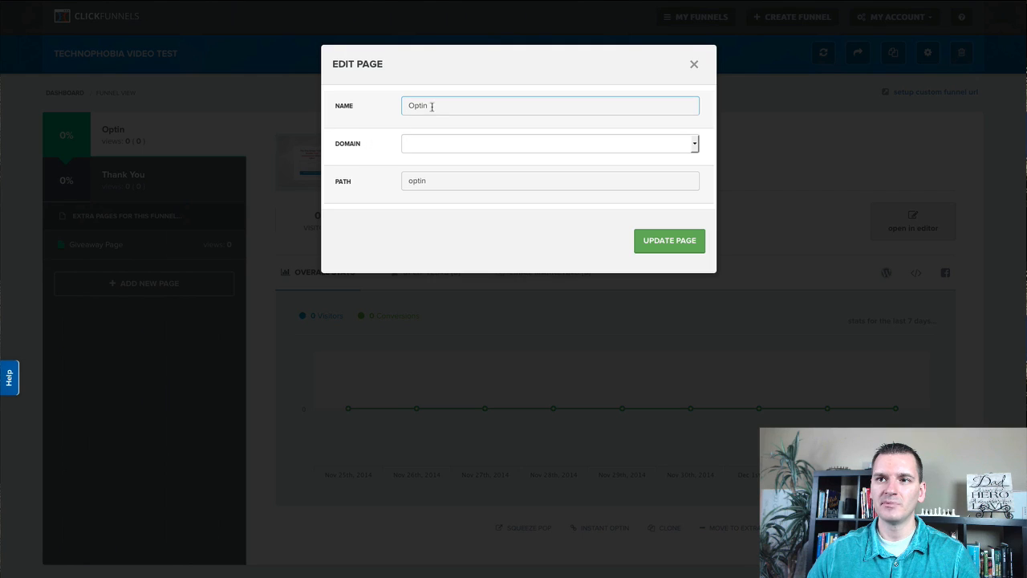
left_click_drag(336, 182, 354, 185)
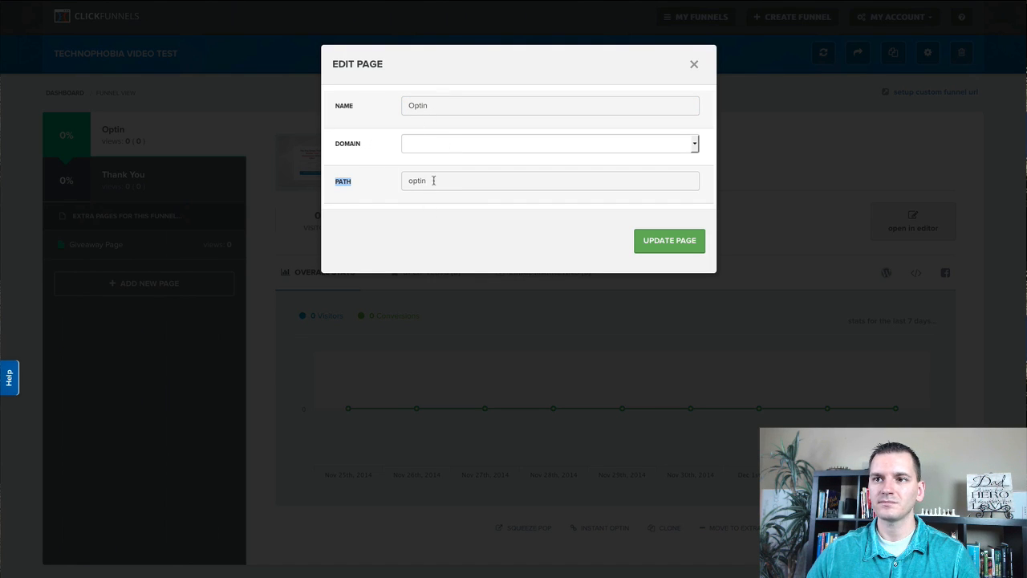
left_click_drag(433, 181, 397, 182)
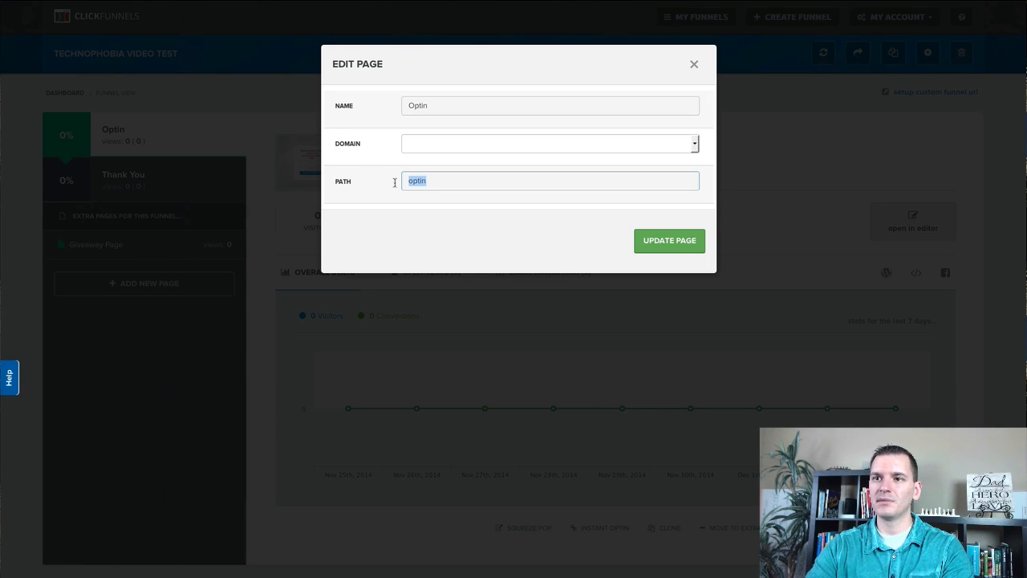
type("video")
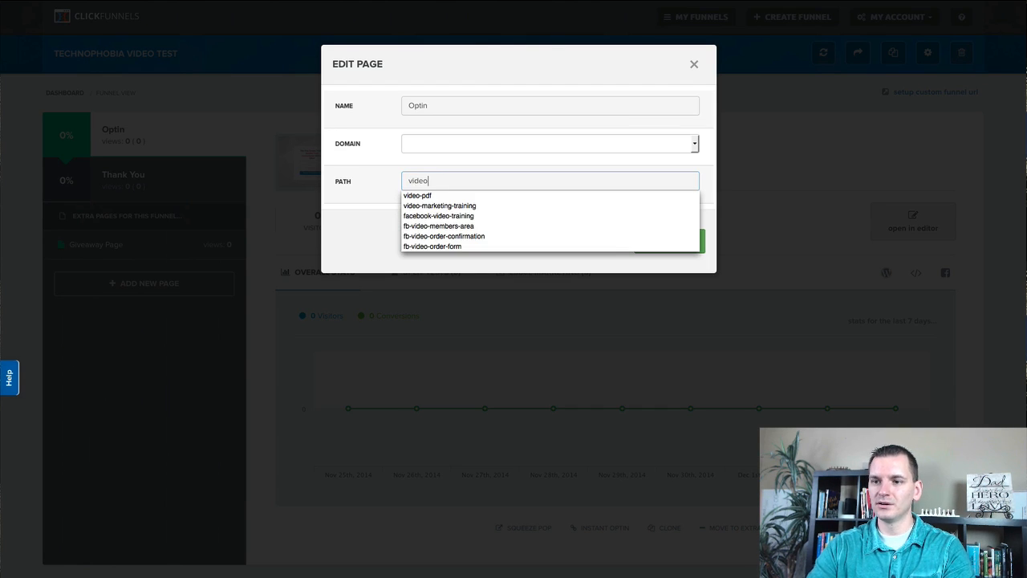
type("-report")
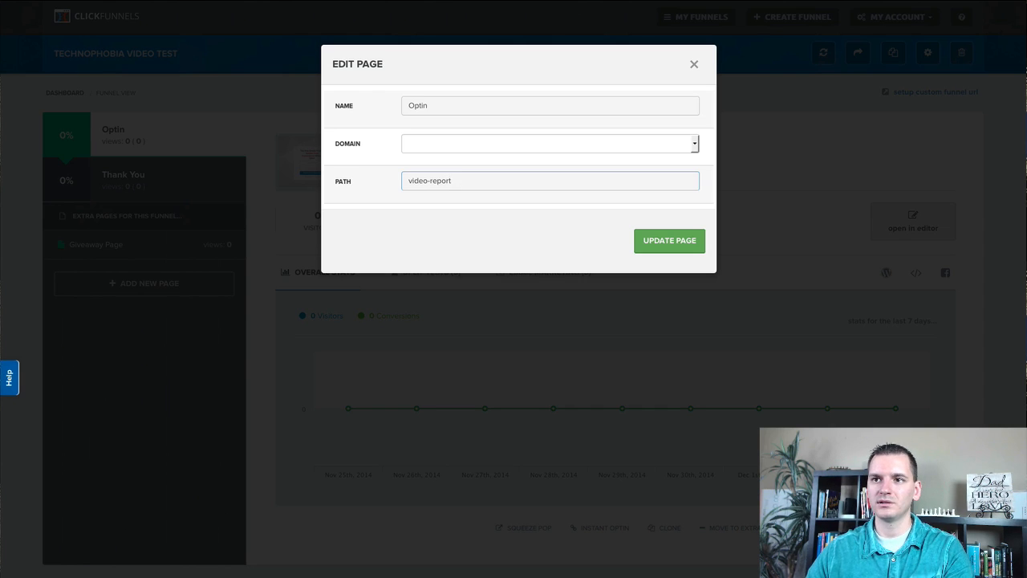
left_click(422, 223)
left_click(468, 145)
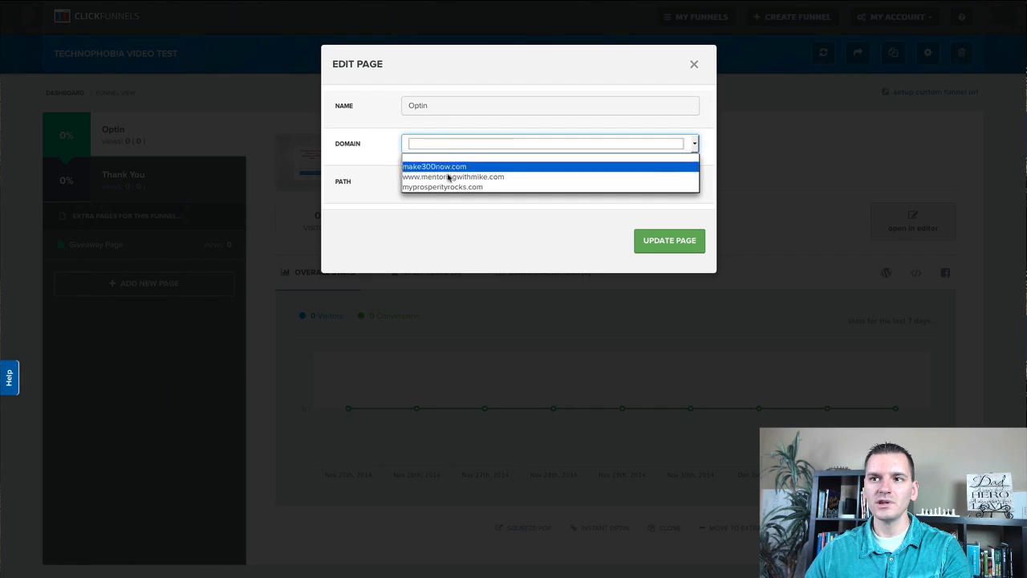
left_click(448, 242)
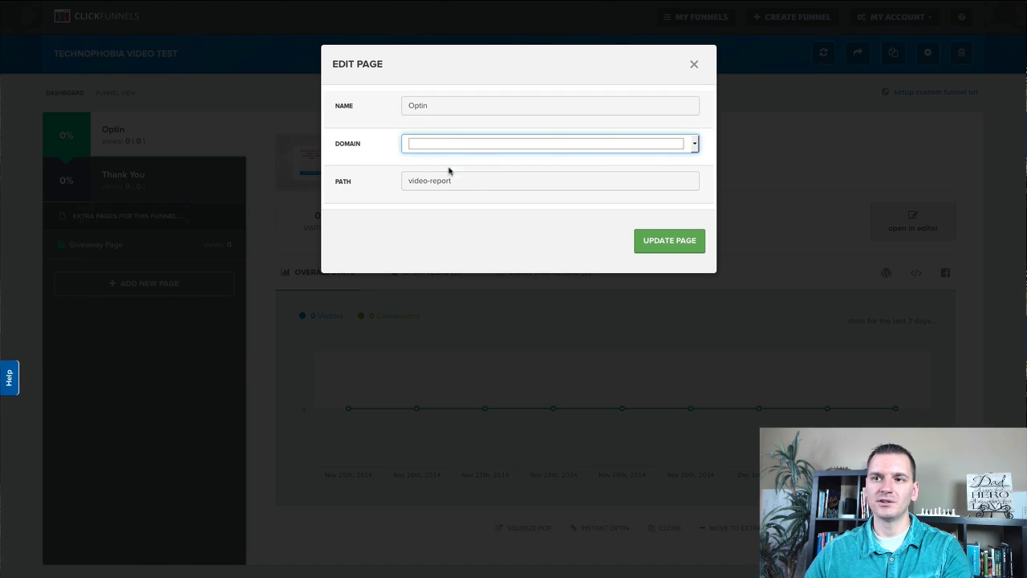
left_click(502, 236)
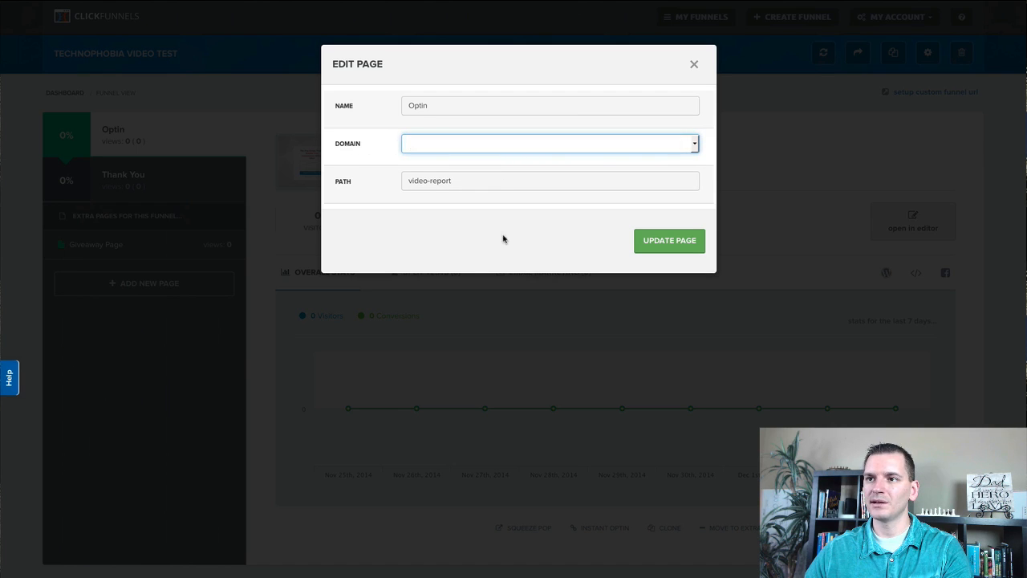
left_click(661, 243)
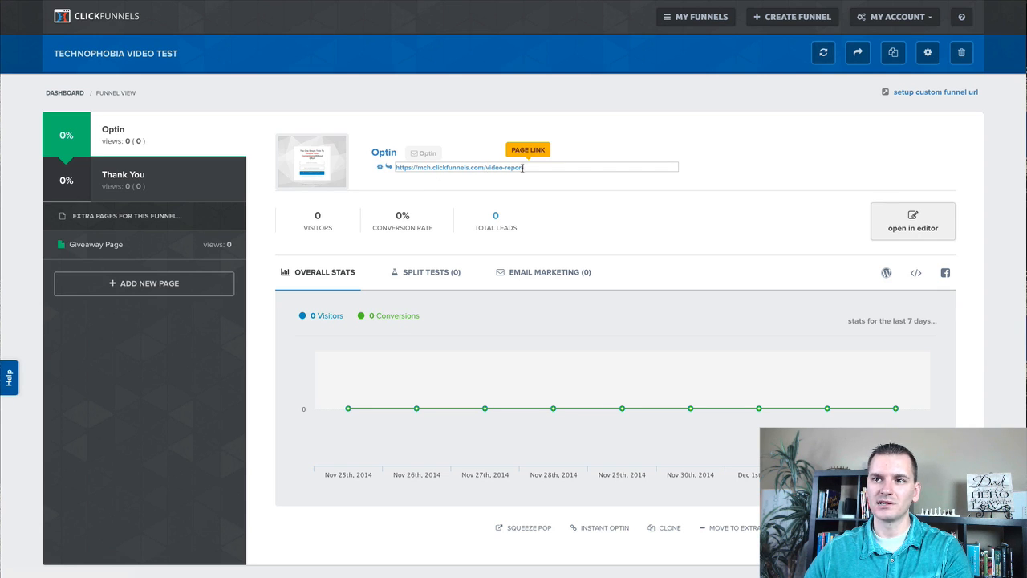
Step: Check the Optin page's link and the path in its page settings, closing them without updating
left_click_drag(523, 167, 405, 170)
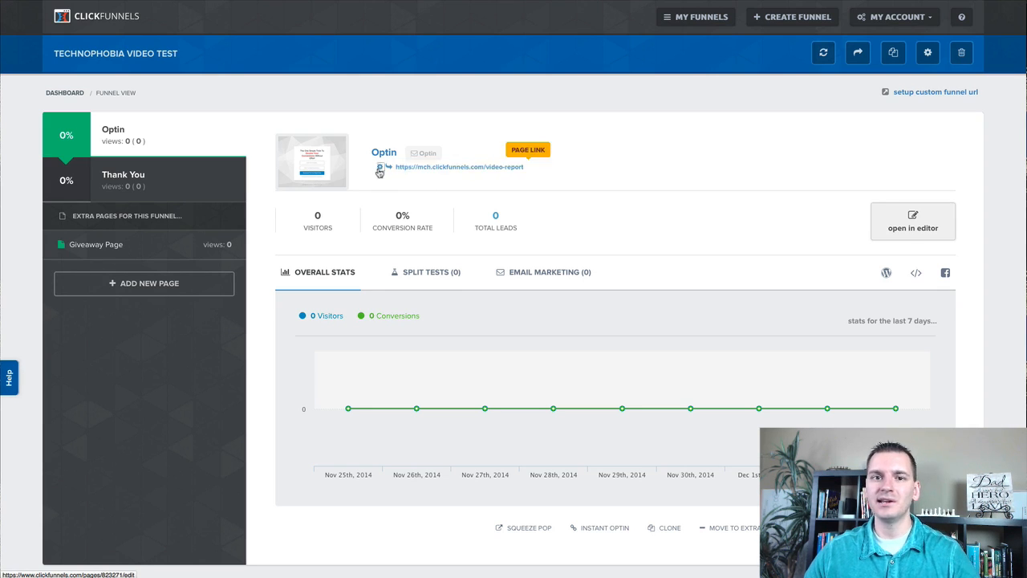
left_click(380, 168)
left_click_drag(458, 180, 403, 180)
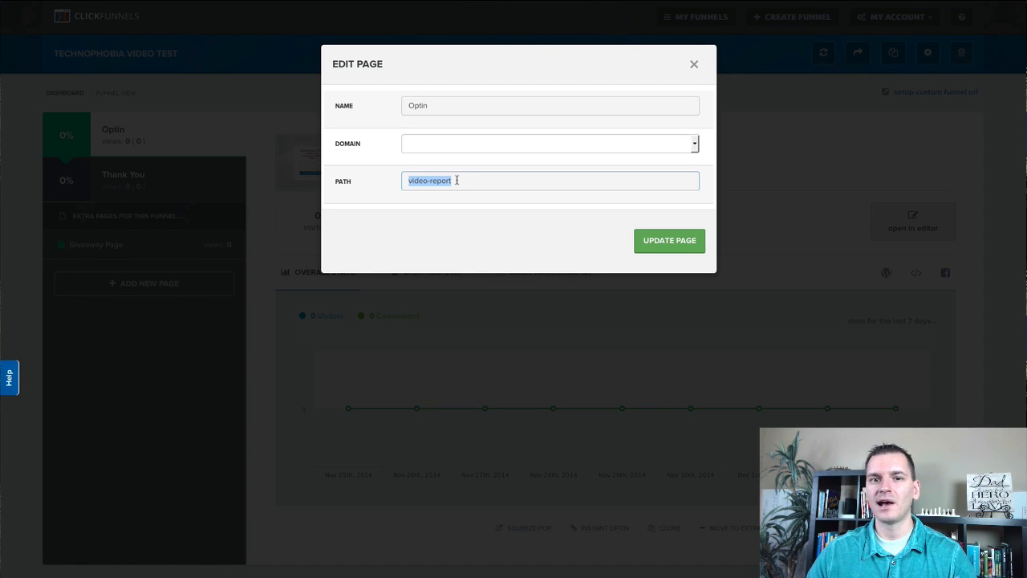
left_click(694, 63)
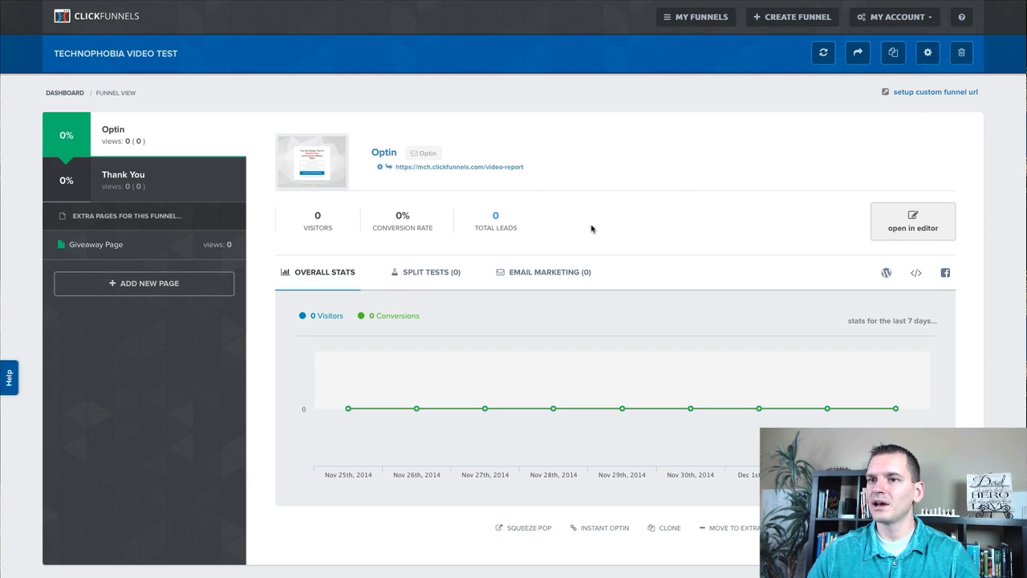
Step: Open the Optin page in the editor and replace its main headline with "What ever you want to say!"
left_click(904, 227)
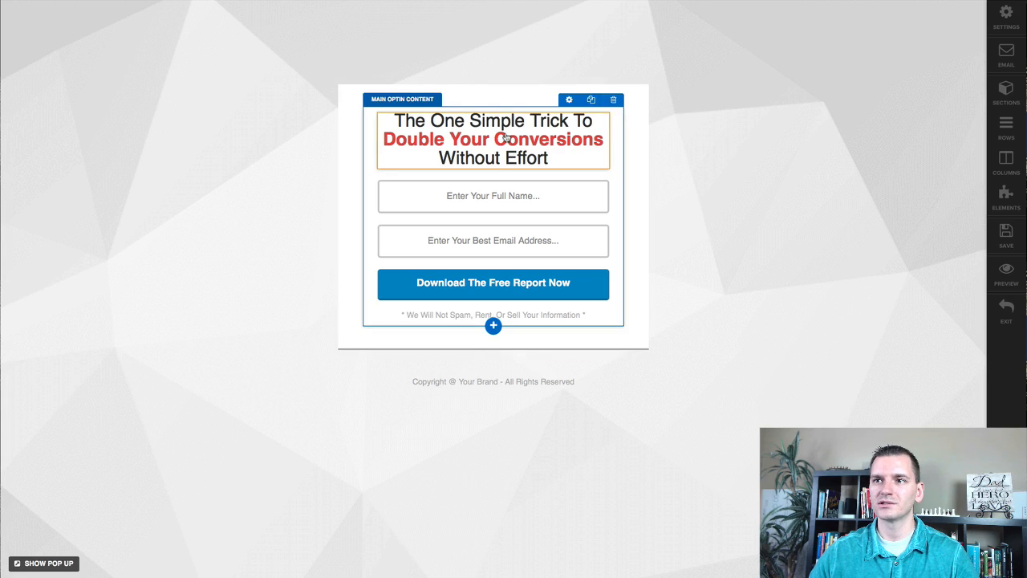
left_click(462, 129)
left_click_drag(392, 120, 568, 151)
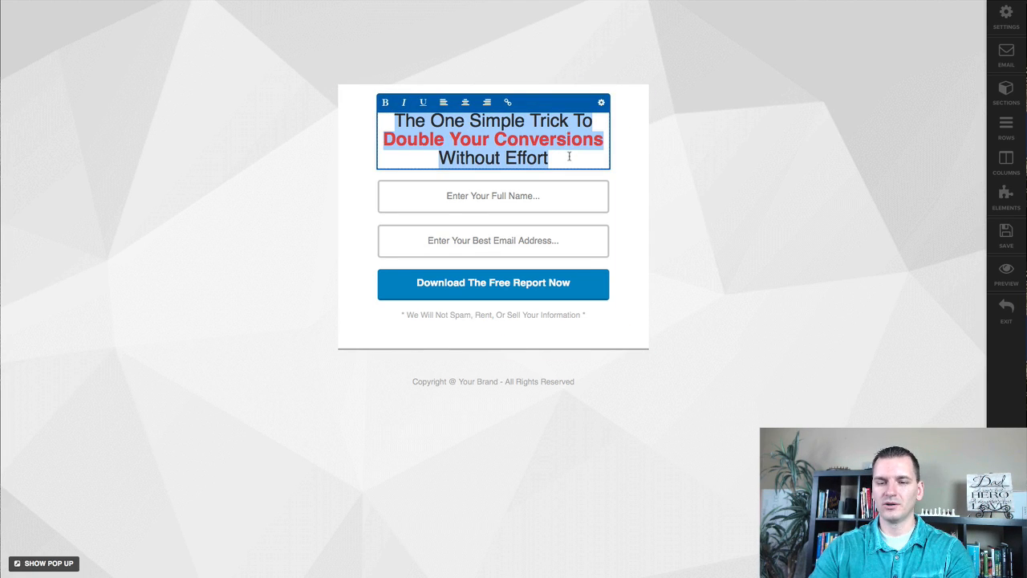
type("What ever ")
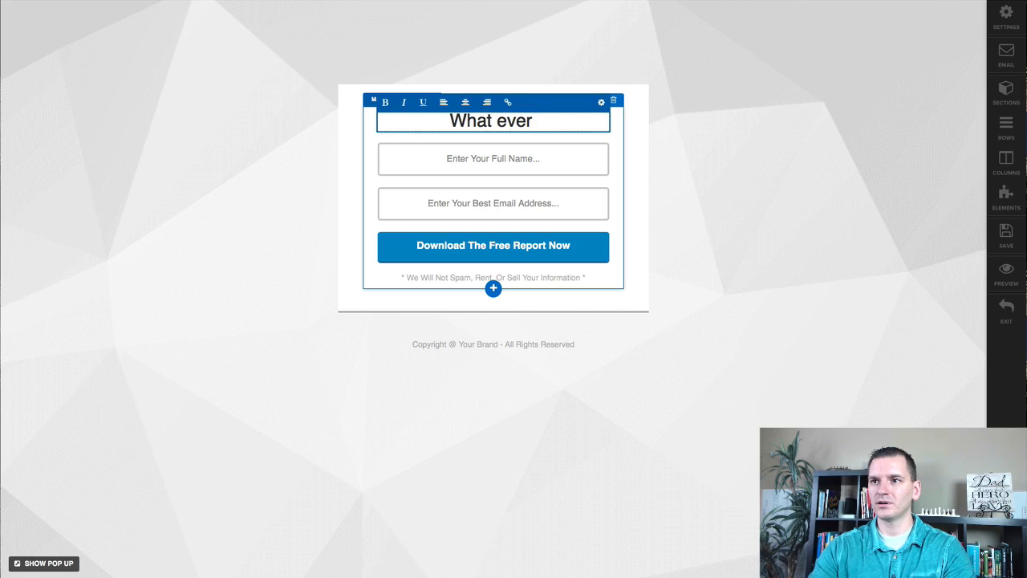
type("you want to say")
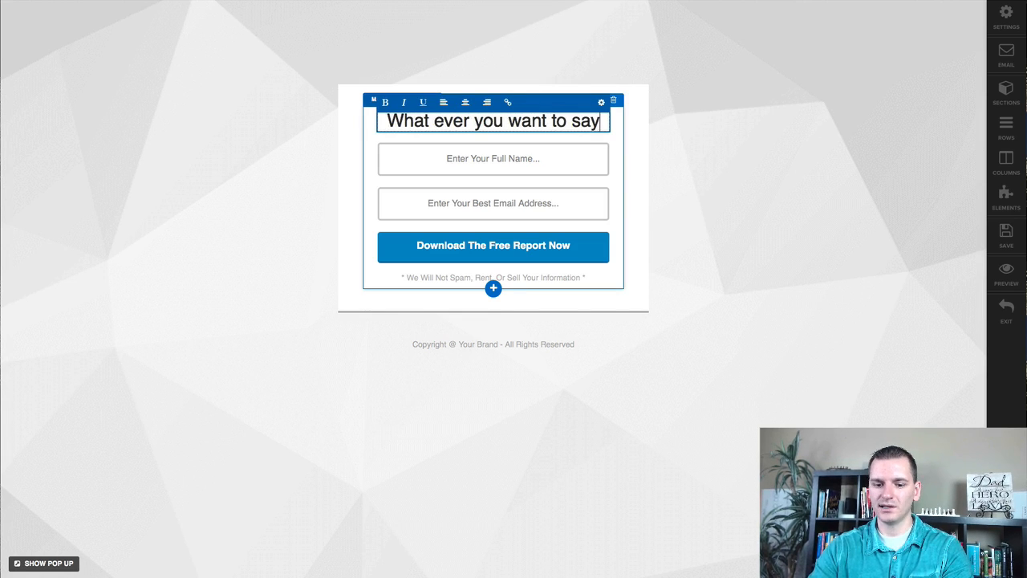
type("!")
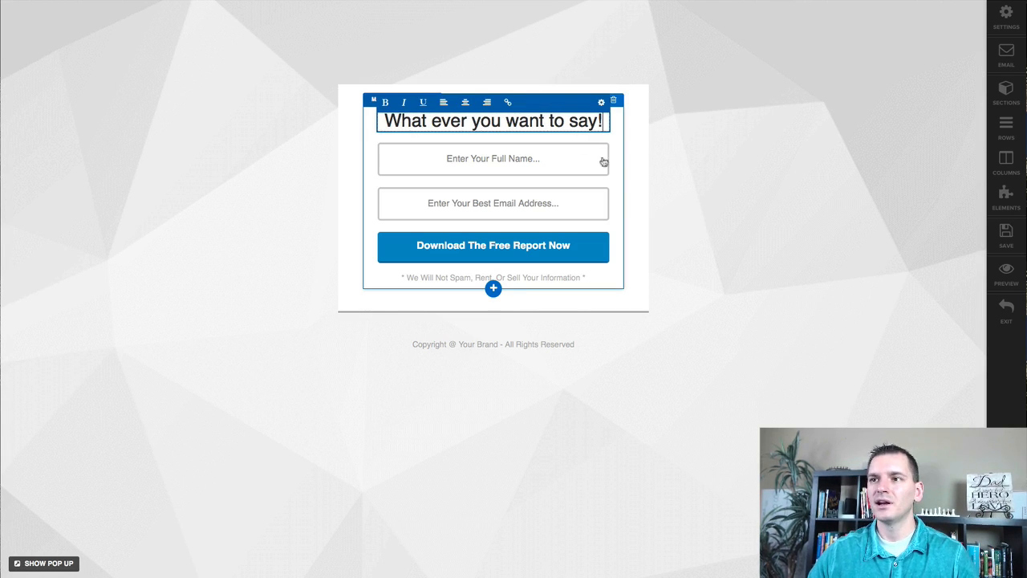
Step: Capitalize every word of the headline so it reads "What Ever You Want To Say!"
left_click_drag(603, 120, 385, 121)
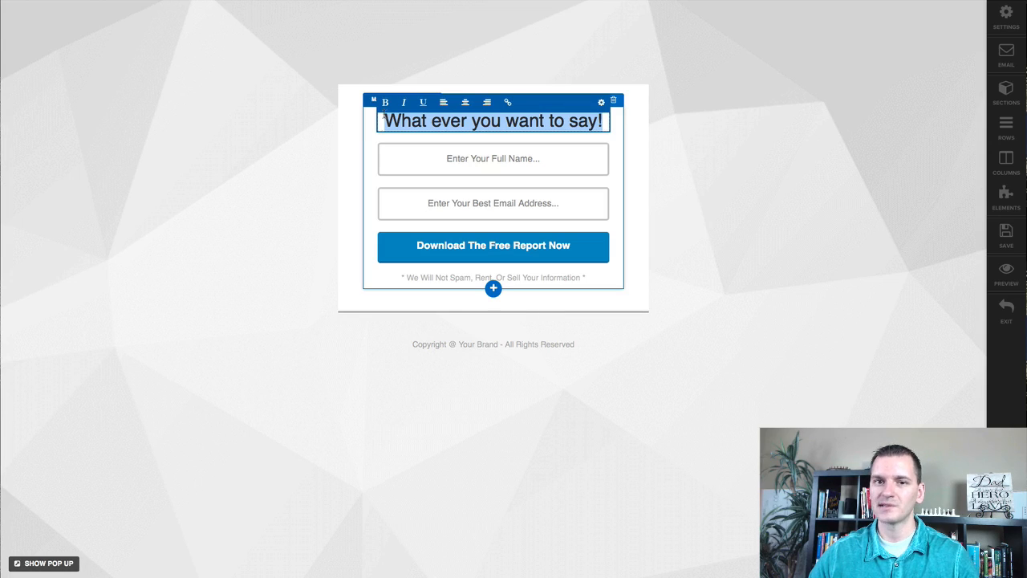
left_click(442, 121)
key("BackSpace")
type("E")
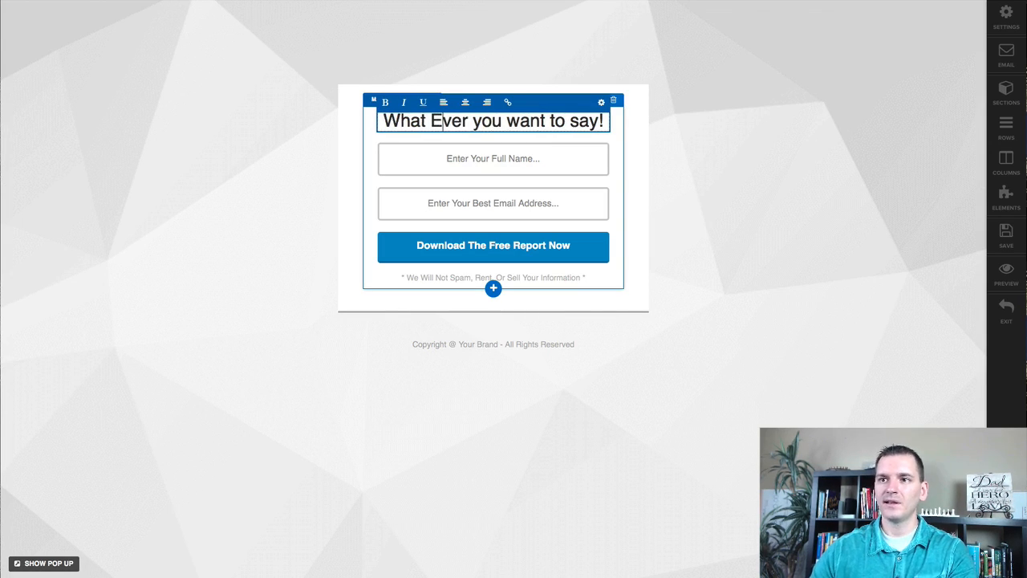
left_click(482, 122)
key("BackSpace")
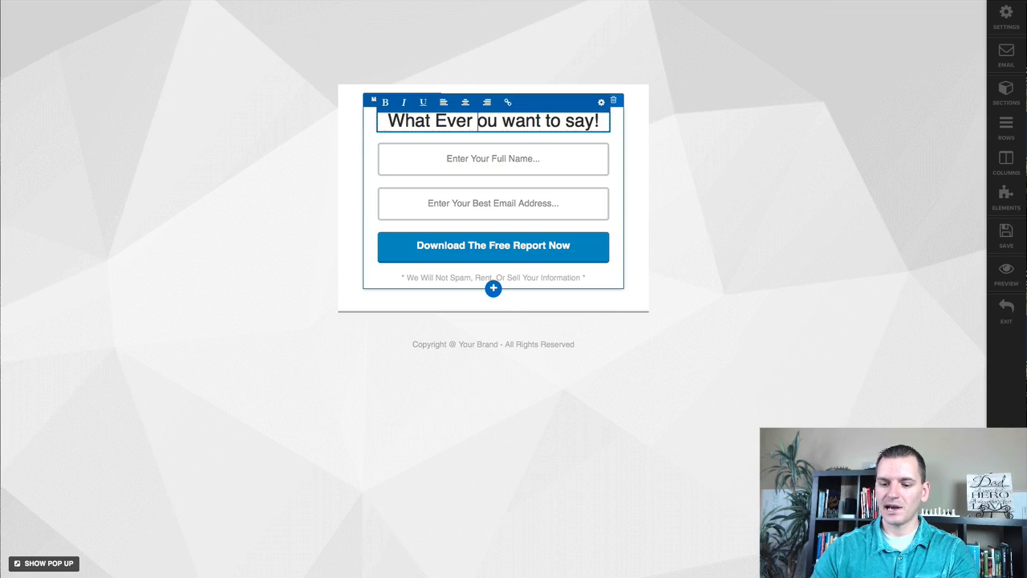
type("Y")
left_click(523, 120)
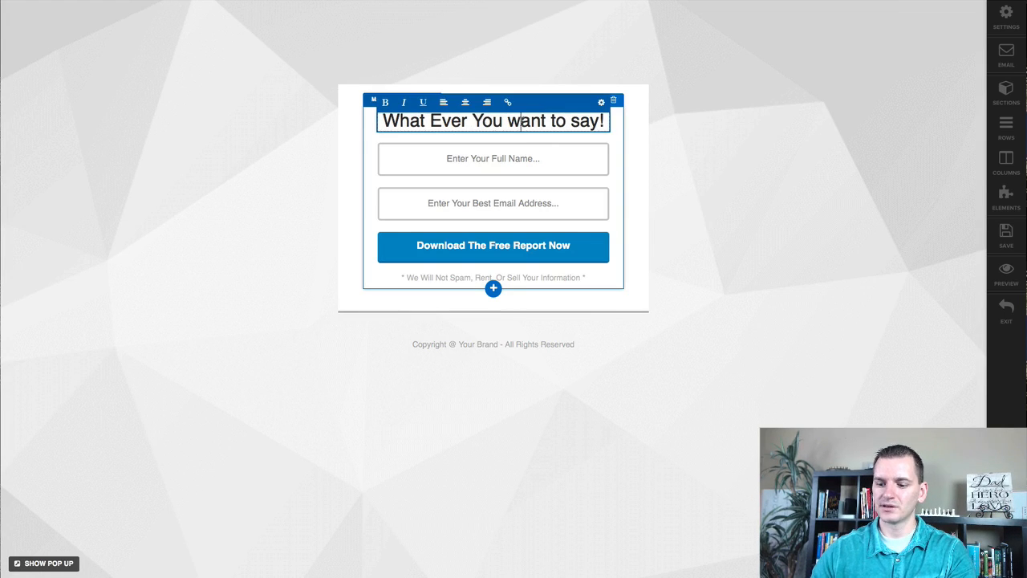
key("BackSpace")
type("W")
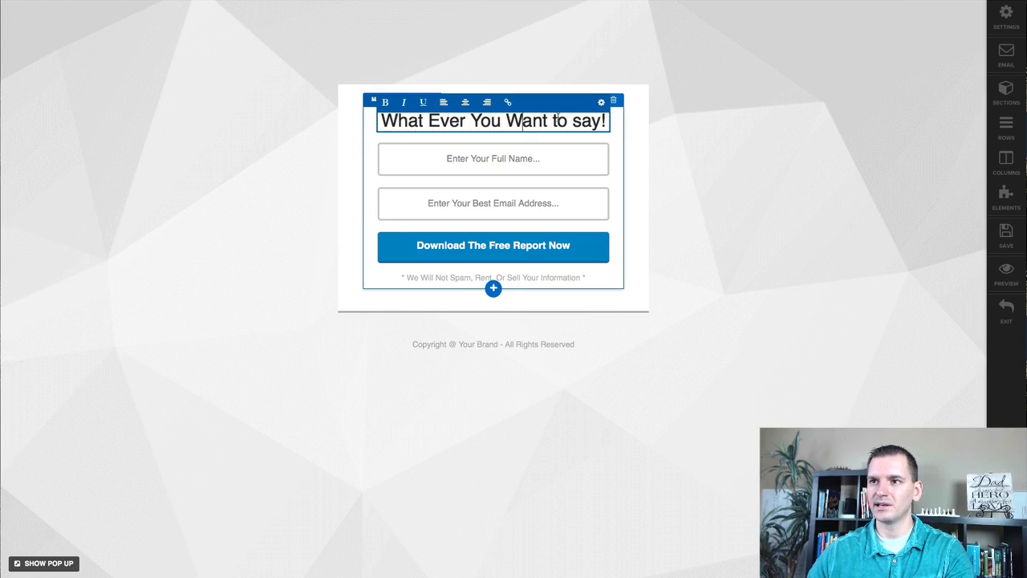
left_click(557, 120)
key("BackSpace")
type("T")
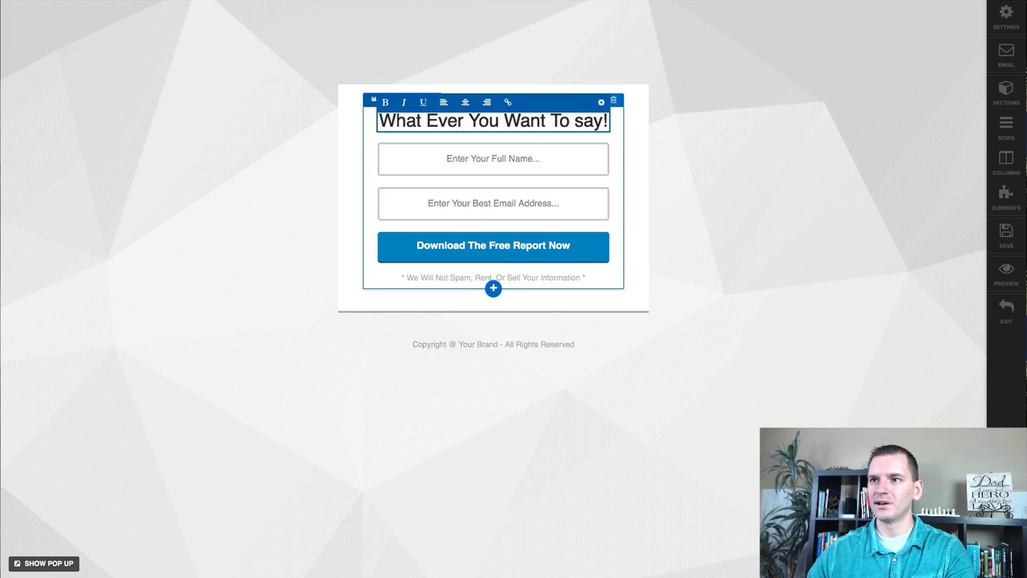
key("BackSpace")
type("S")
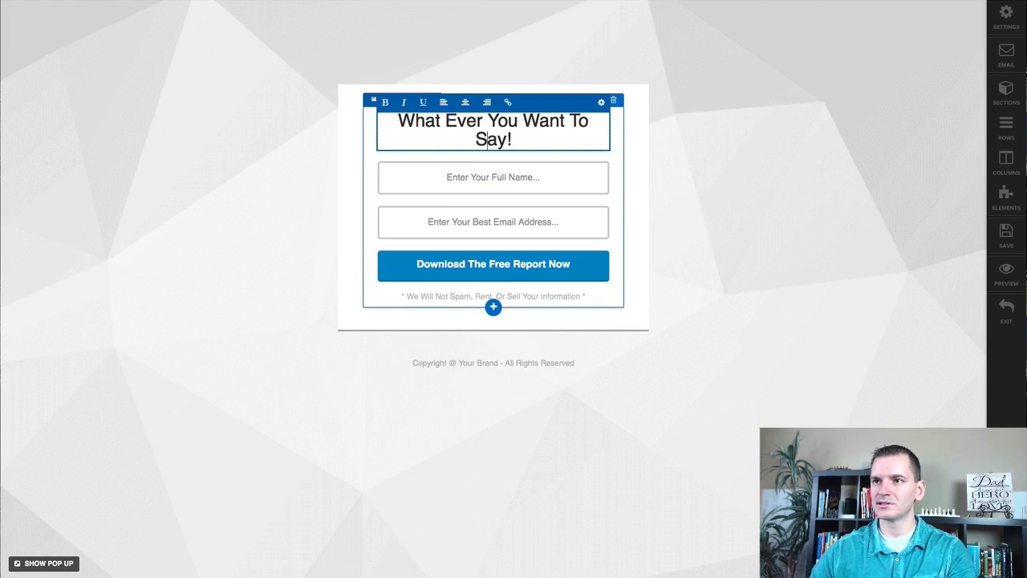
triple_click(513, 138)
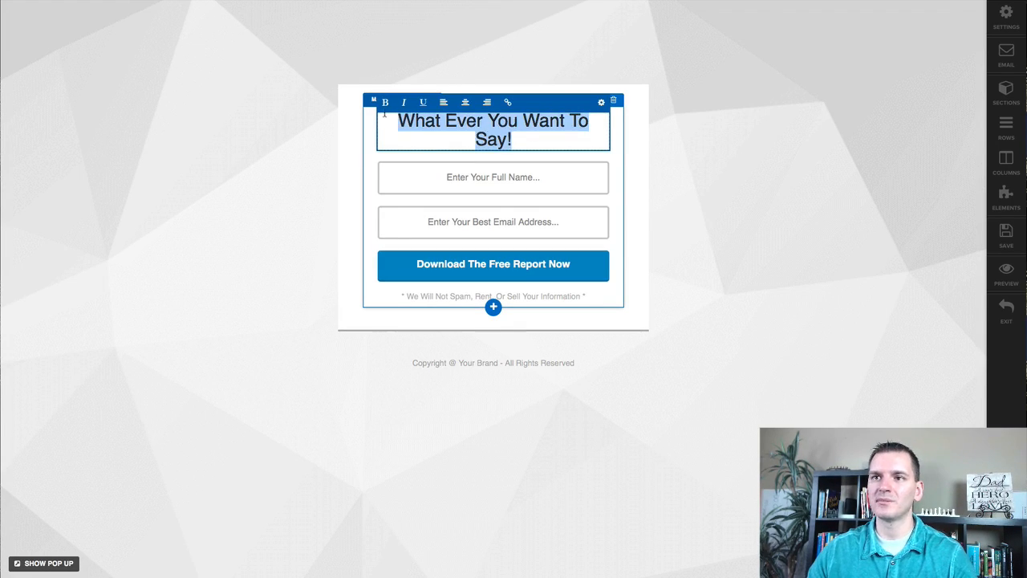
left_click(319, 120)
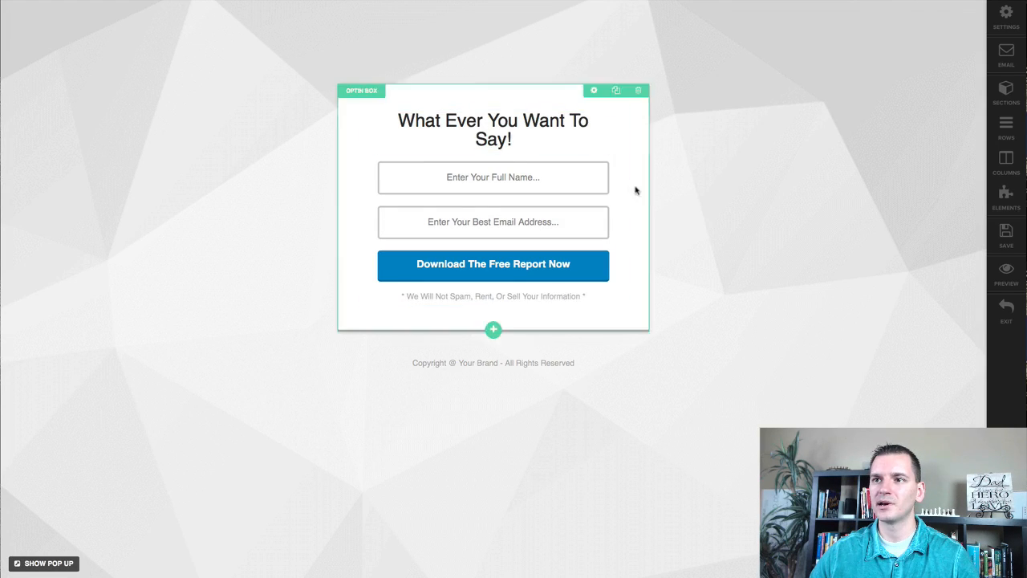
Step: Insert a line break before "Want" in the headline
left_click(521, 131)
double_click(523, 128)
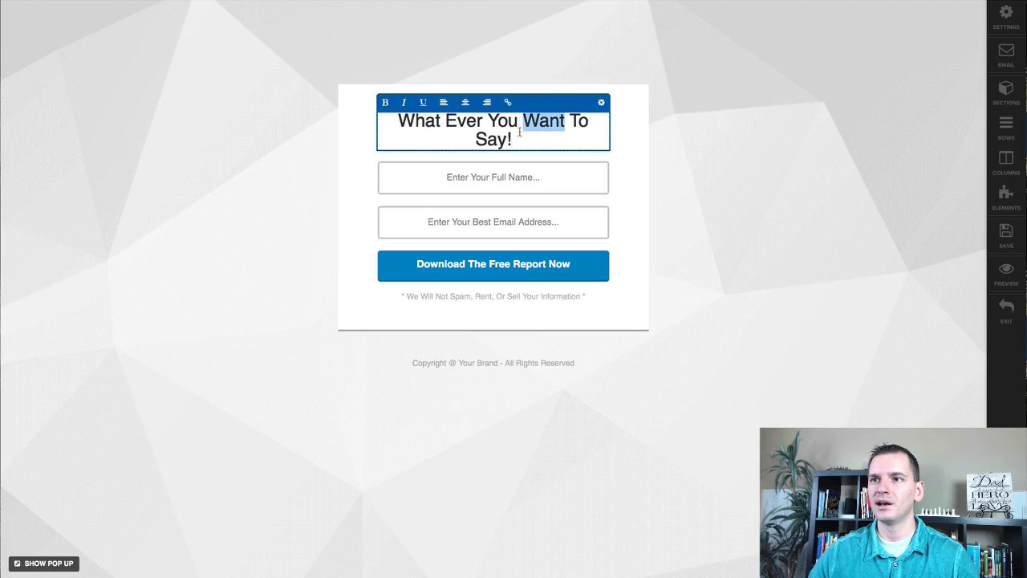
left_click(519, 134)
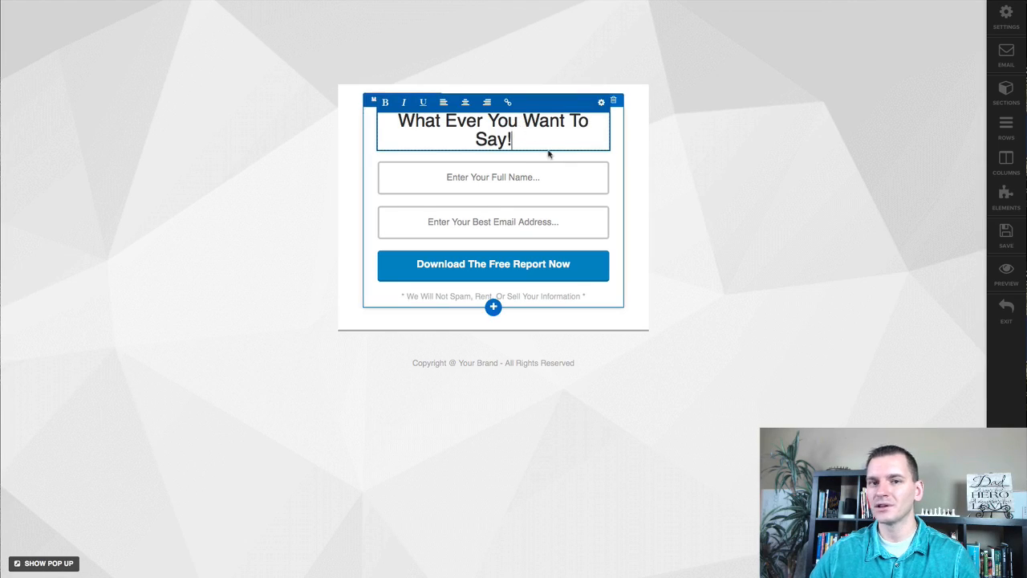
left_click(284, 155)
left_click(528, 119)
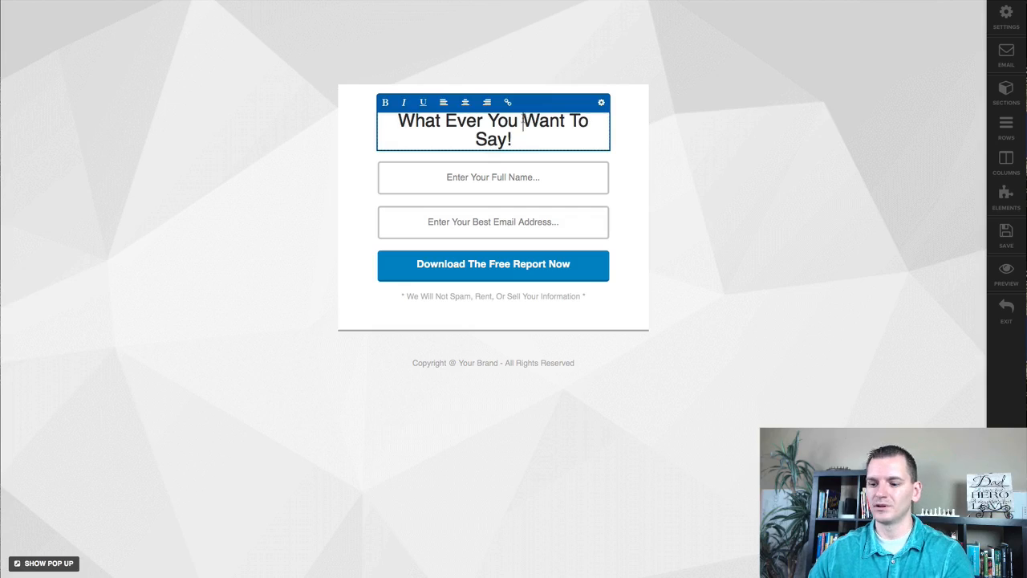
key("Return")
left_click(701, 160)
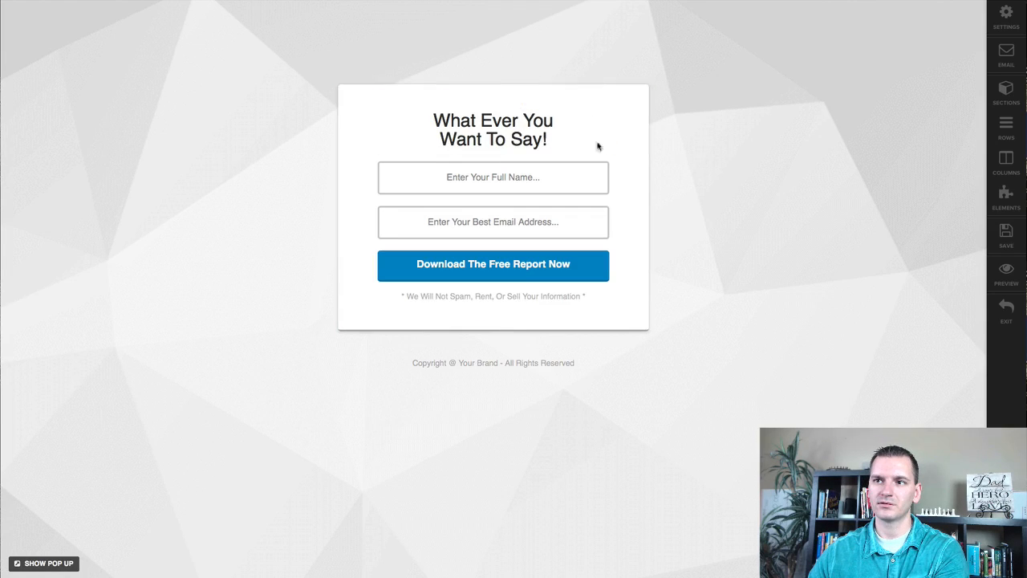
Step: Remove the line break after "You" to rejoin the headline text
left_click(564, 117)
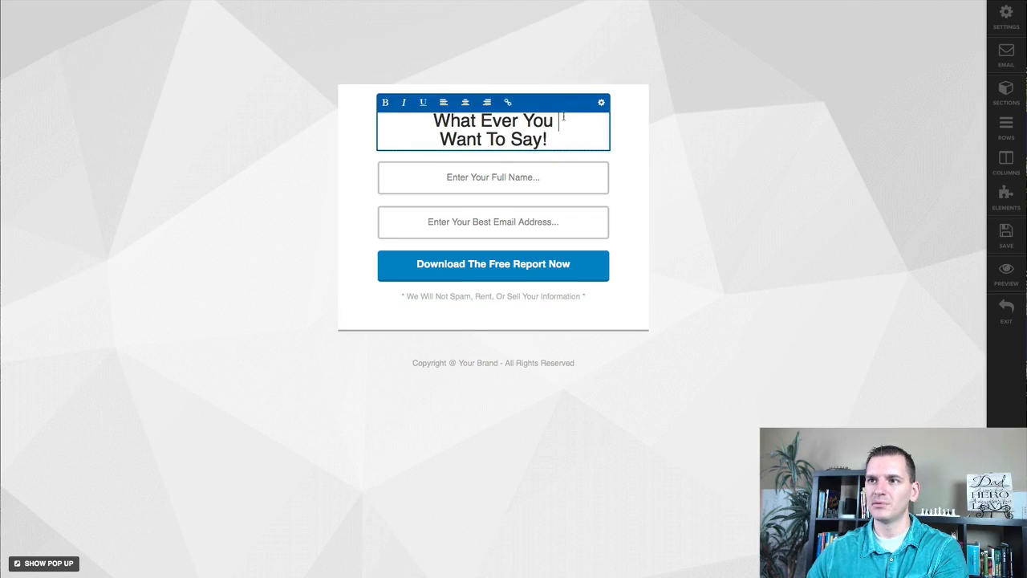
key("Delete")
left_click(707, 198)
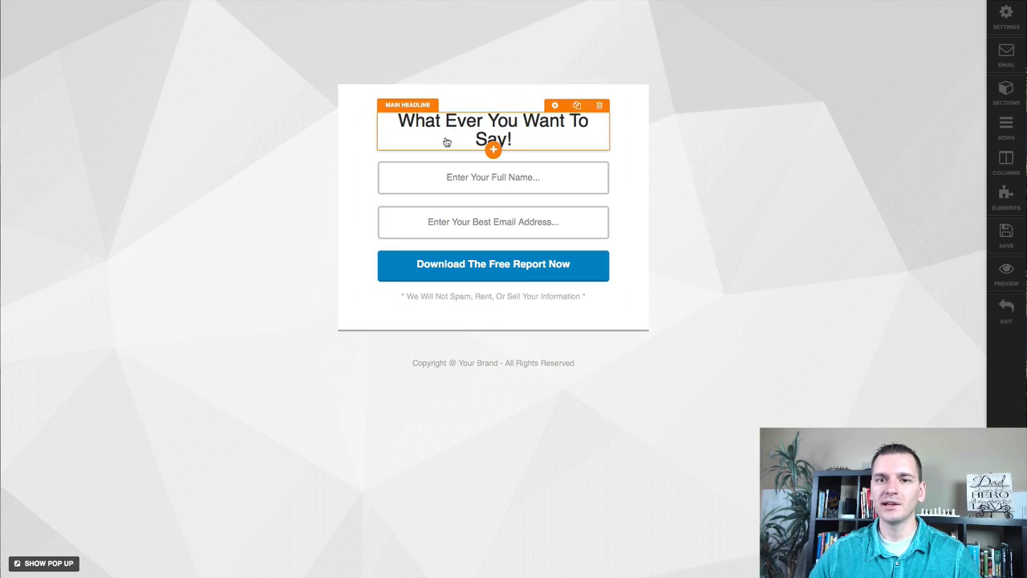
Step: Open the settings of the full name input field and examine its placeholder text
left_click(450, 183)
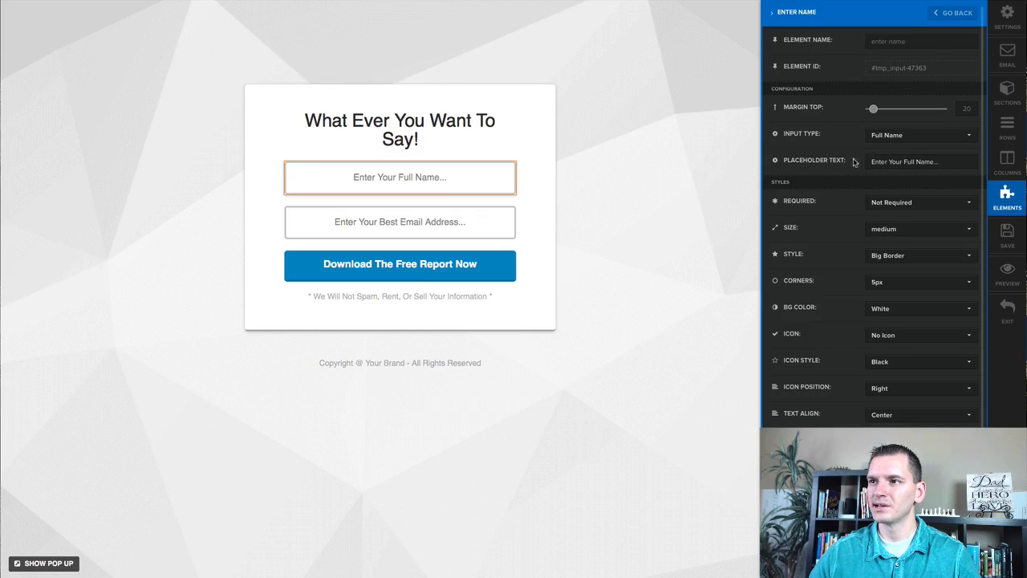
left_click_drag(871, 158, 961, 161)
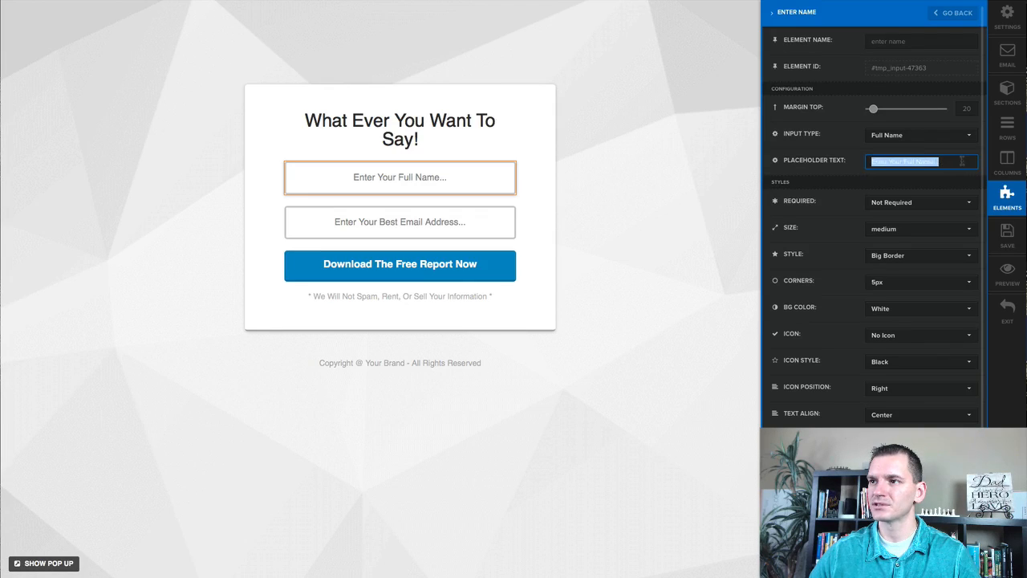
left_click(933, 162)
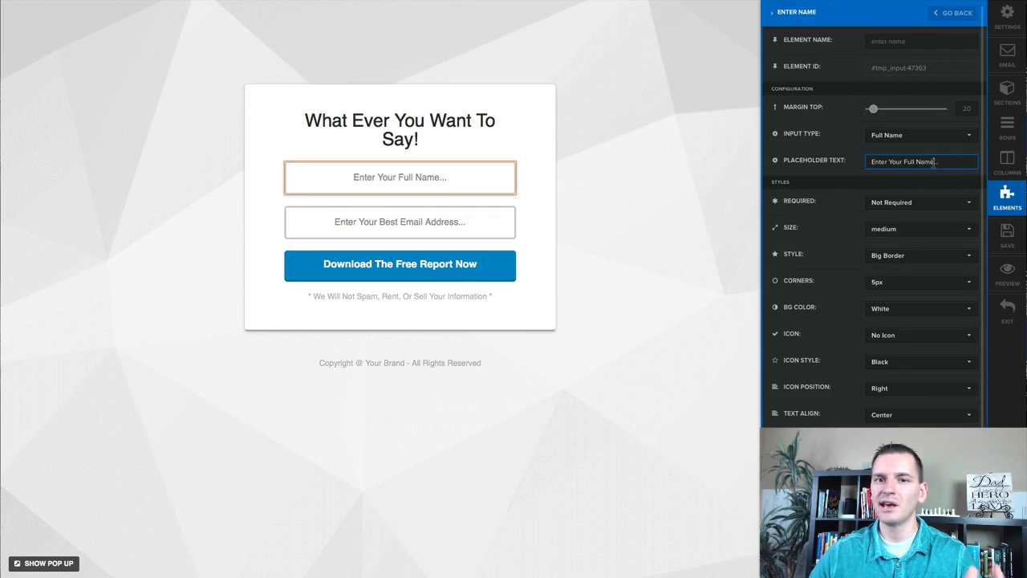
Step: Change the name field's placeholder text to "Enter Your First Name..." and keep the field set to Not Required
left_click_drag(933, 162, 904, 161)
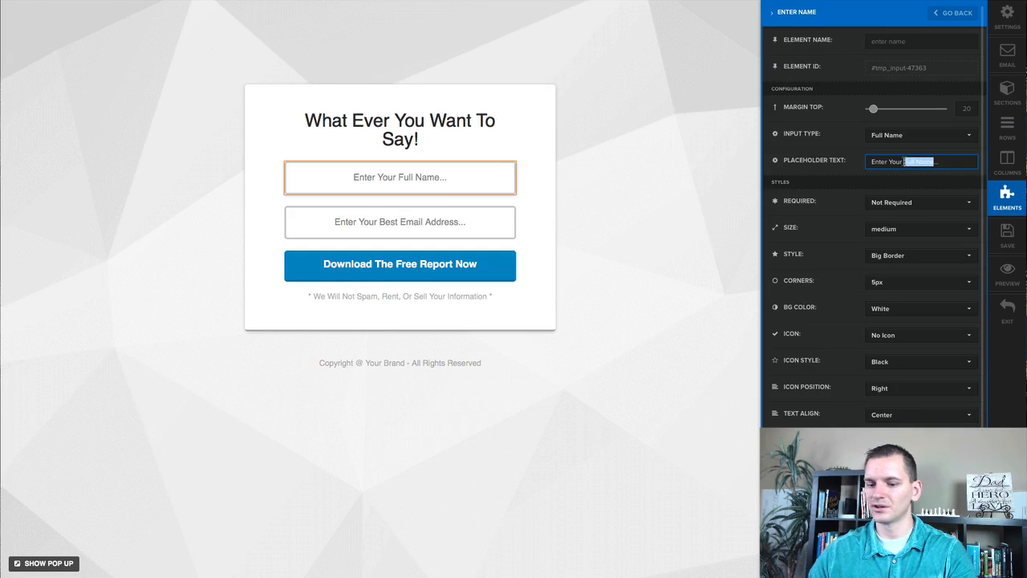
type("First Name...")
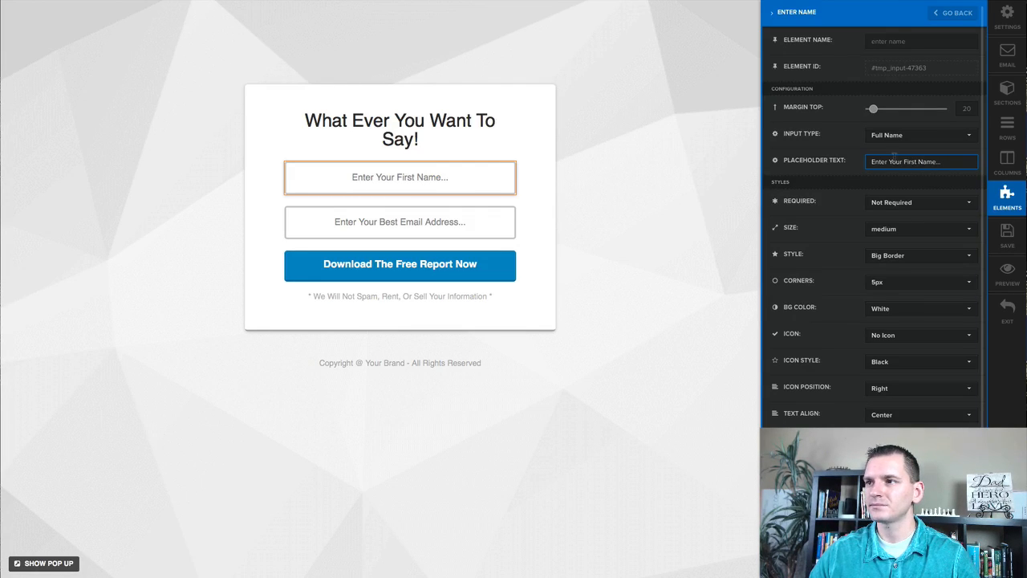
left_click(900, 205)
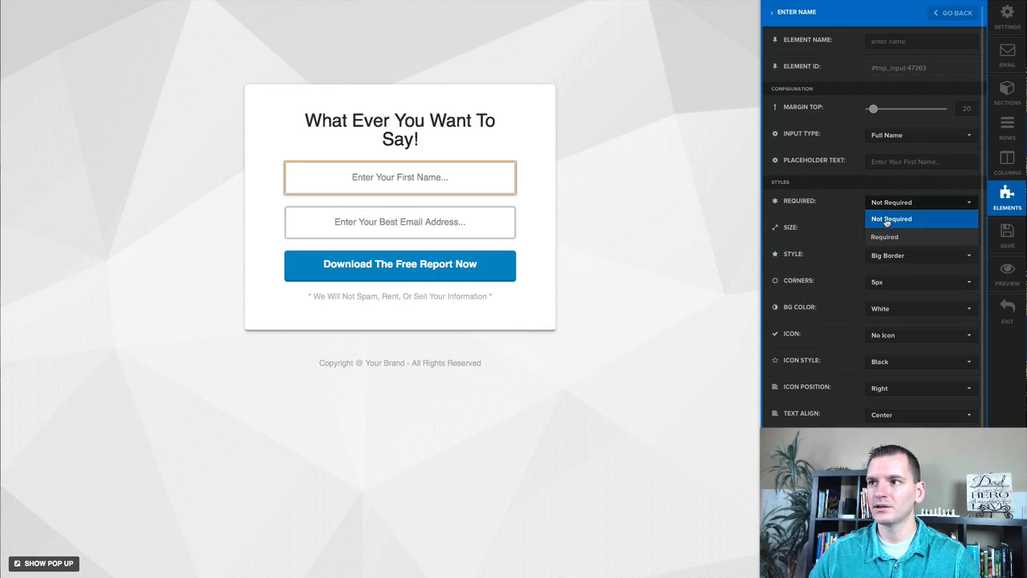
left_click(888, 219)
Step: Try the White icon style on the name field and switch it back to Black
scroll(863, 390, "down", 2)
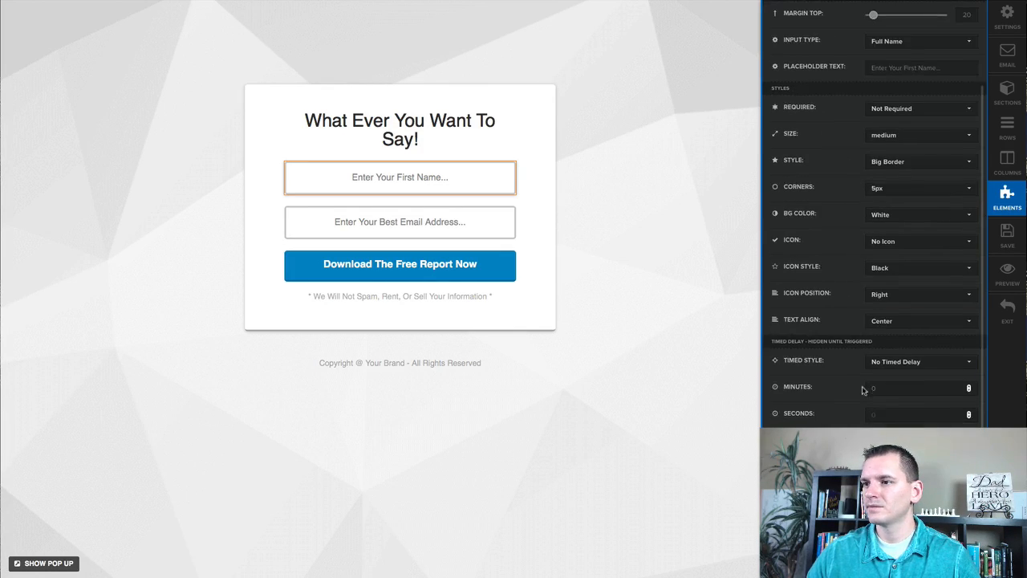
left_click(891, 277)
left_click(885, 301)
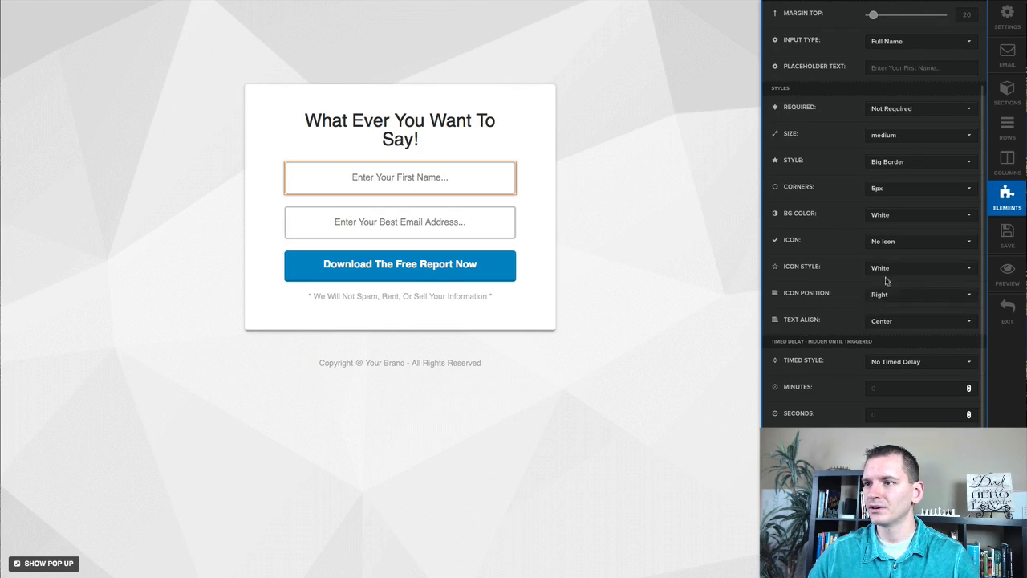
left_click(888, 274)
left_click(887, 286)
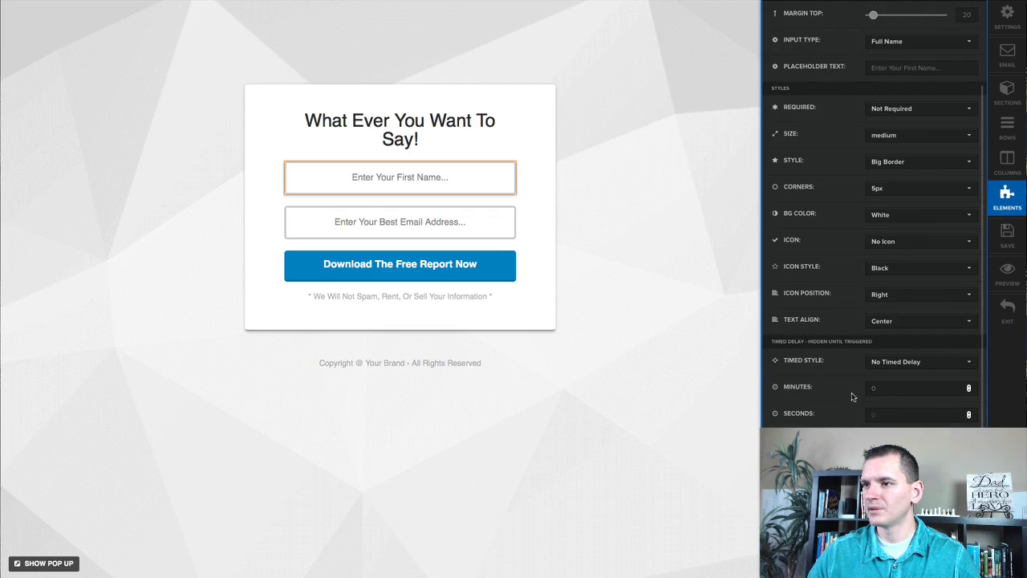
scroll(852, 396, "up", 3)
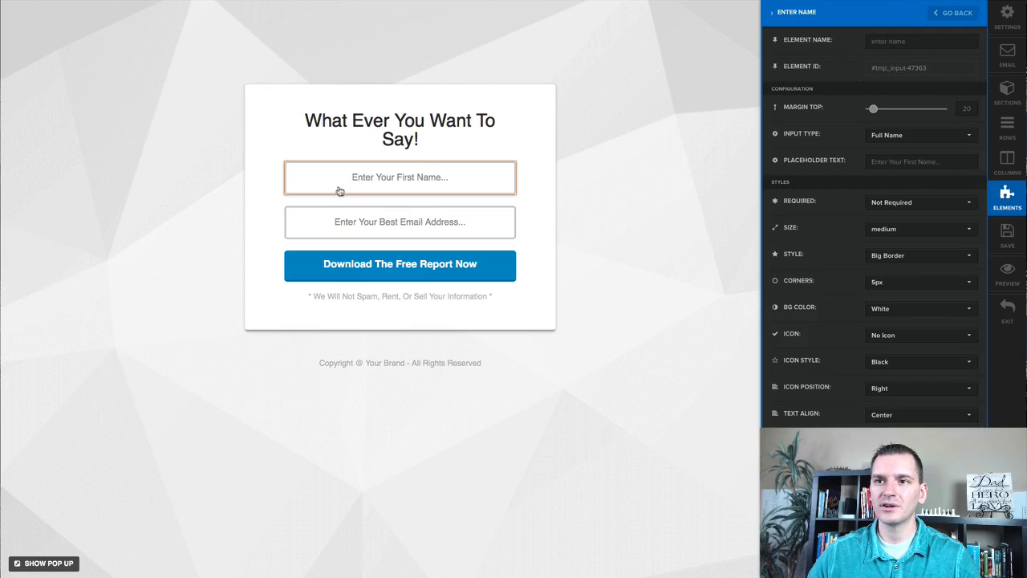
Step: Reopen the first name field's settings, reduce its top margin to 0, and raise it to 18
left_click(408, 134)
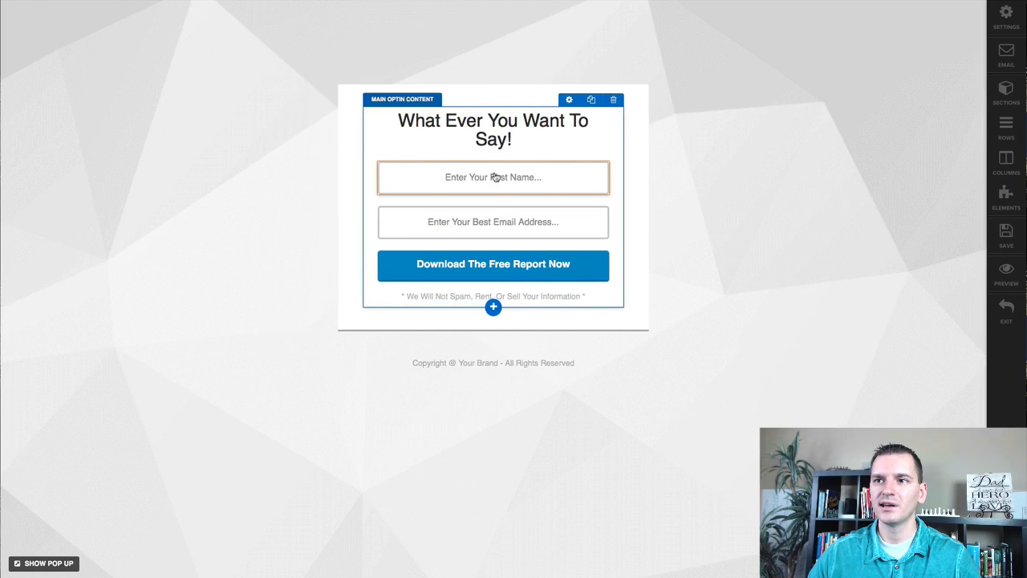
left_click(561, 182)
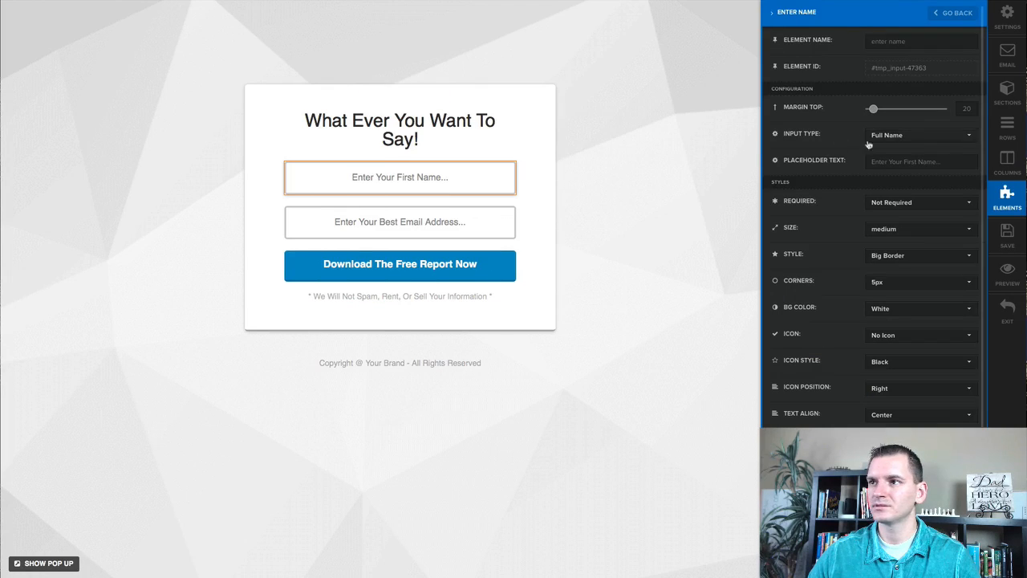
mouse_move(873, 110)
left_mouse_down()
mouse_move(945, 112)
mouse_move(858, 114)
left_mouse_up()
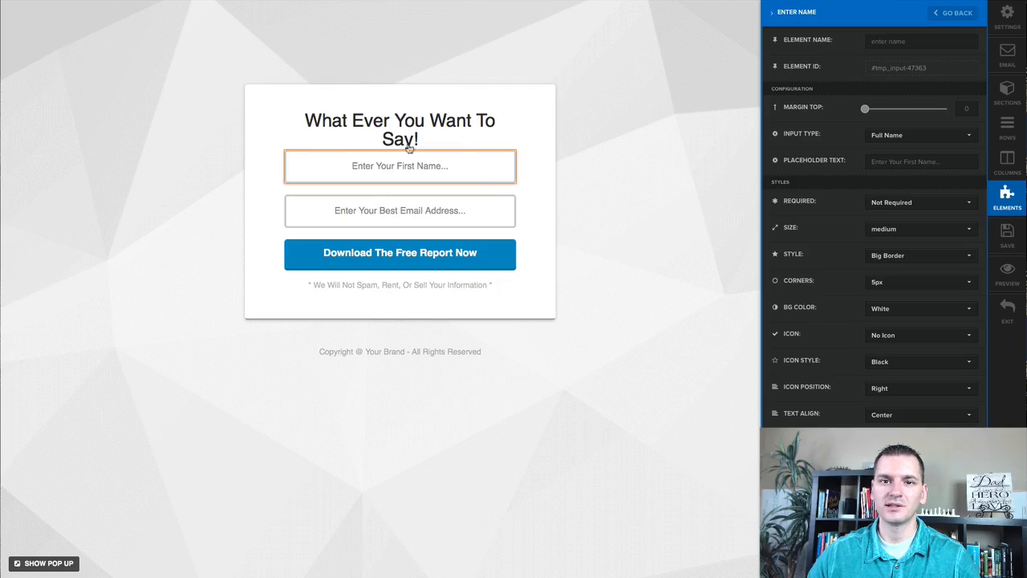
left_click_drag(865, 111, 870, 111)
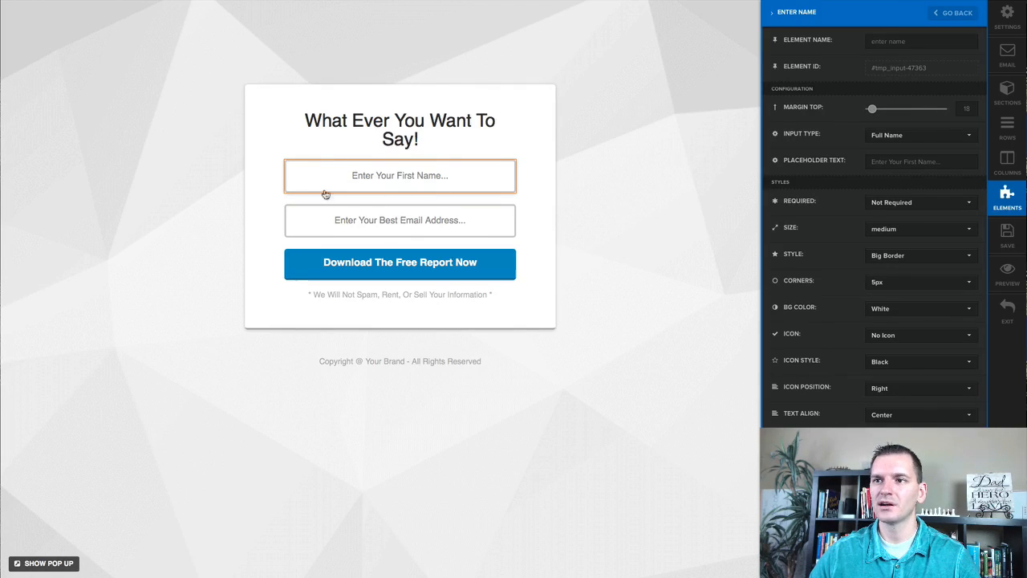
Step: Open the email field's settings, reduce its top margin to 0, raise it to 21, and close the settings
left_click(408, 224)
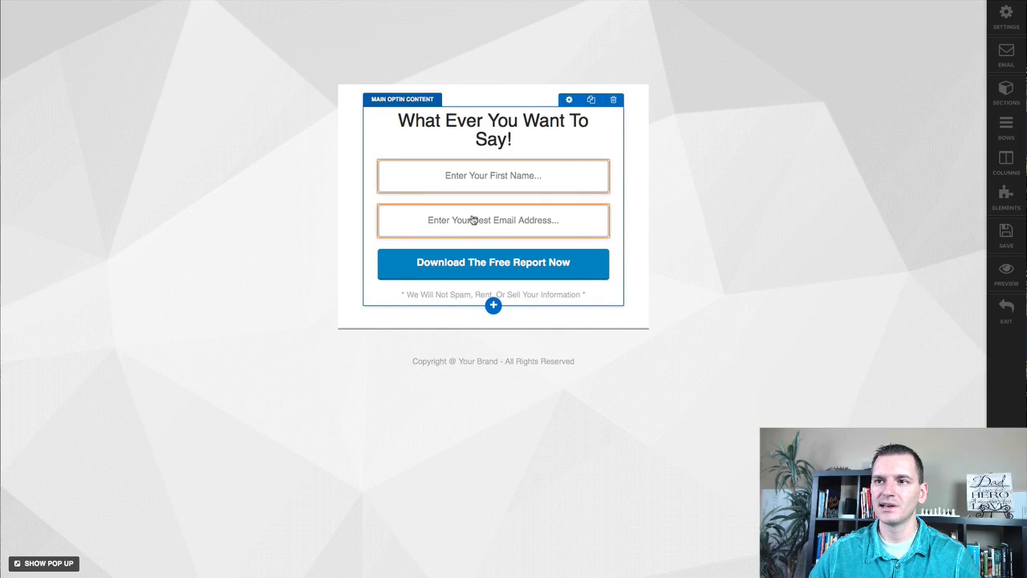
left_click(371, 219)
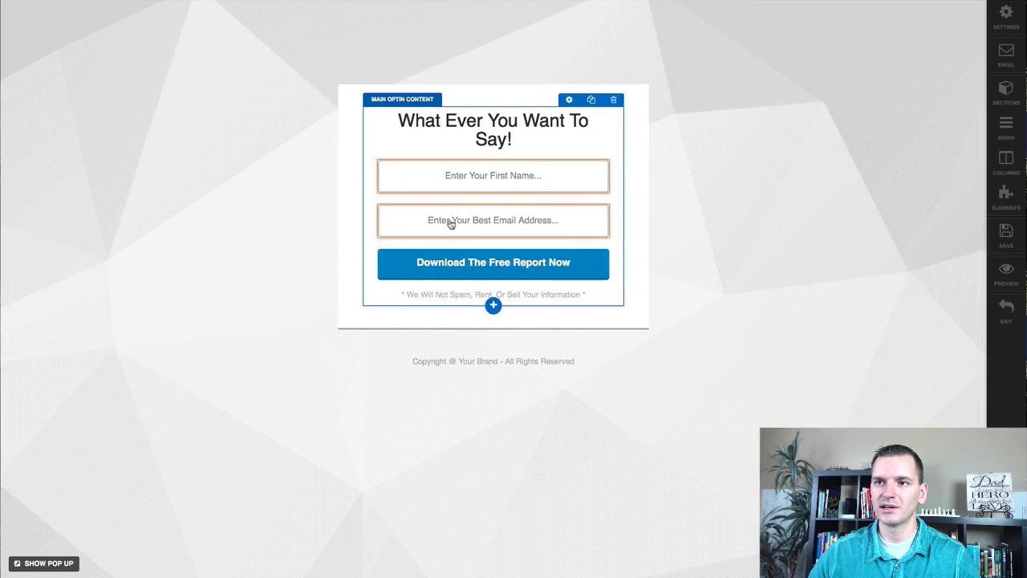
left_click(457, 222)
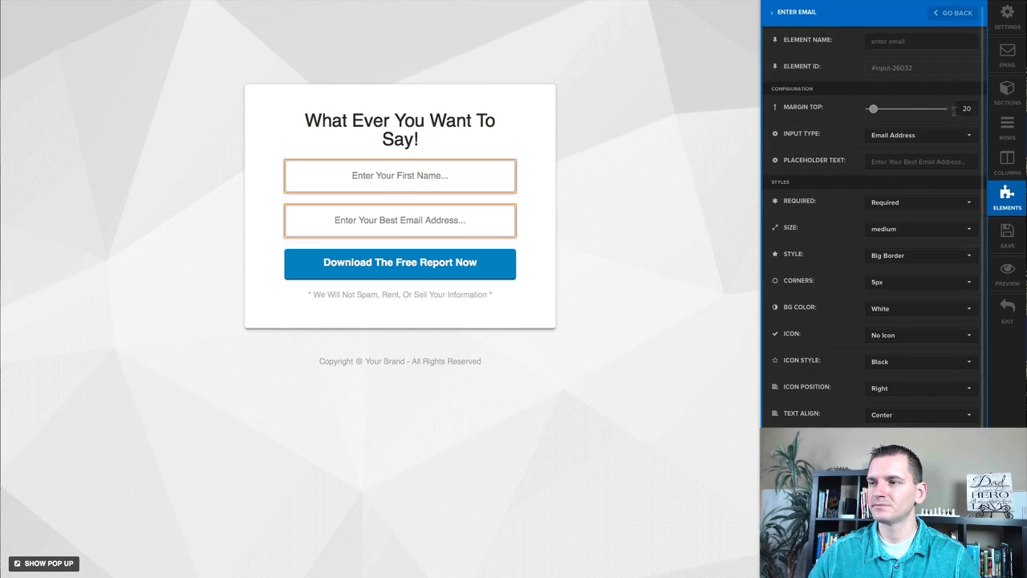
left_click_drag(875, 110, 856, 111)
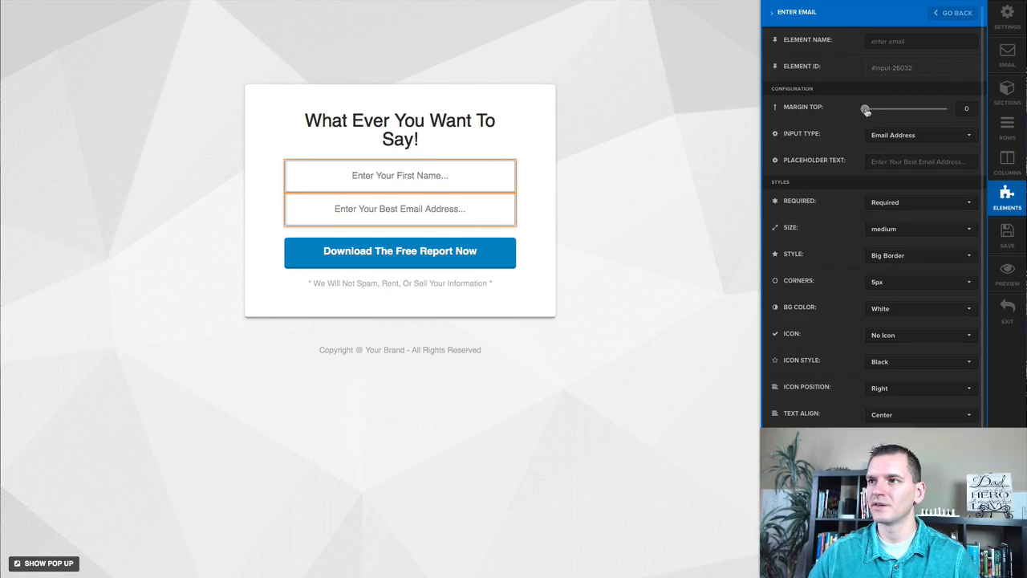
left_click_drag(865, 111, 878, 112)
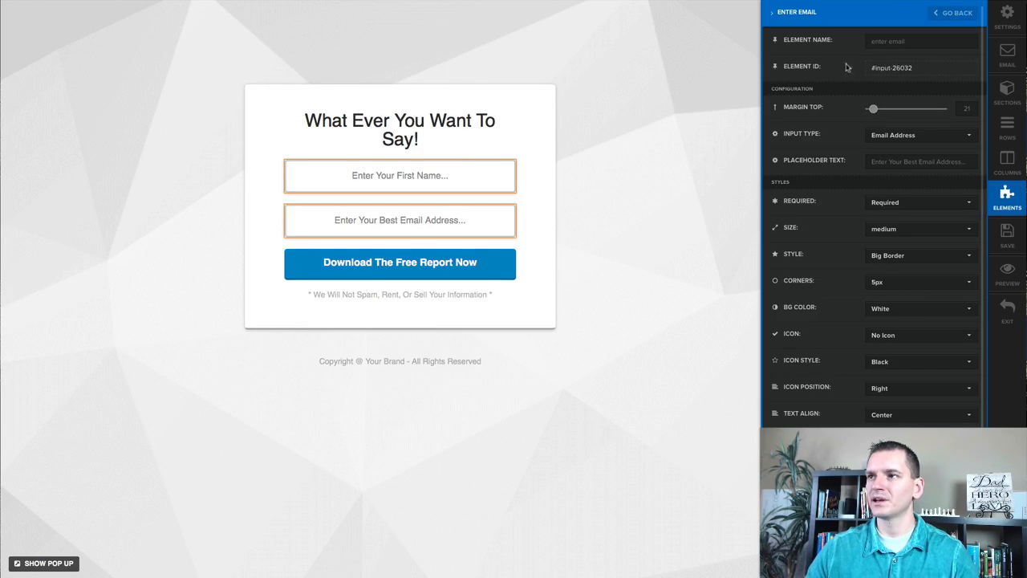
left_click(206, 247)
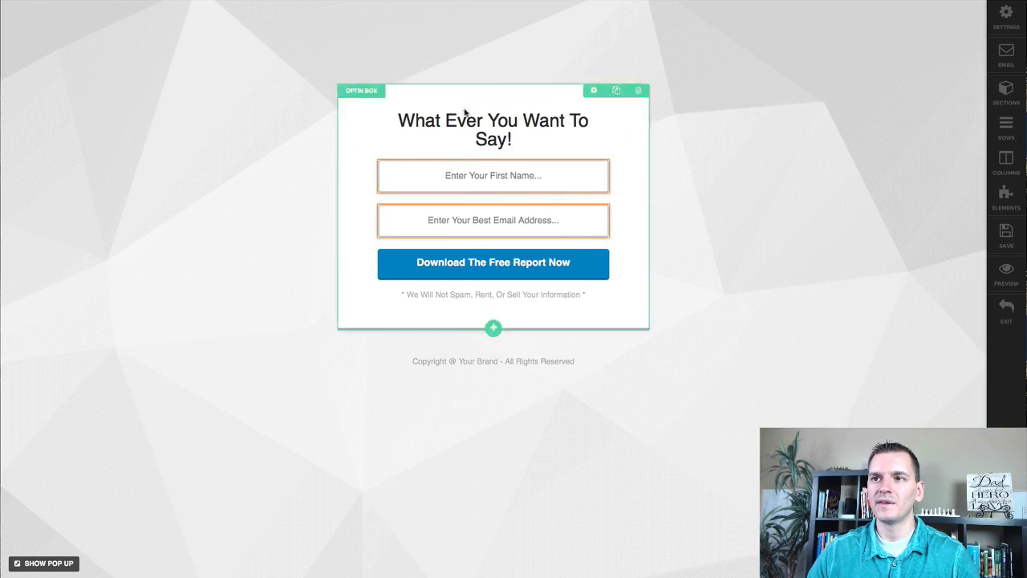
Step: Open the optin button's settings and examine its text, URL / Action value and style options
left_click(463, 267)
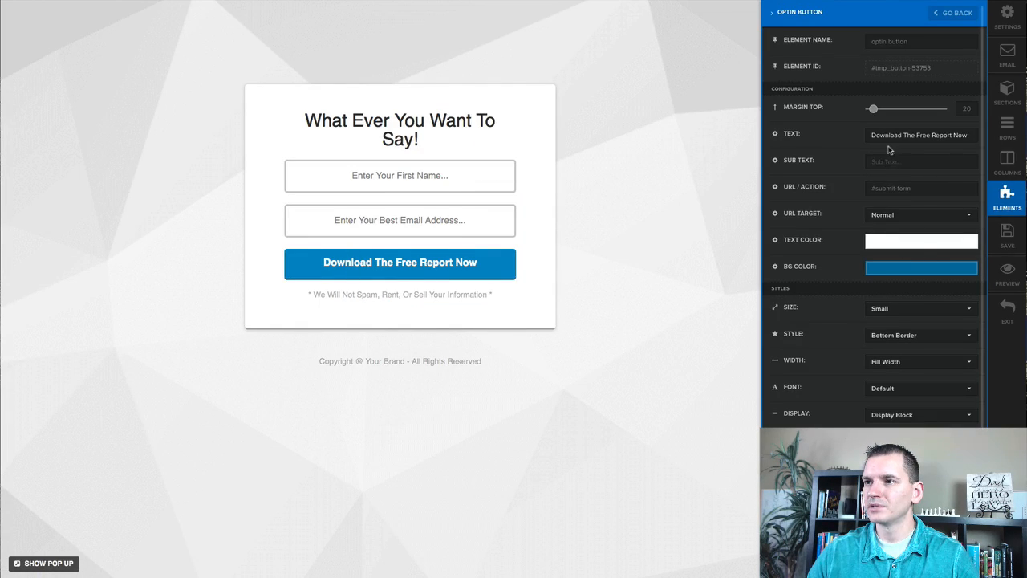
left_click_drag(872, 135, 991, 134)
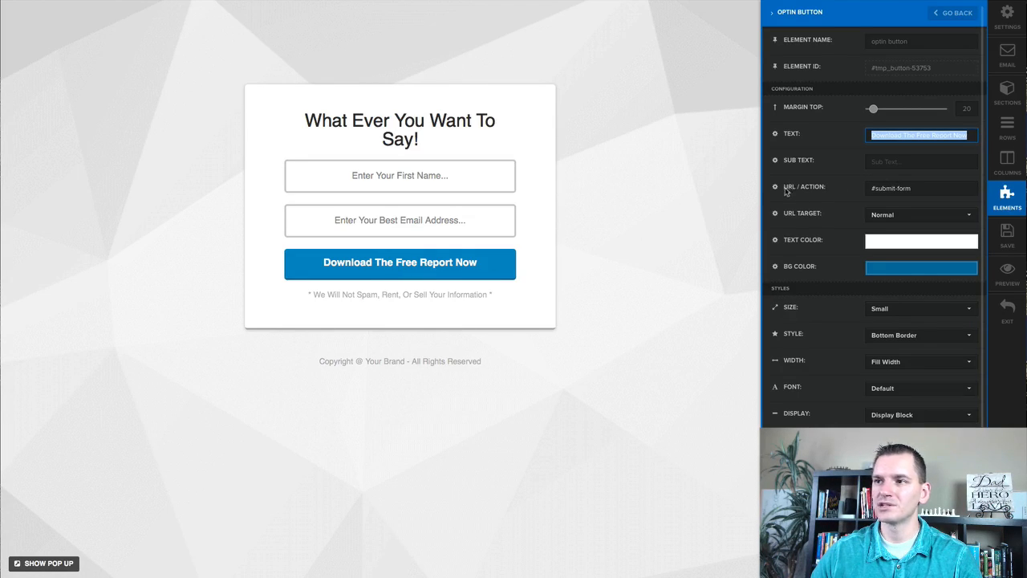
left_click_drag(784, 187, 829, 191)
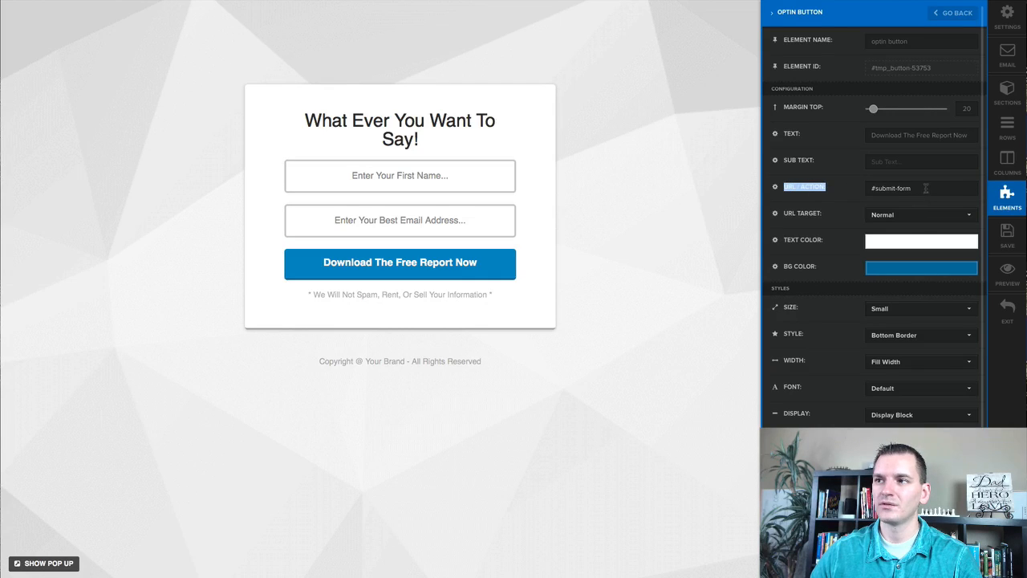
left_click_drag(925, 188, 871, 189)
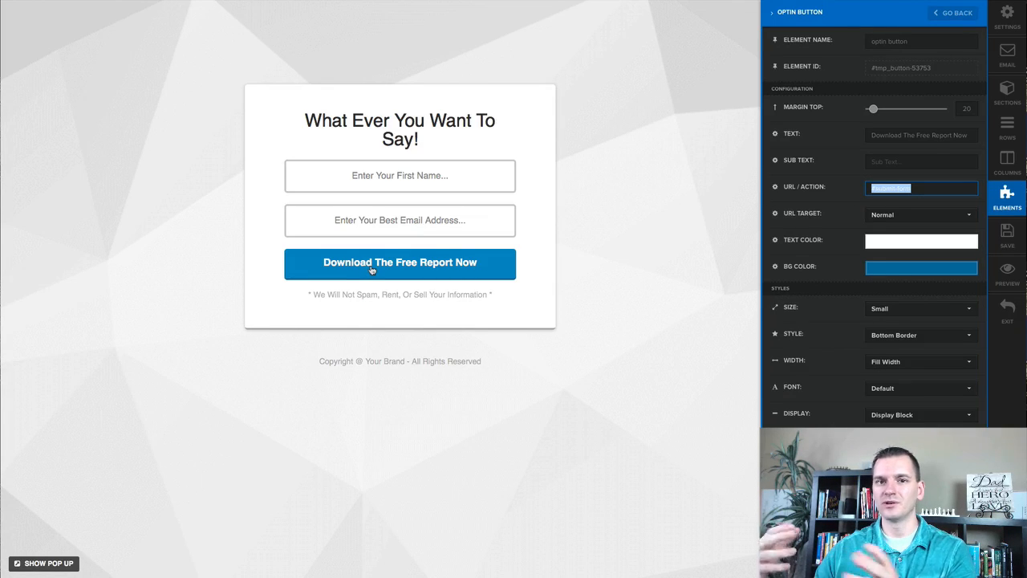
left_click(932, 189)
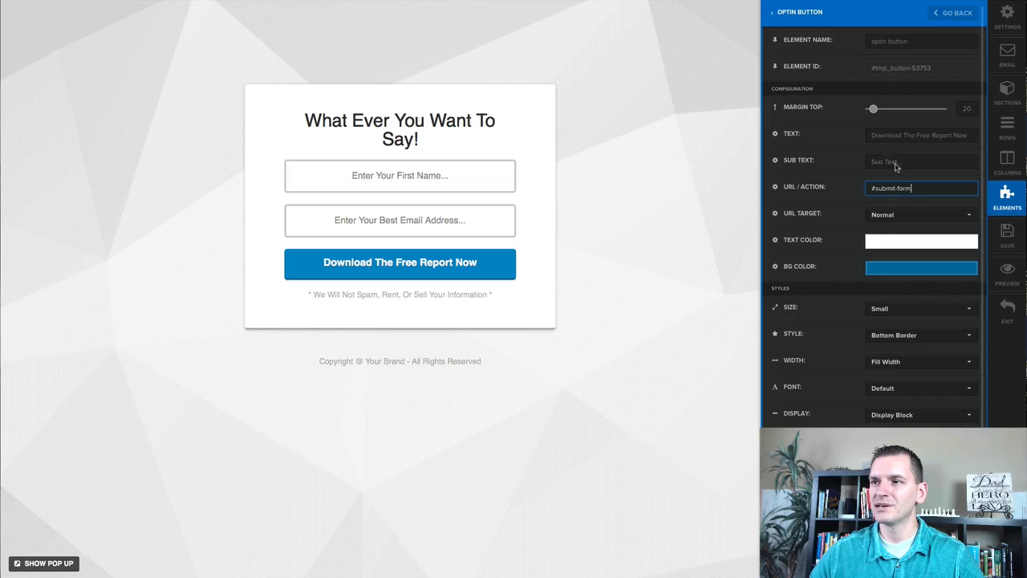
scroll(839, 315, "down", 5)
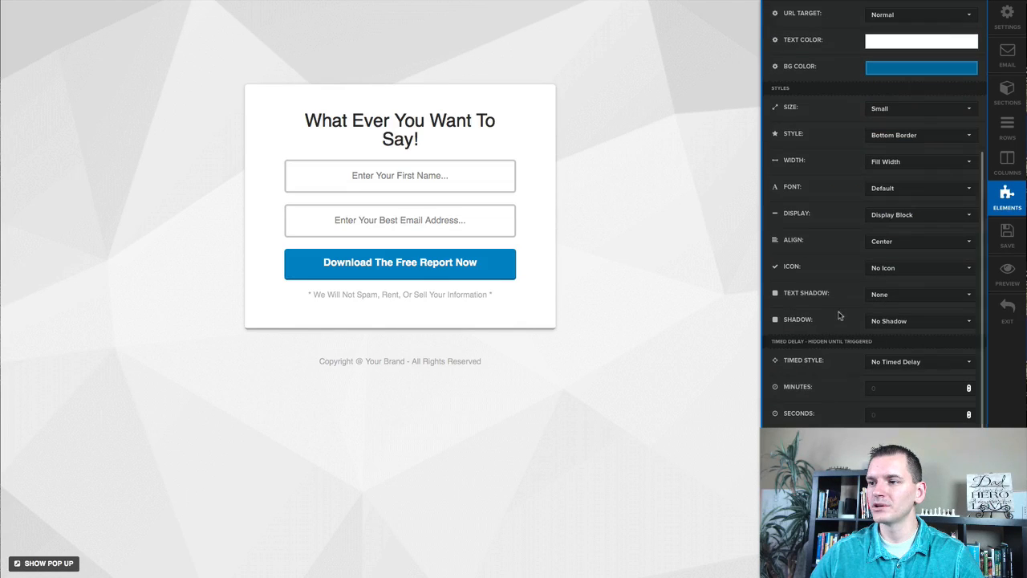
scroll(807, 314, "up", 5)
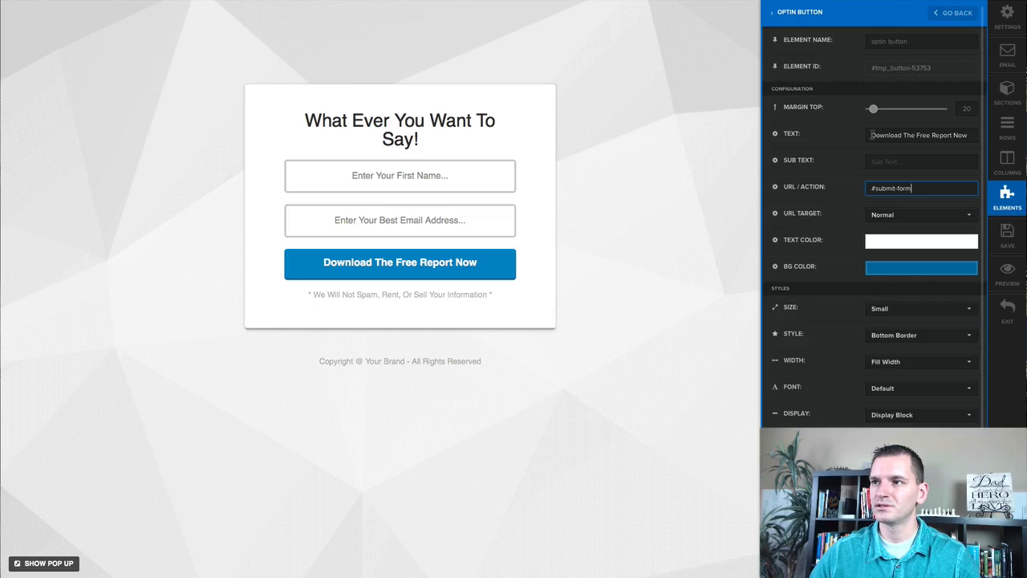
Step: Change the optin button's text to "What you want your button to say!" and review its color and style settings
left_click_drag(871, 135, 985, 137)
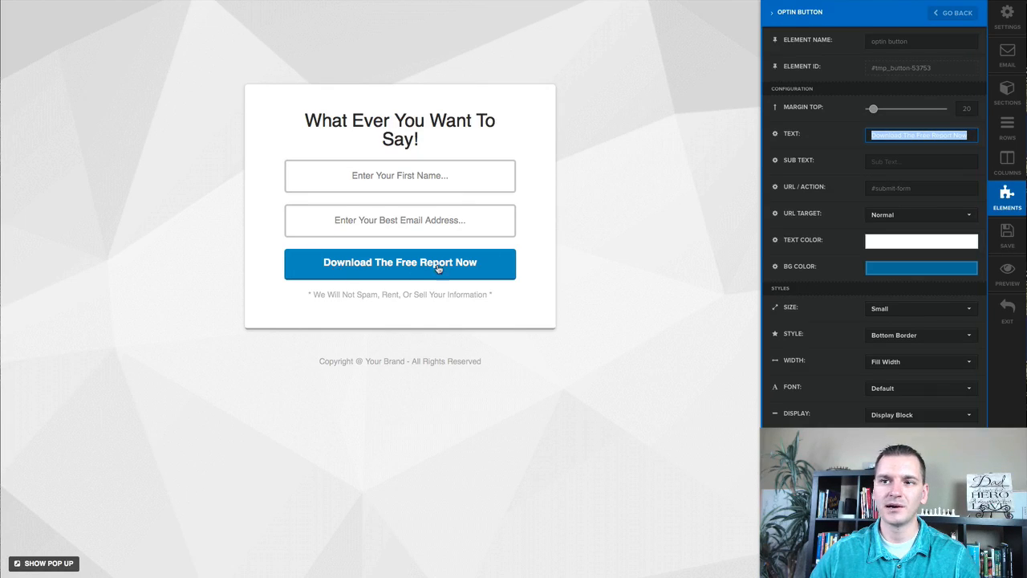
scroll(823, 300, "down", 5)
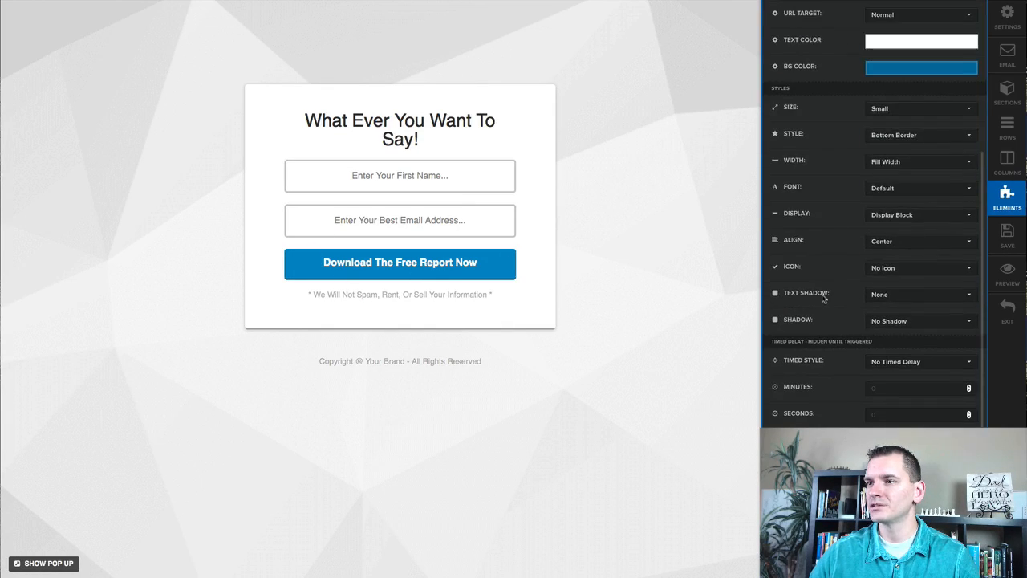
scroll(829, 165, "up", 5)
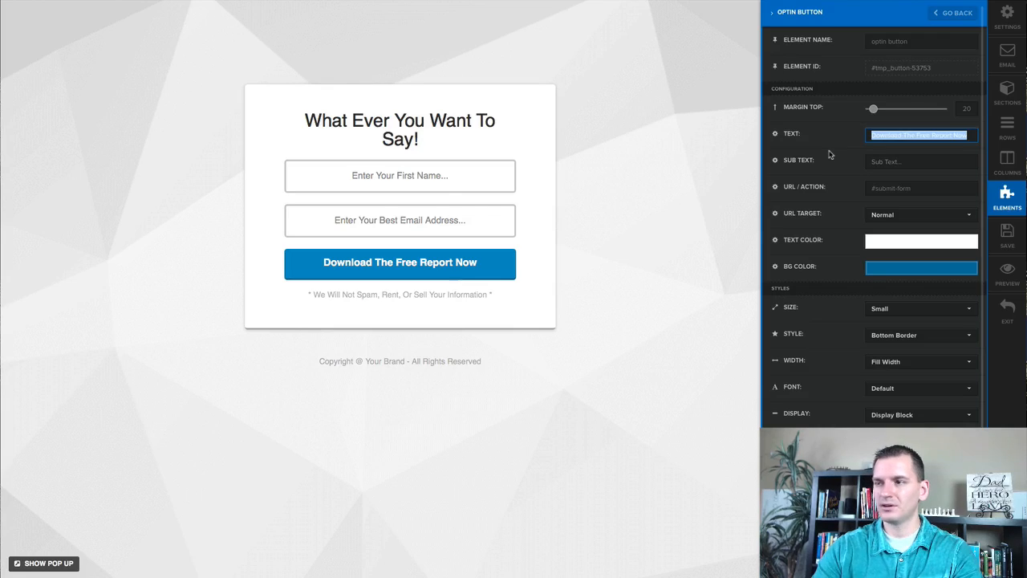
type("What you want yo")
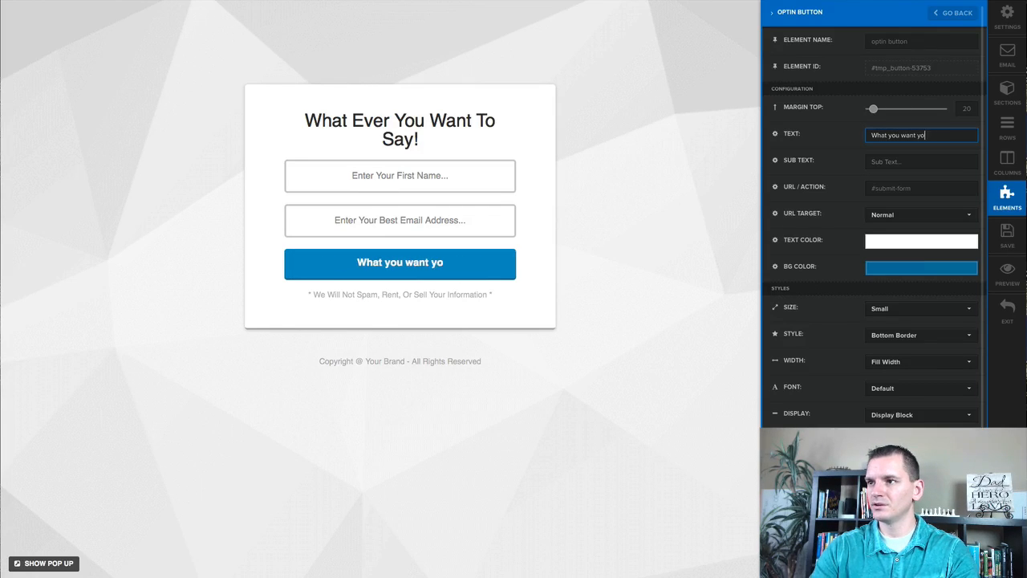
type("ur button to sa")
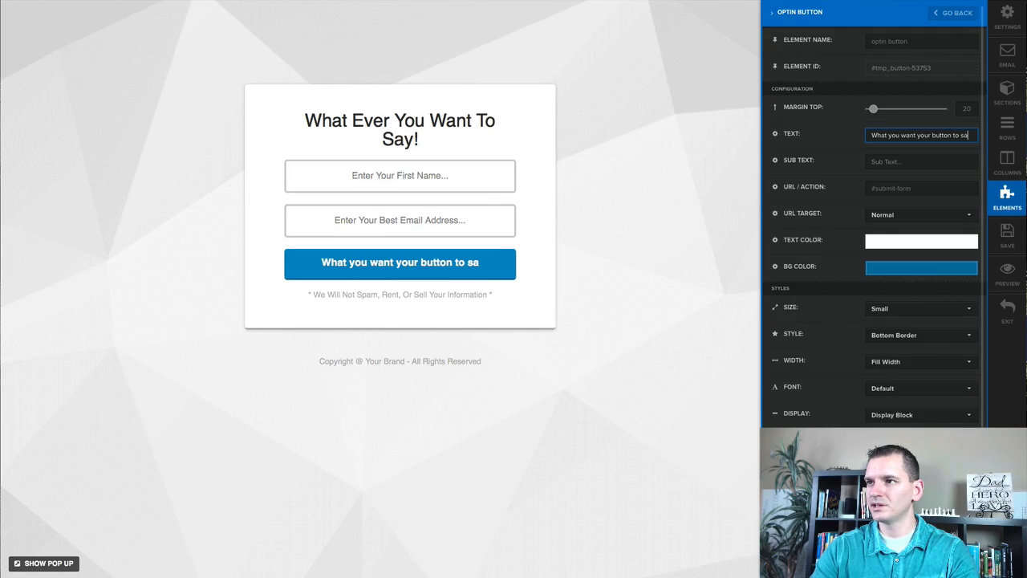
type("y!")
scroll(834, 362, "down", 3)
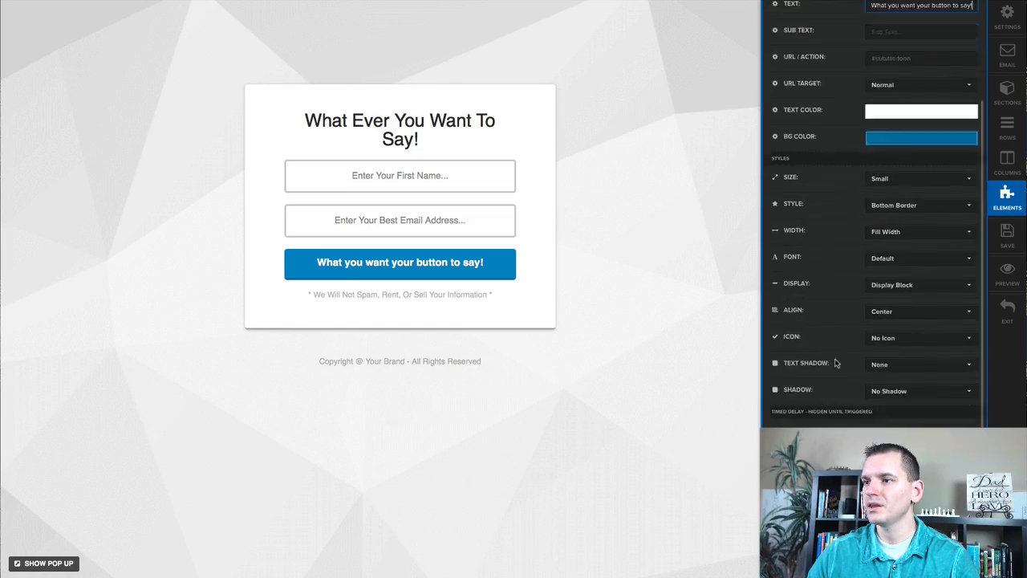
scroll(834, 363, "down", 2)
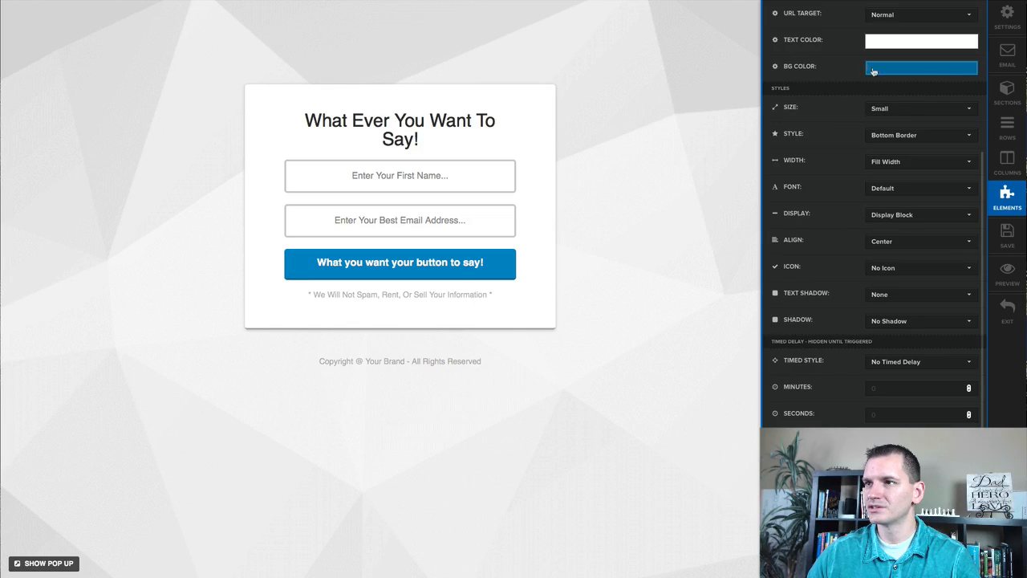
scroll(835, 112, "up", 1)
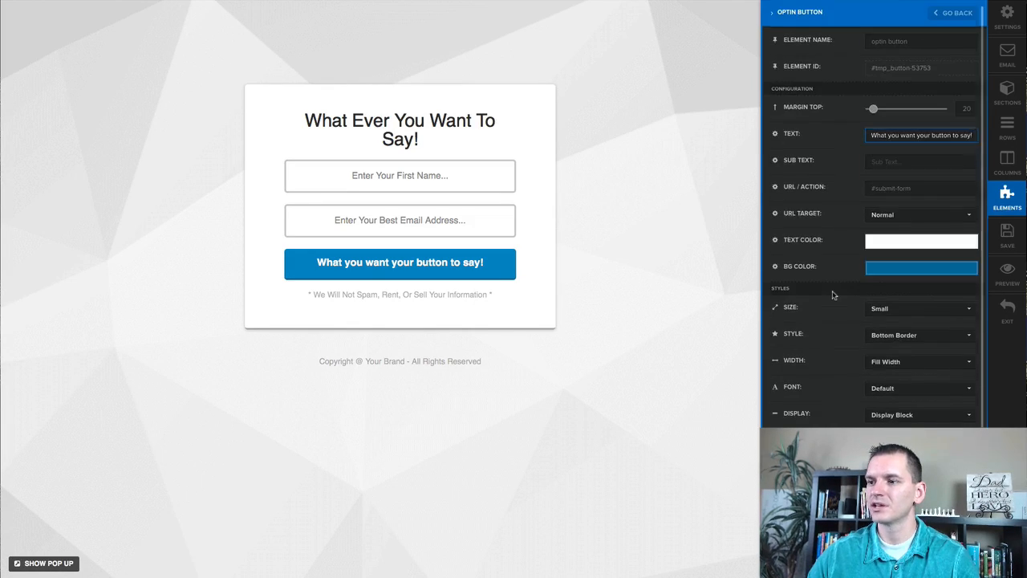
scroll(835, 290, "up", 3)
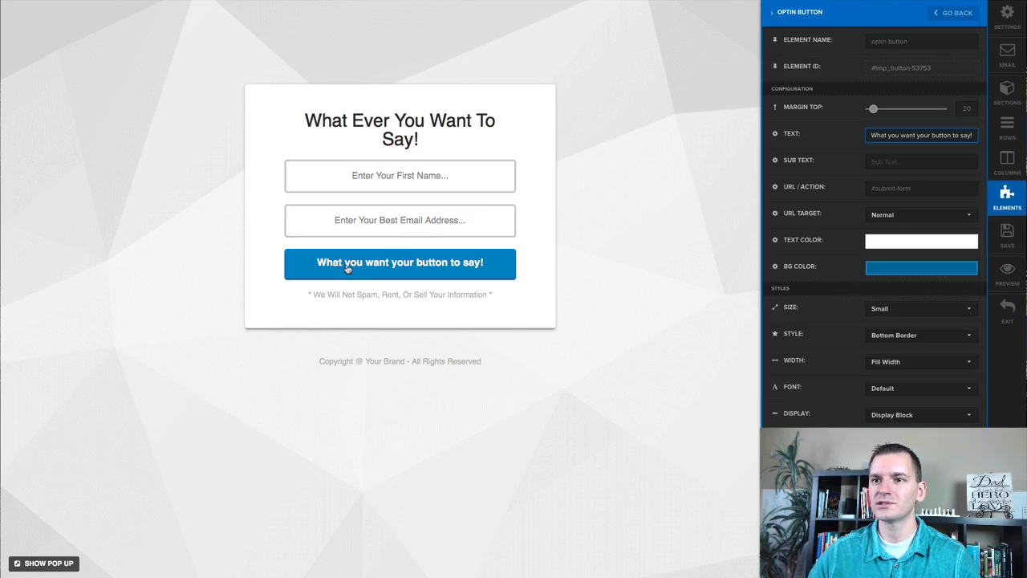
Step: Close the button settings, view the column blocks that can be added to the optin box, and cancel adding one
left_click(133, 265)
left_click(493, 303)
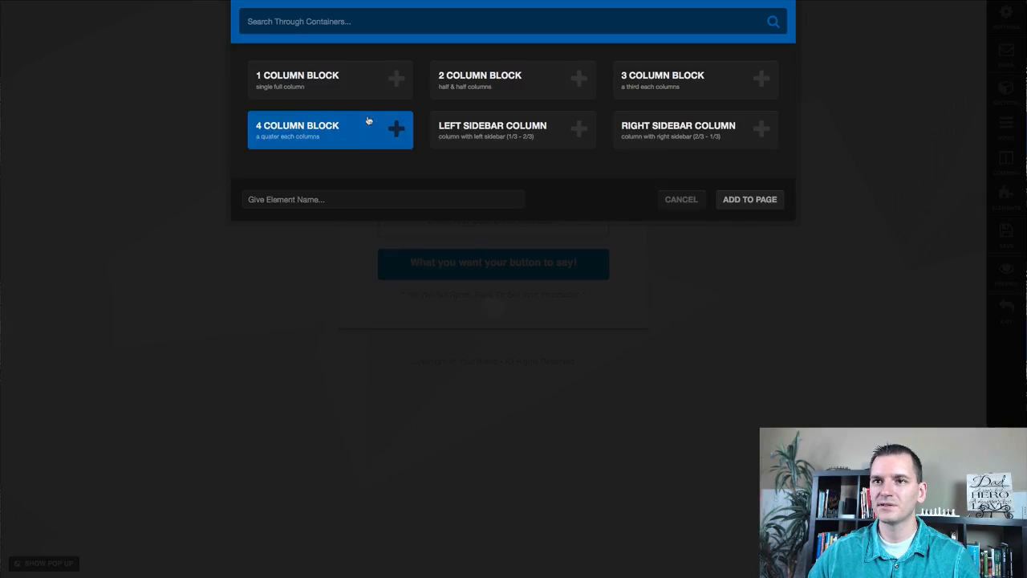
left_click(682, 198)
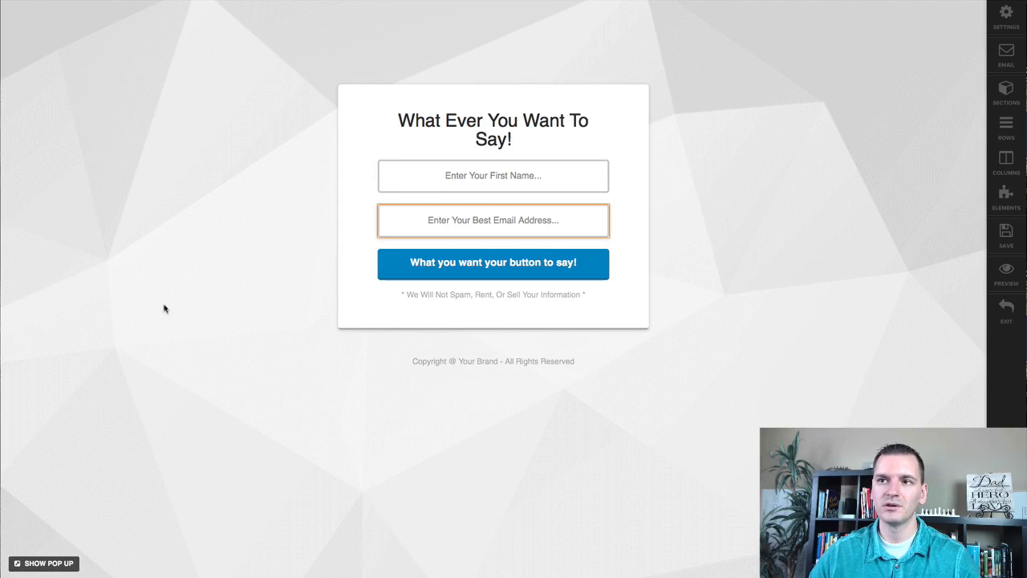
Step: View the page's empty pop-up and close it without adding a row
left_click(42, 563)
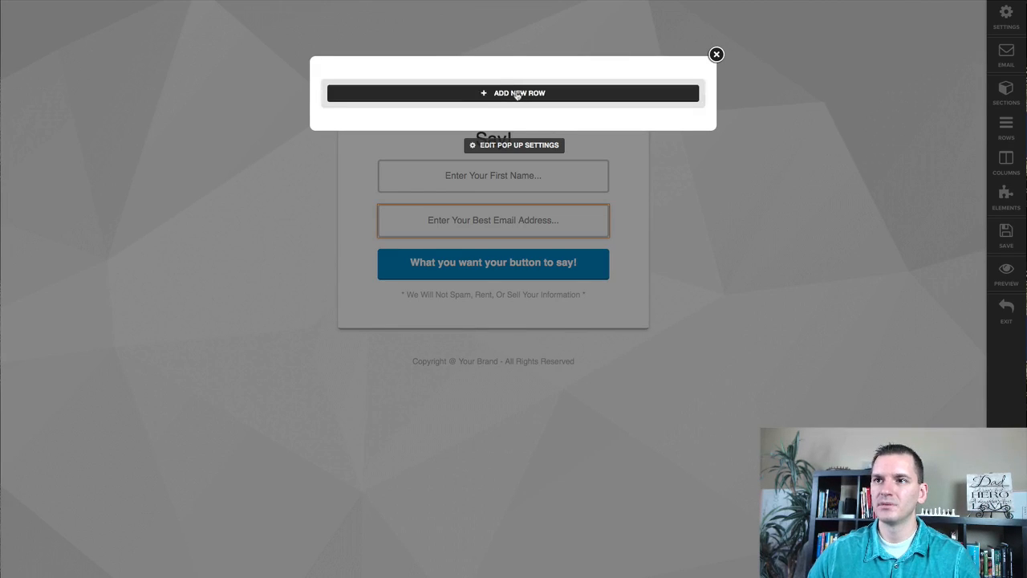
left_click(716, 55)
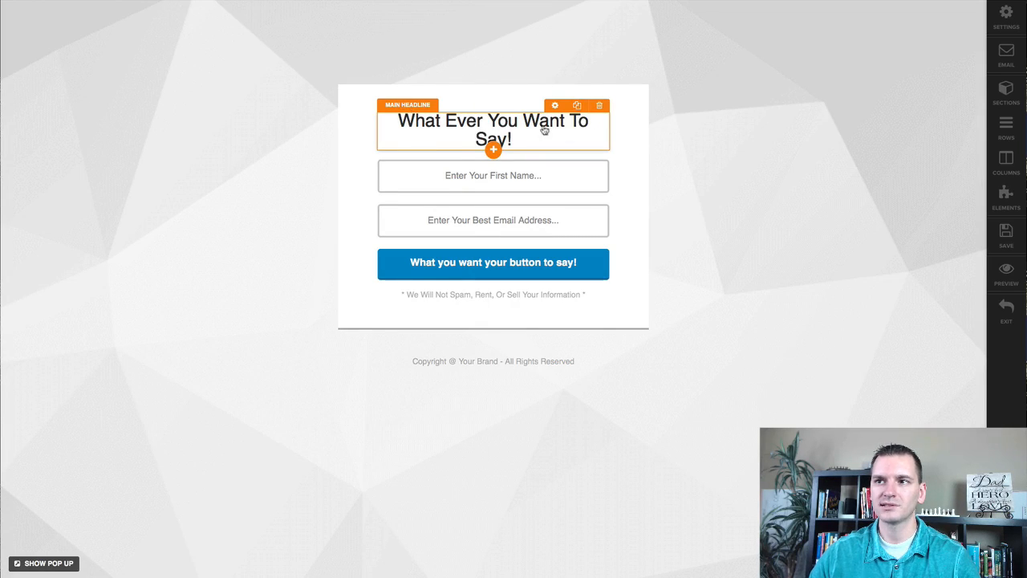
Step: Add a video element directly below the main headline and set its top margin to 19
left_click(492, 150)
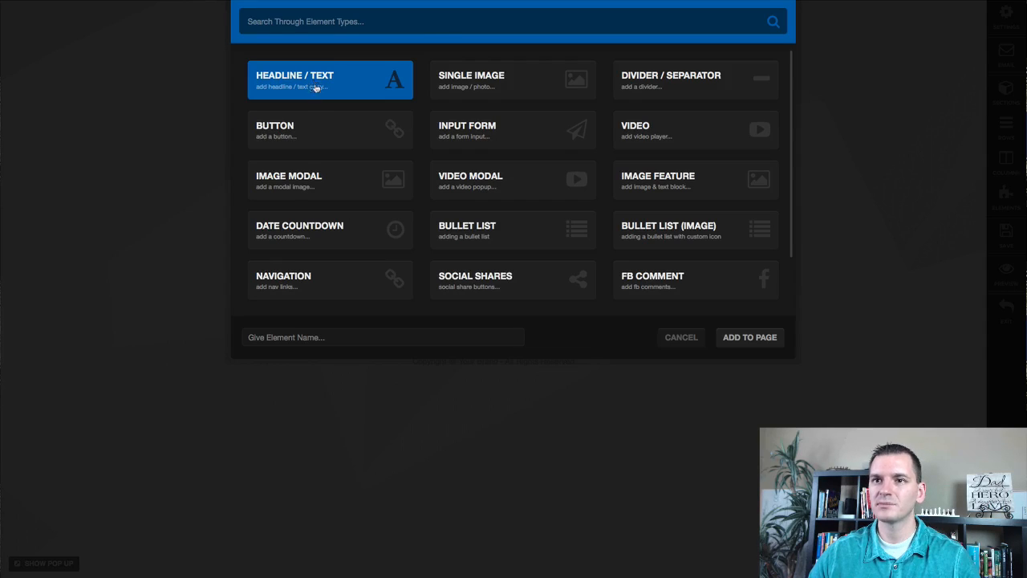
left_click(677, 150)
left_click(747, 337)
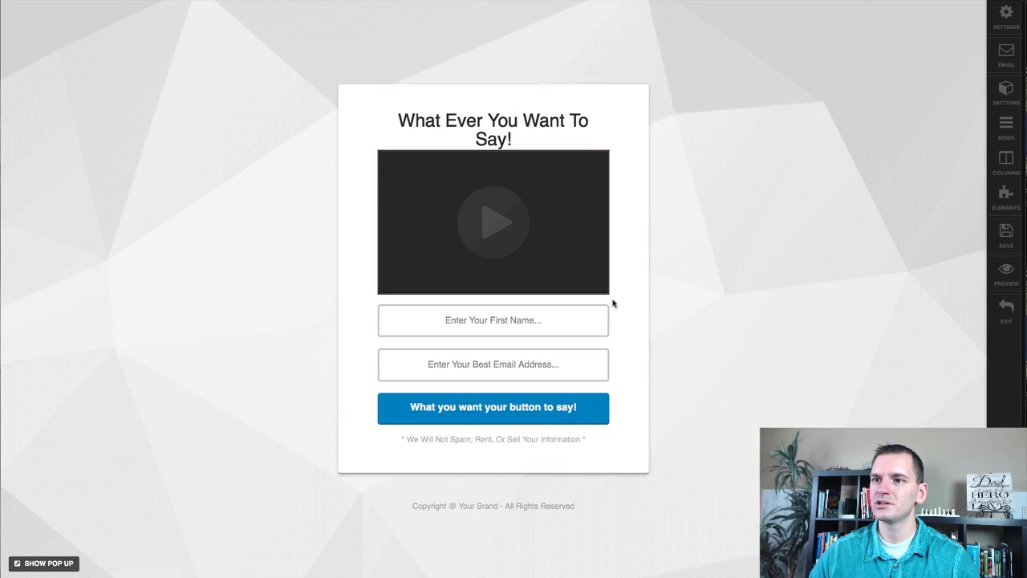
left_click(482, 201)
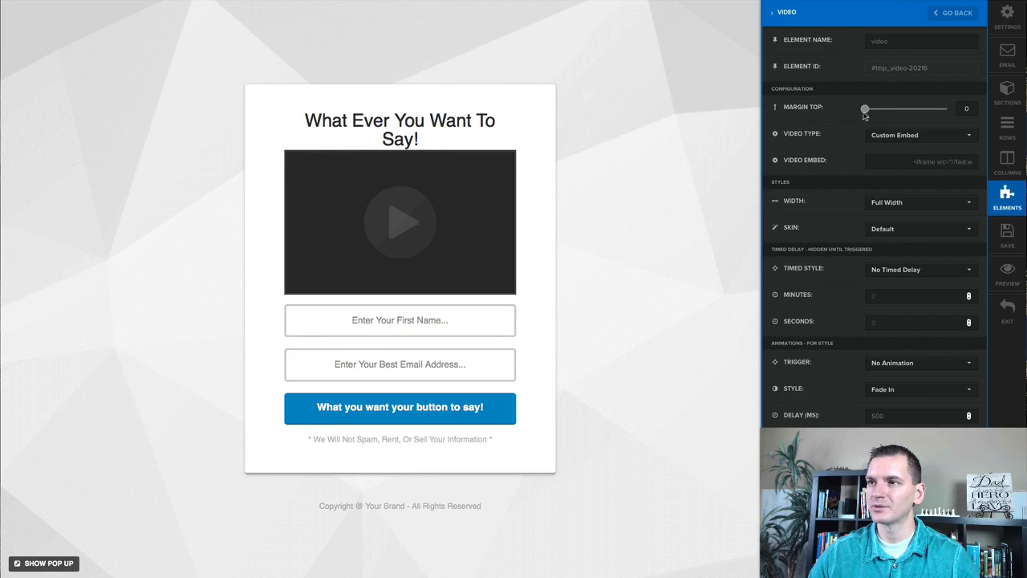
left_click_drag(864, 110, 875, 112)
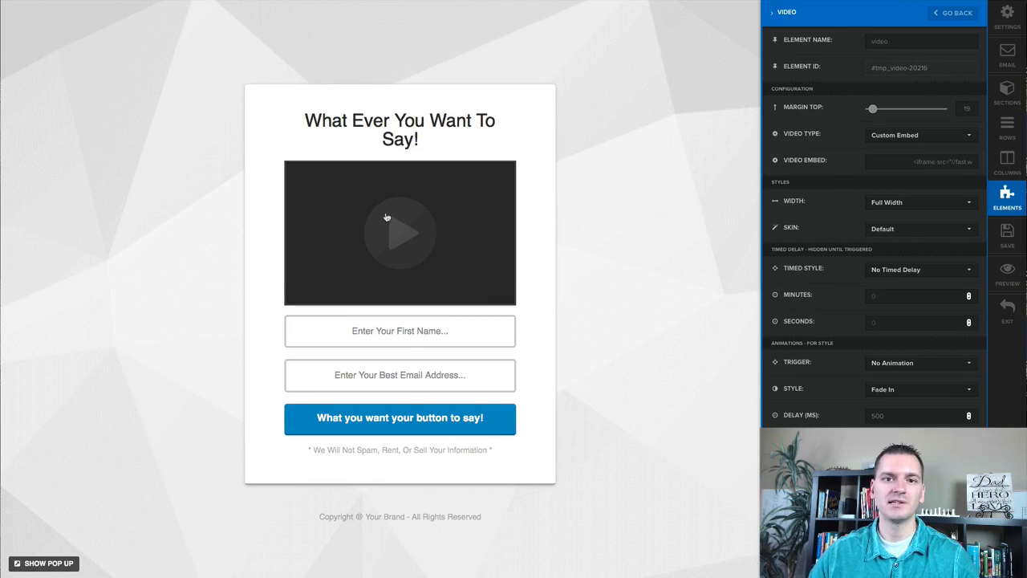
Step: Try the video types YouTube, Vimeo, Wistia, EasyVideoSuite and Custom Embed to compare the URL or embed settings each one offers
left_click(909, 138)
left_click(887, 152)
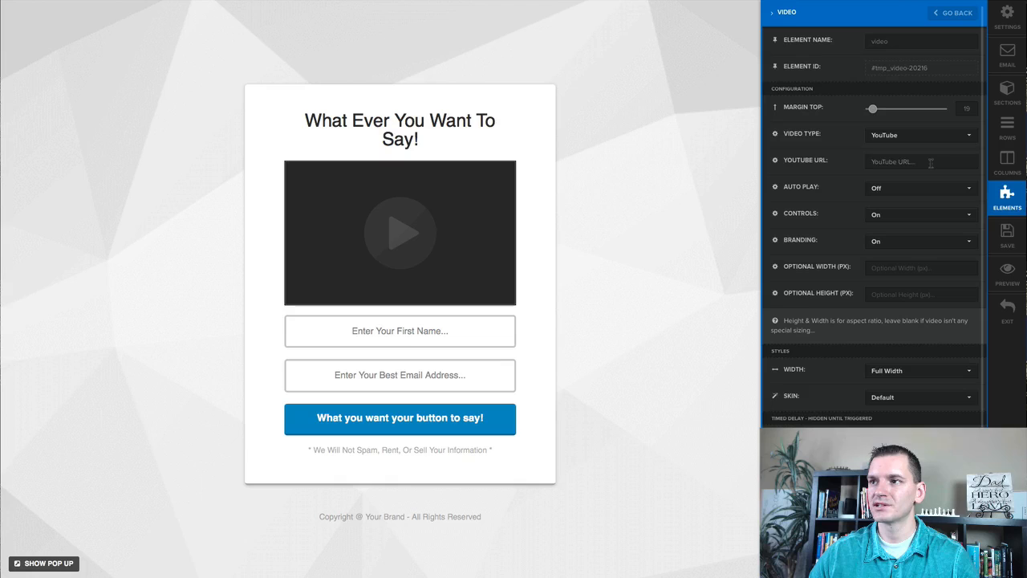
left_click(931, 162)
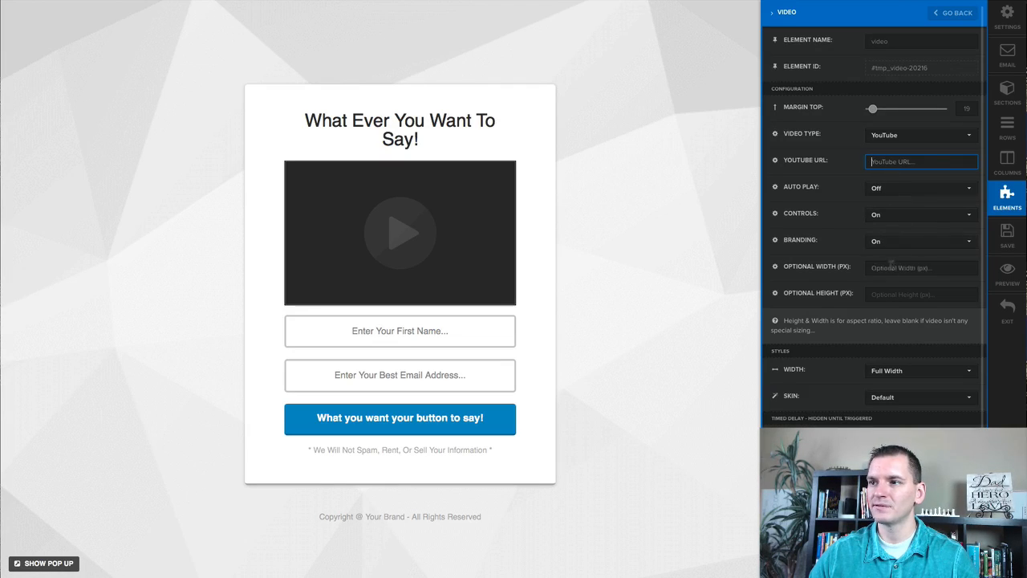
left_click(887, 140)
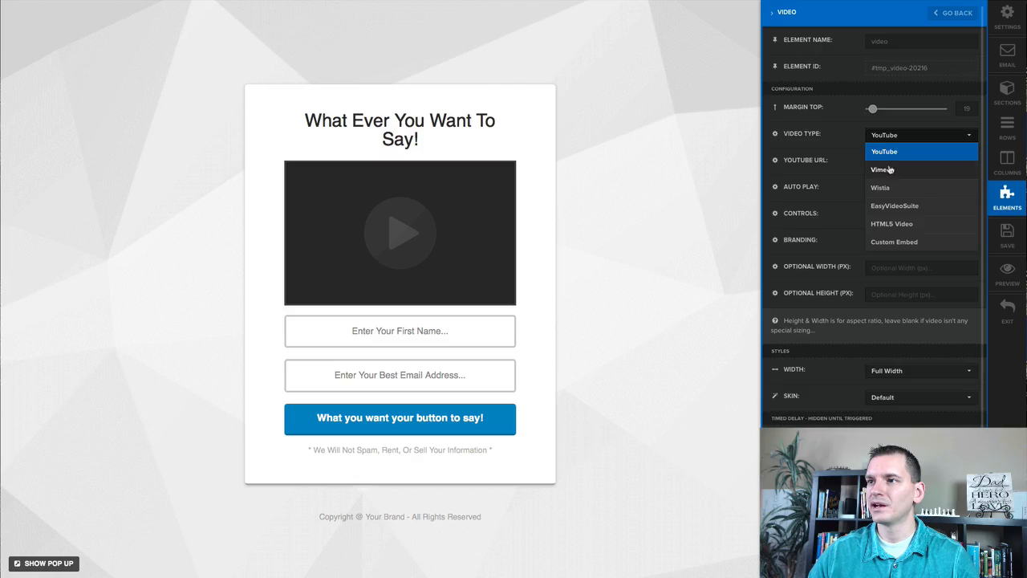
left_click(887, 169)
left_click(885, 136)
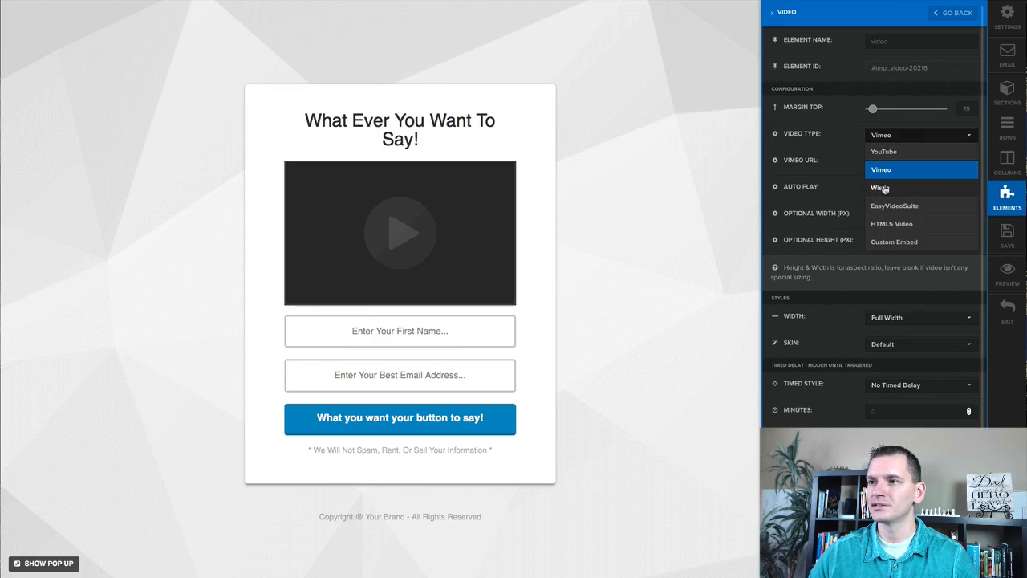
left_click(883, 188)
left_click(877, 161)
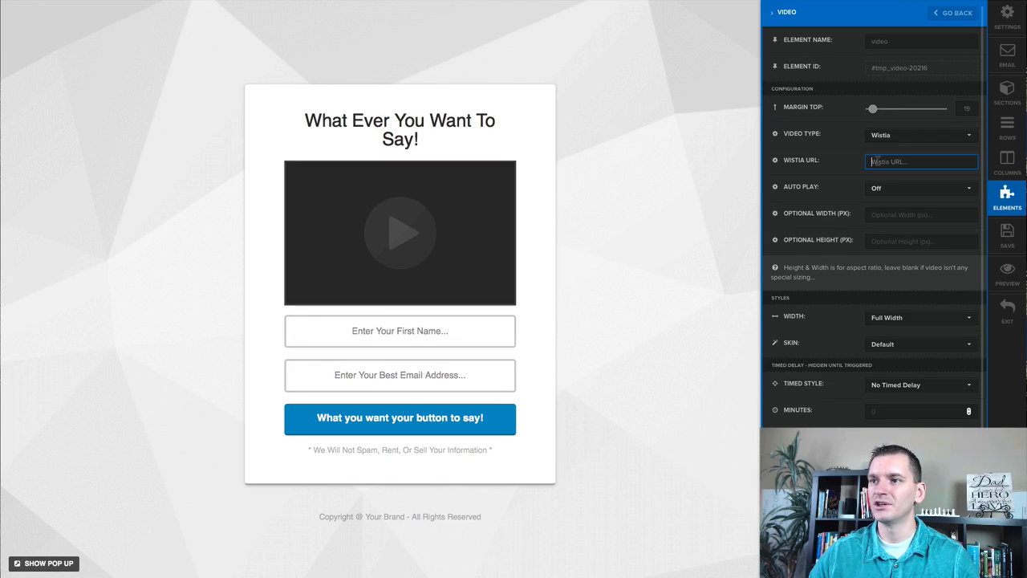
left_click(898, 136)
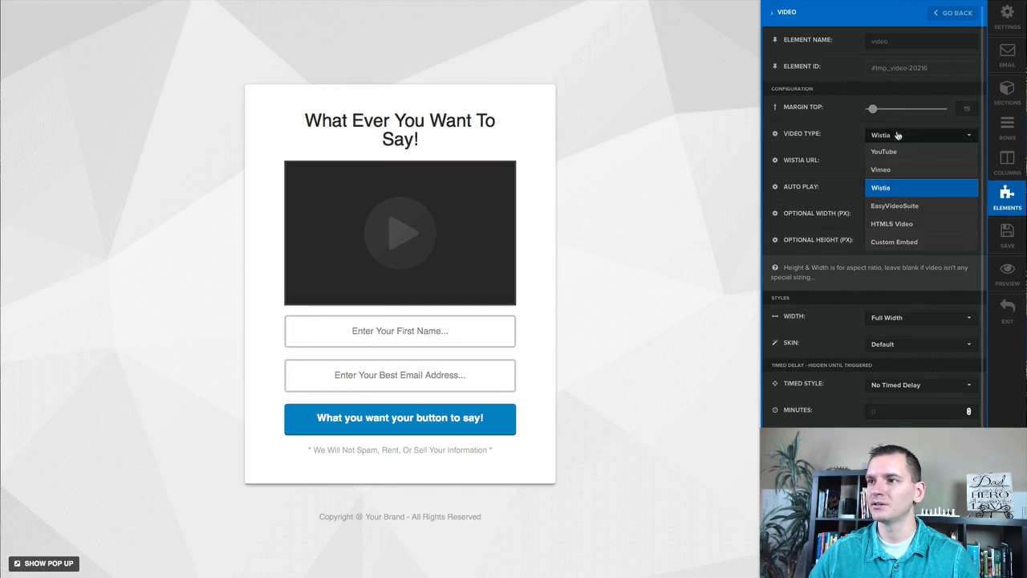
left_click(889, 202)
left_click(878, 135)
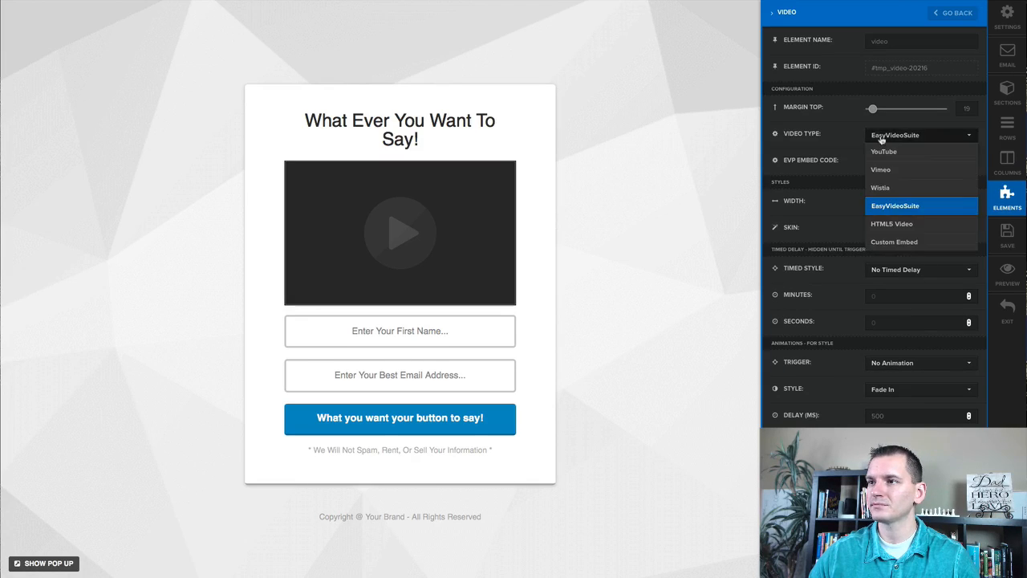
left_click(878, 135)
left_click(884, 137)
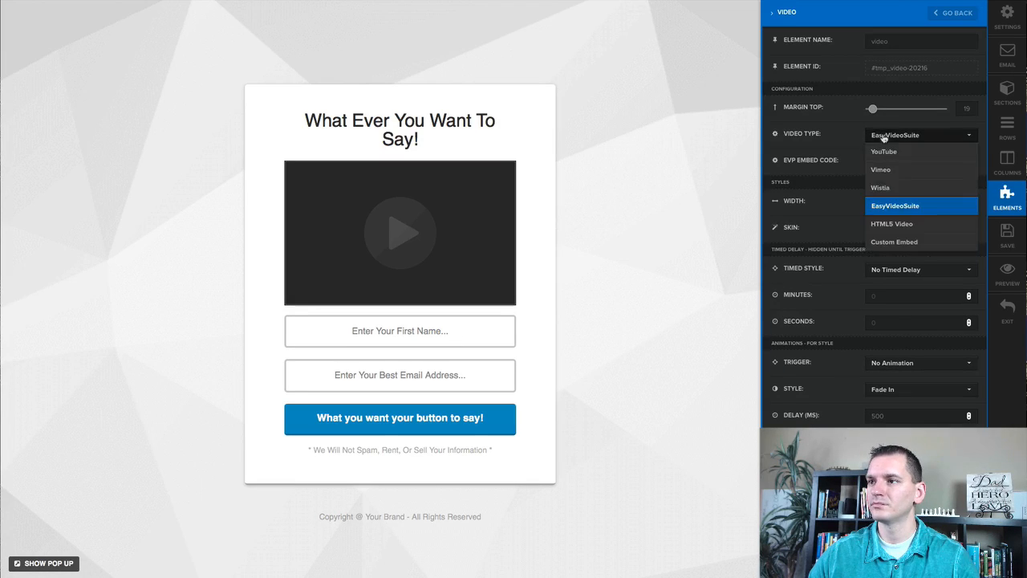
left_click(889, 241)
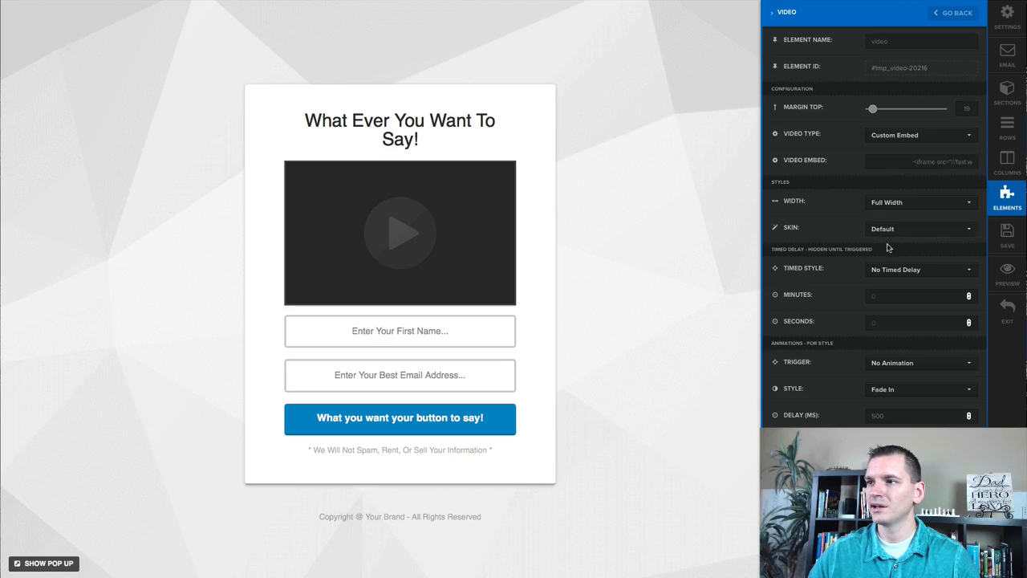
triple_click(905, 161)
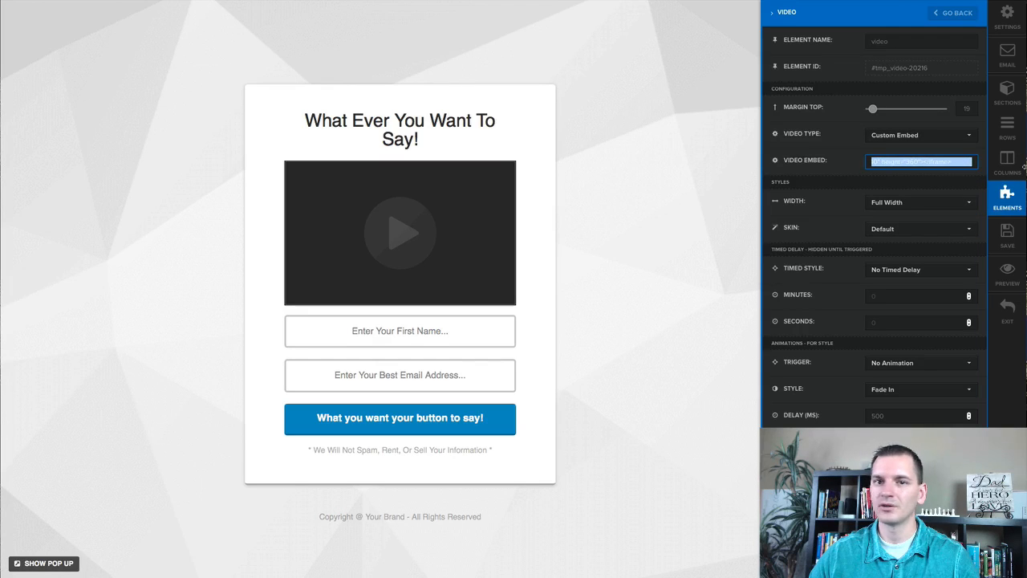
Step: Set the video type to YouTube and paste in the URL of the YouTube video "Rich Froning Snatches 305 lb. at the CrossFit Invitational"
left_click(882, 134)
left_click(879, 148)
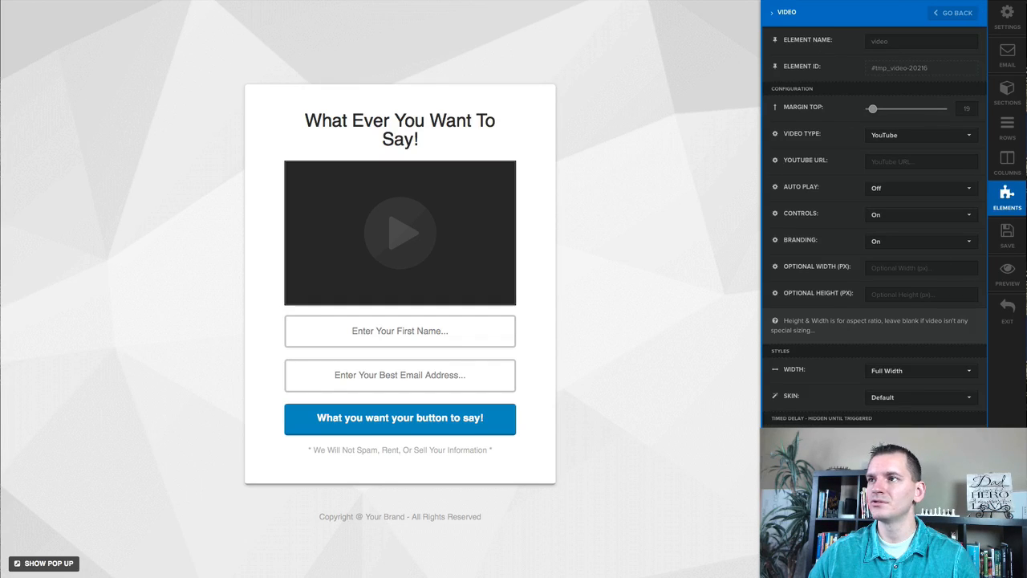
key("super+t")
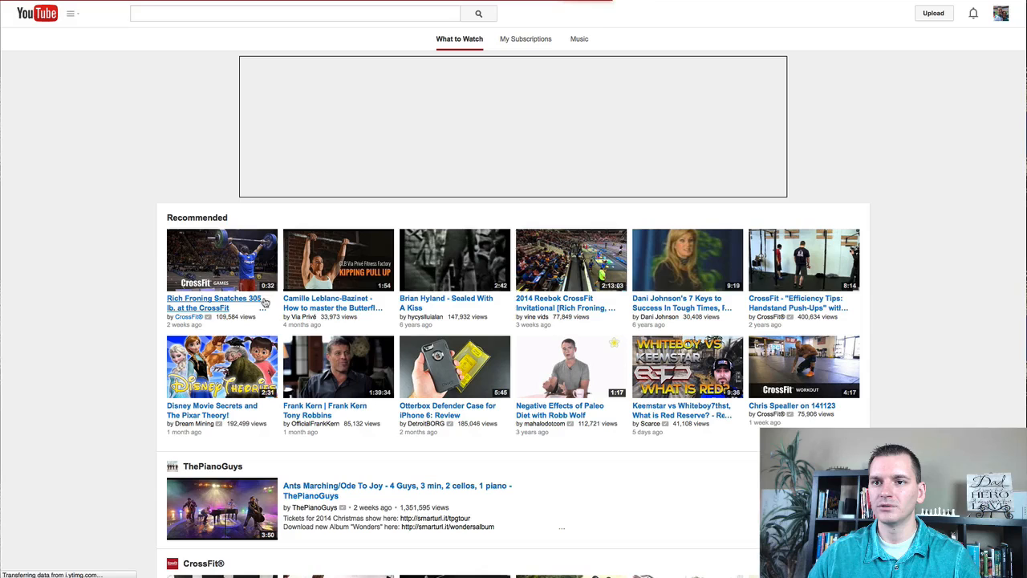
left_click(197, 303)
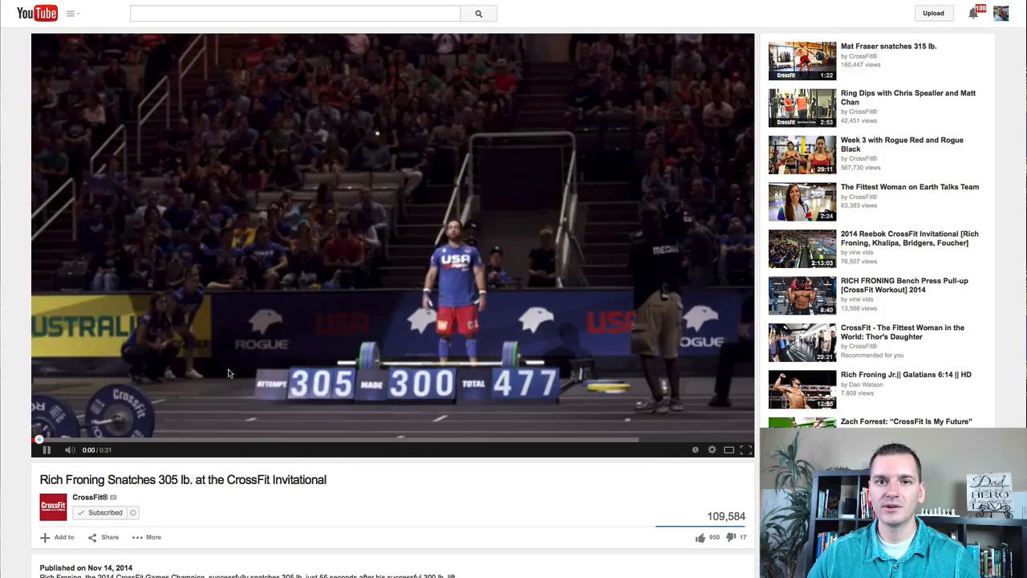
left_click(46, 450)
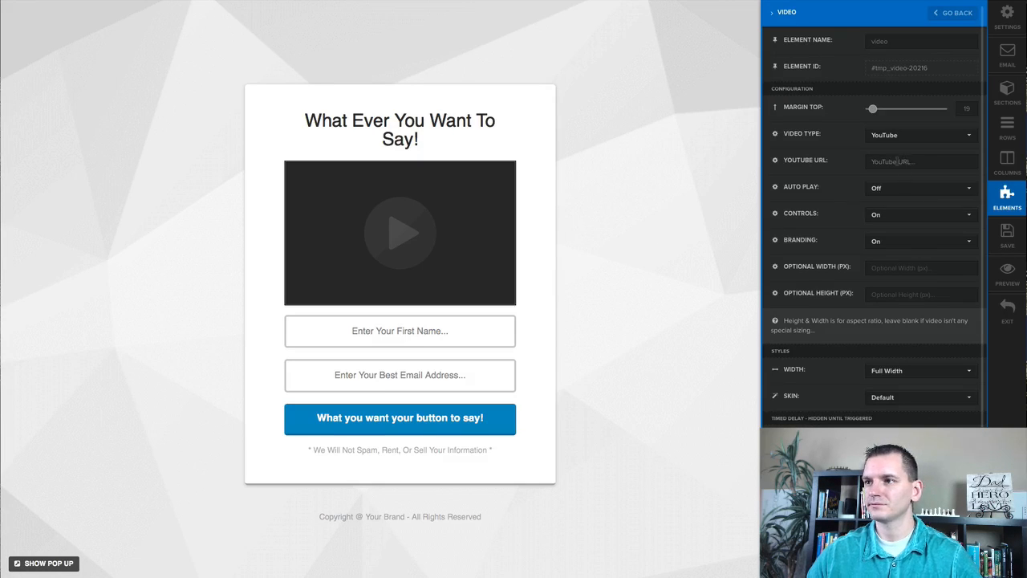
left_click(896, 161)
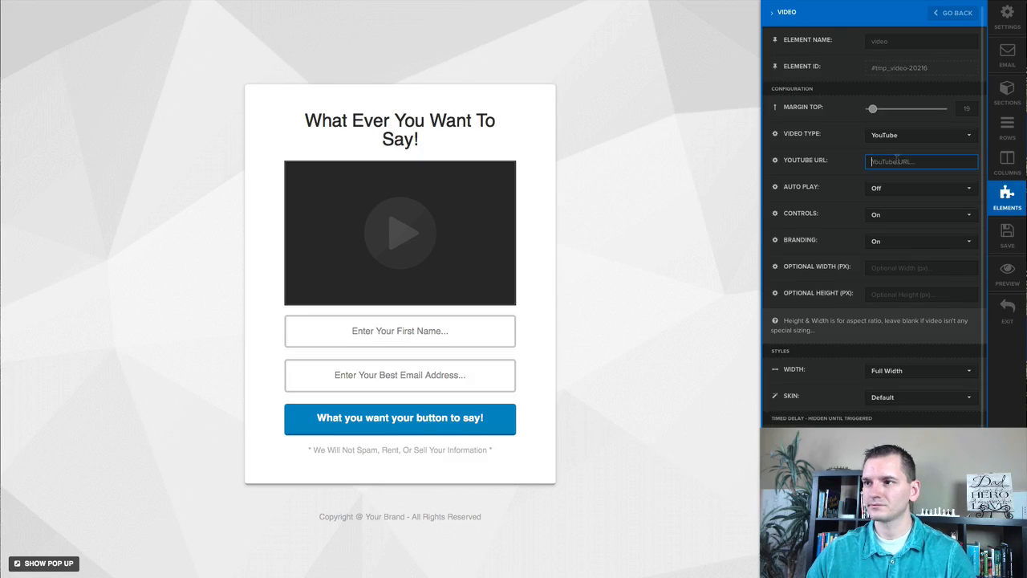
key("ctrl+v")
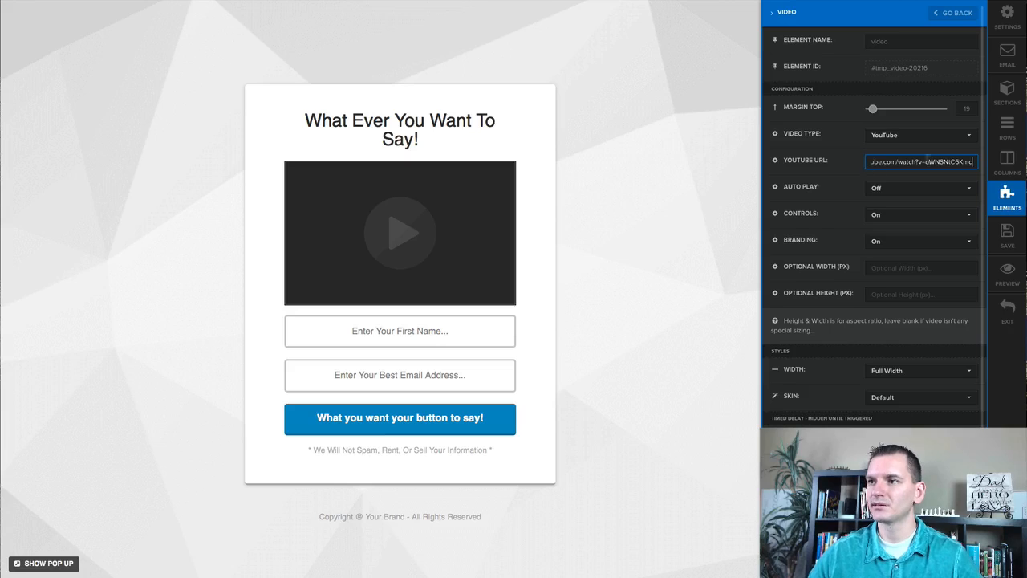
Step: Set the video's Auto Play to On and its Controls and Branding to Off, and close the settings
left_click(897, 191)
left_click(877, 224)
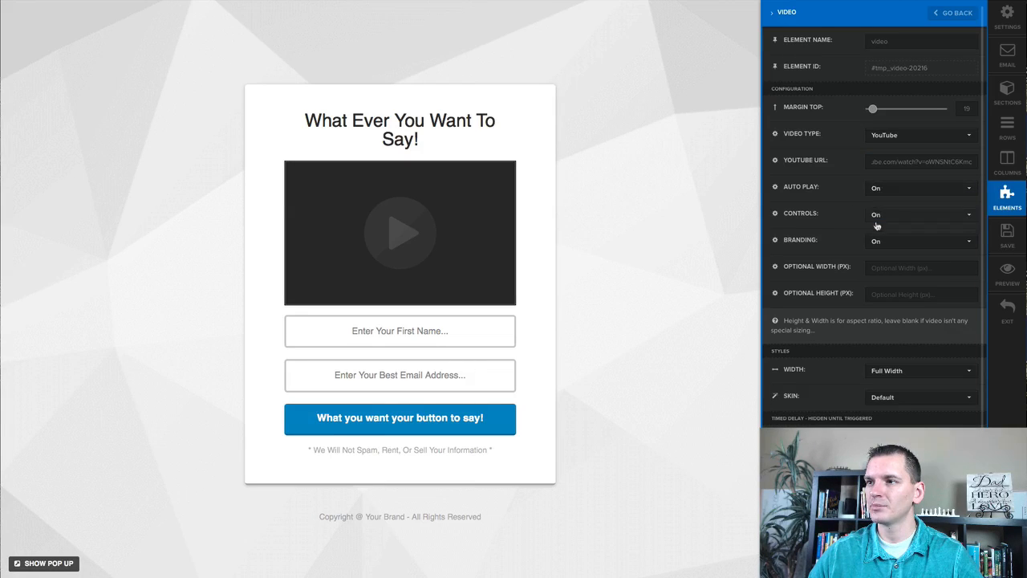
left_click(888, 215)
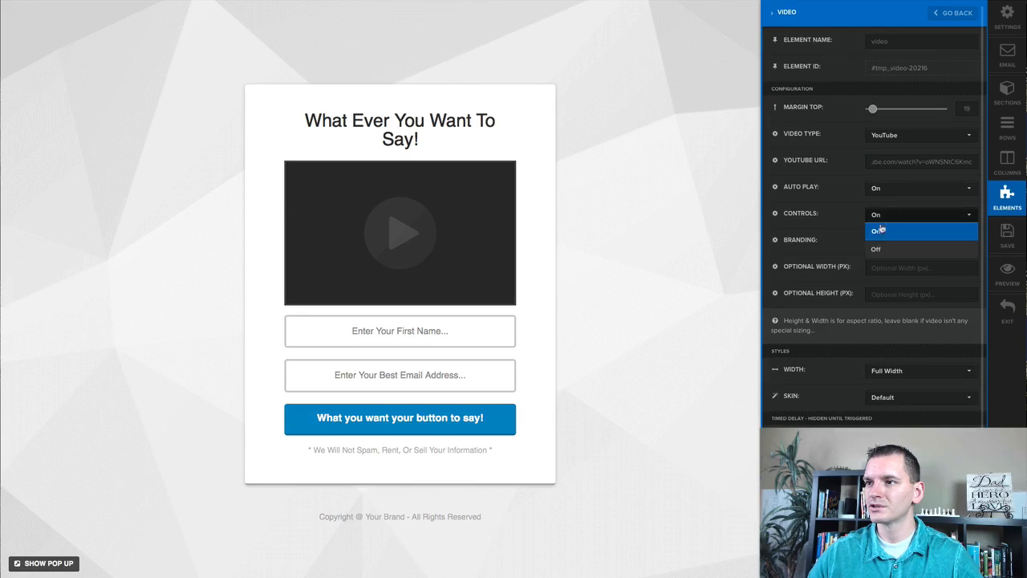
left_click(875, 249)
left_click(890, 245)
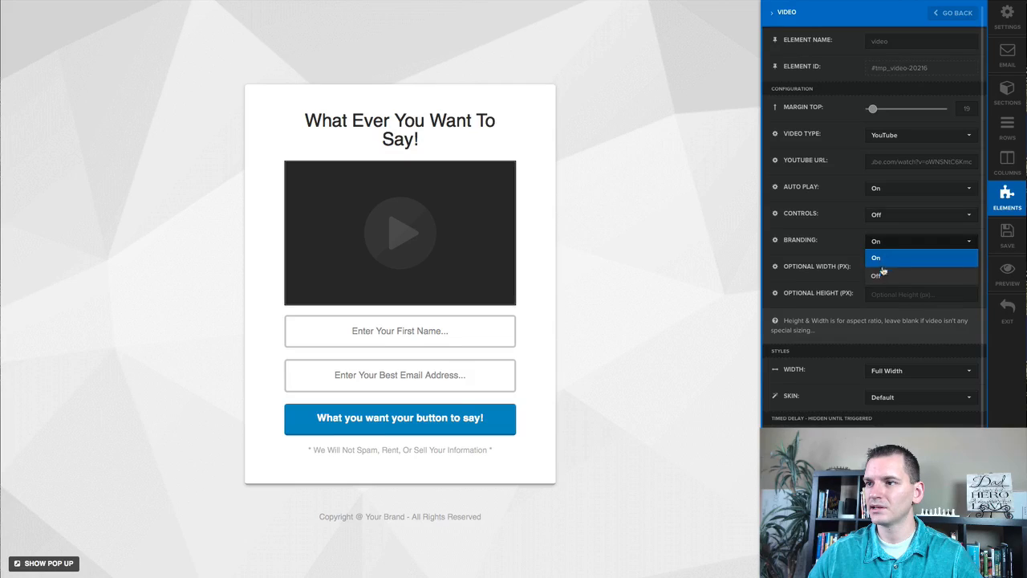
left_click(880, 271)
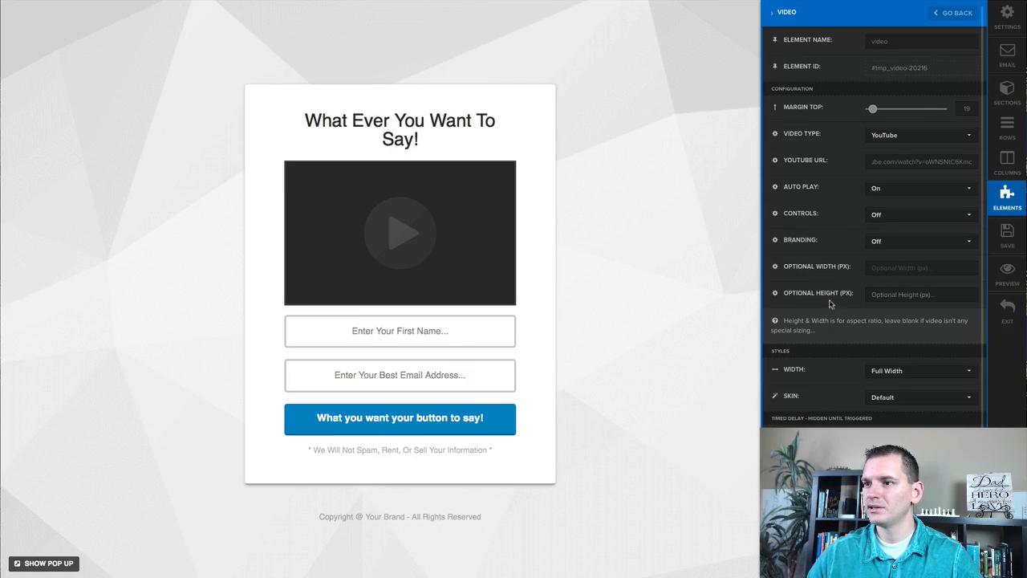
left_click(948, 13)
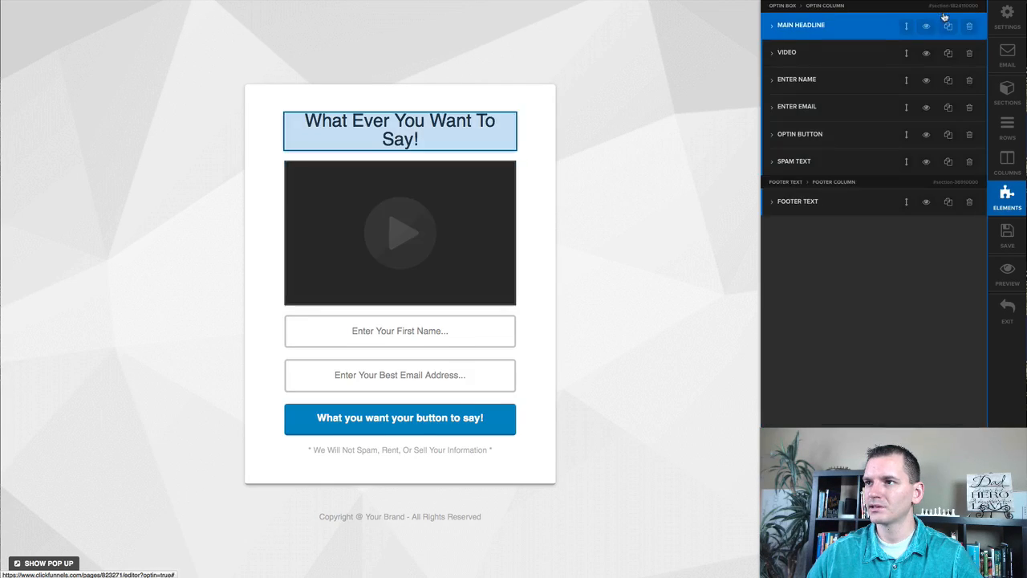
left_click(178, 212)
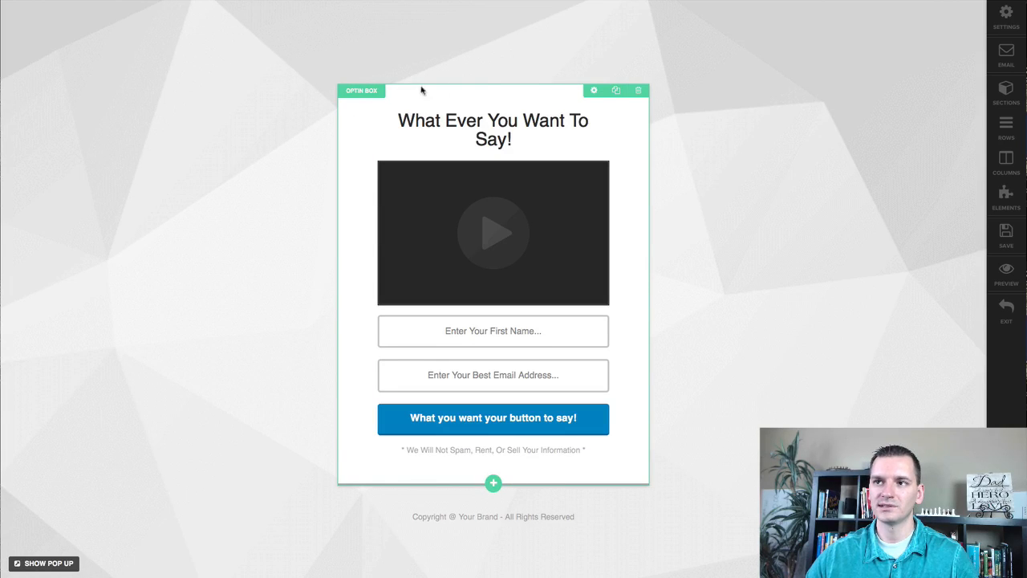
Step: Add a new section below the optin box with left/right padding of 56 and a top margin of 30
left_click(493, 482)
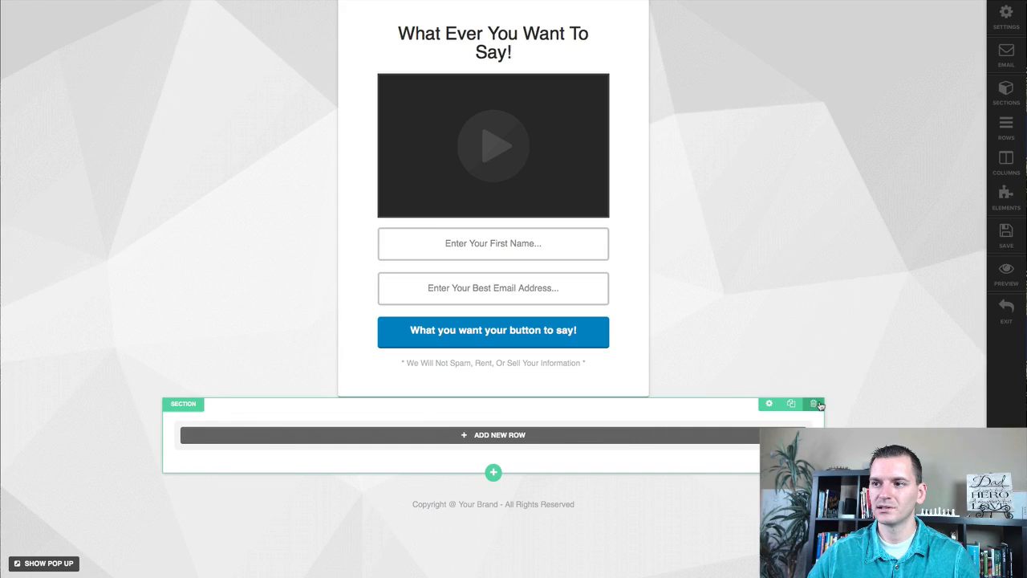
left_click(767, 404)
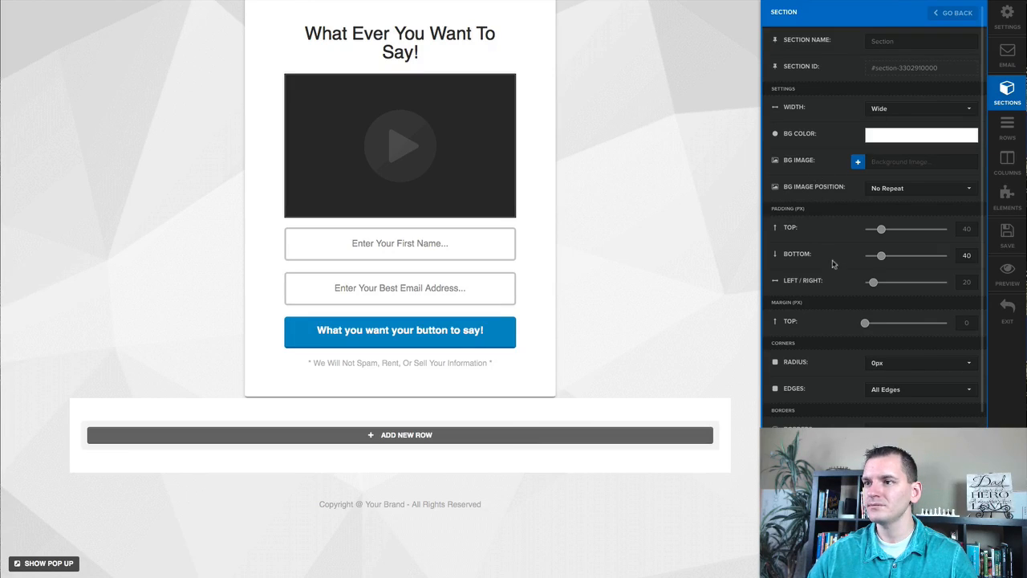
mouse_move(874, 284)
left_mouse_down()
mouse_move(915, 285)
mouse_move(887, 283)
left_mouse_up()
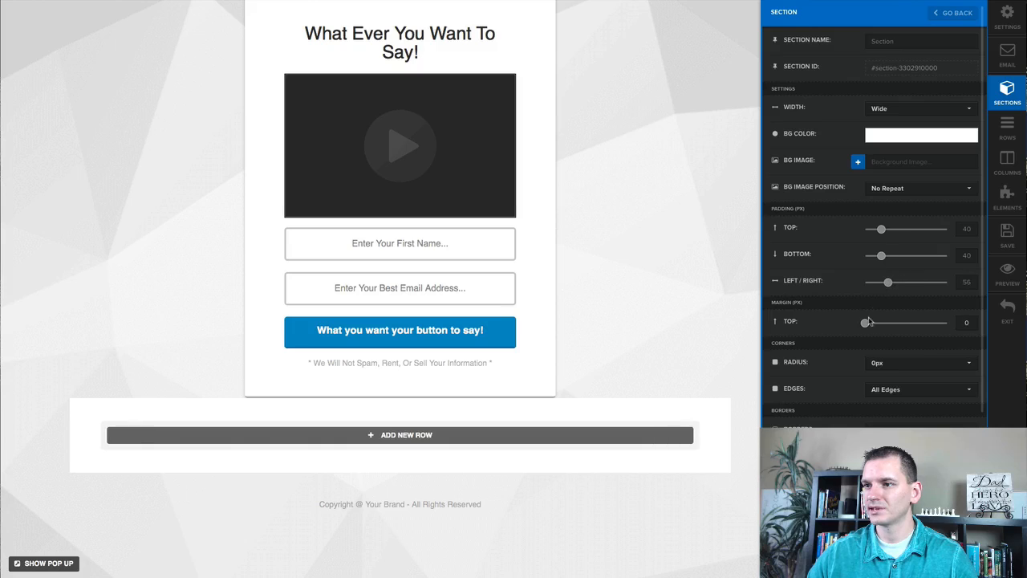
mouse_move(873, 327)
left_mouse_down()
mouse_move(897, 326)
mouse_move(877, 326)
left_mouse_up()
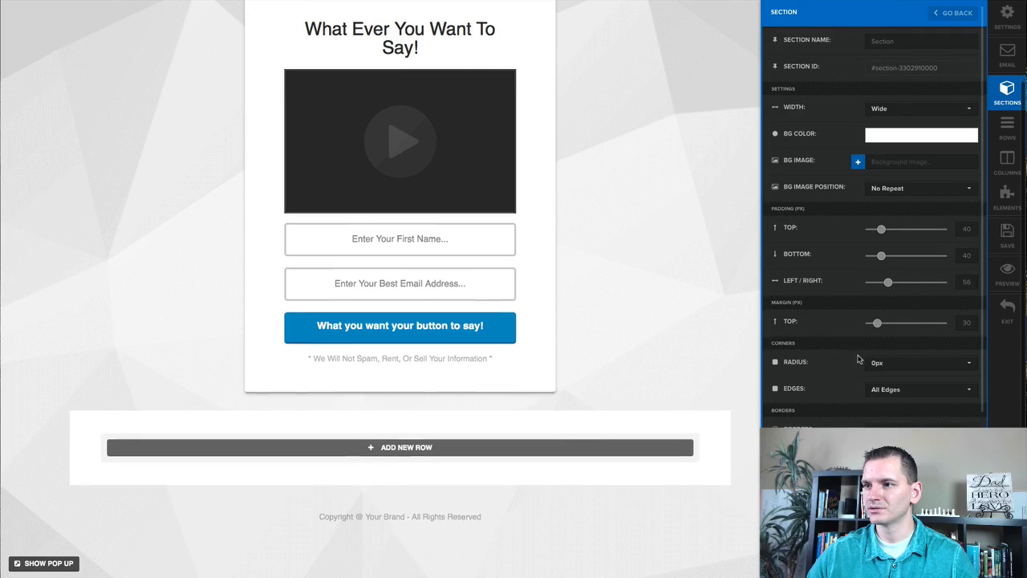
Step: Set the new section's corner radius to 10px and its border size to 2px
scroll(894, 295, "down", 2)
left_click(894, 202)
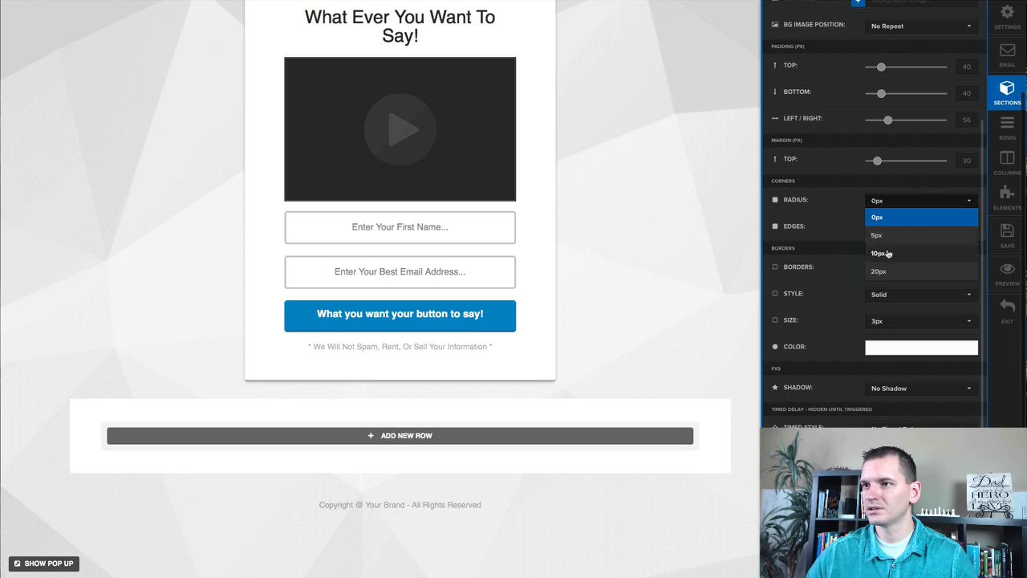
left_click(887, 251)
scroll(906, 278, "down", 1)
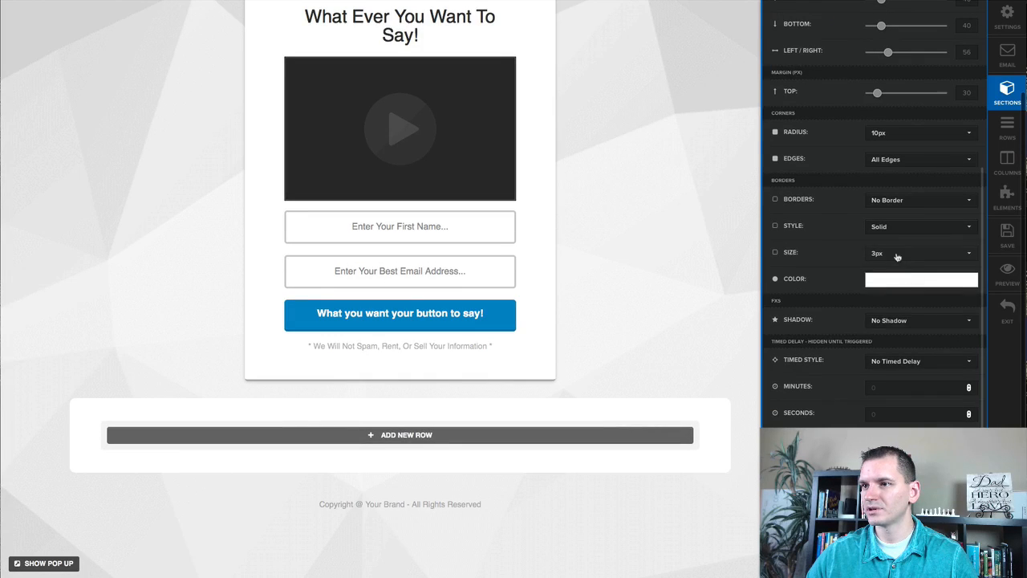
left_click(896, 255)
left_click(891, 287)
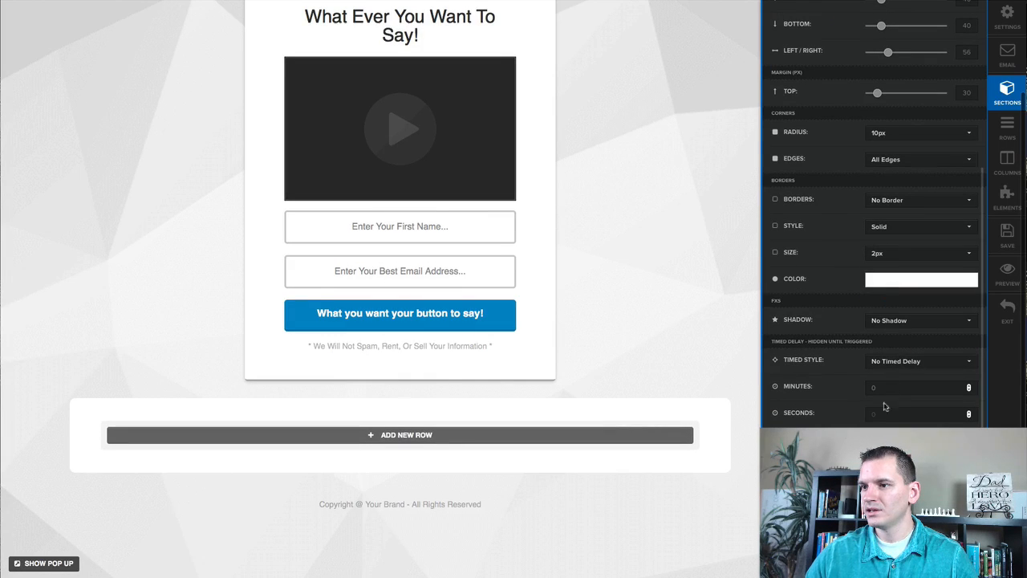
Step: Set the new section's bottom padding to 77 and return to the list of sections
scroll(853, 392, "up", 4)
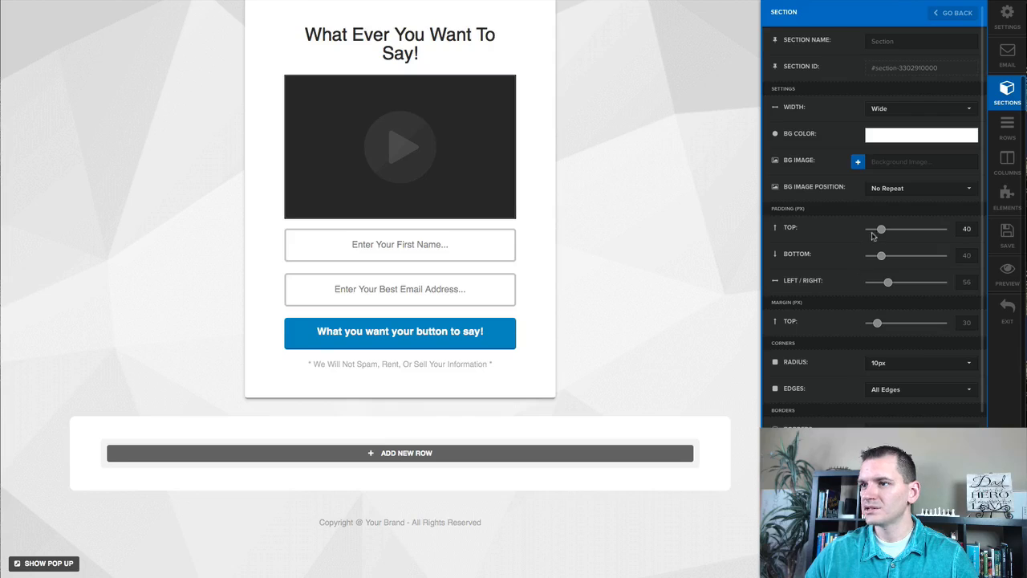
left_click_drag(880, 258, 896, 257)
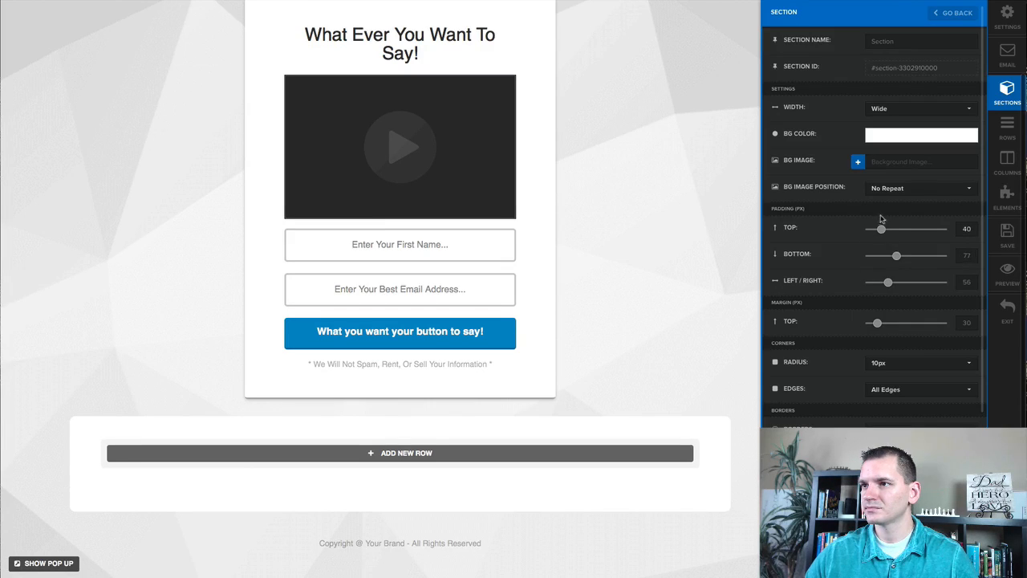
scroll(877, 291, "down", 2)
scroll(877, 291, "up", 3)
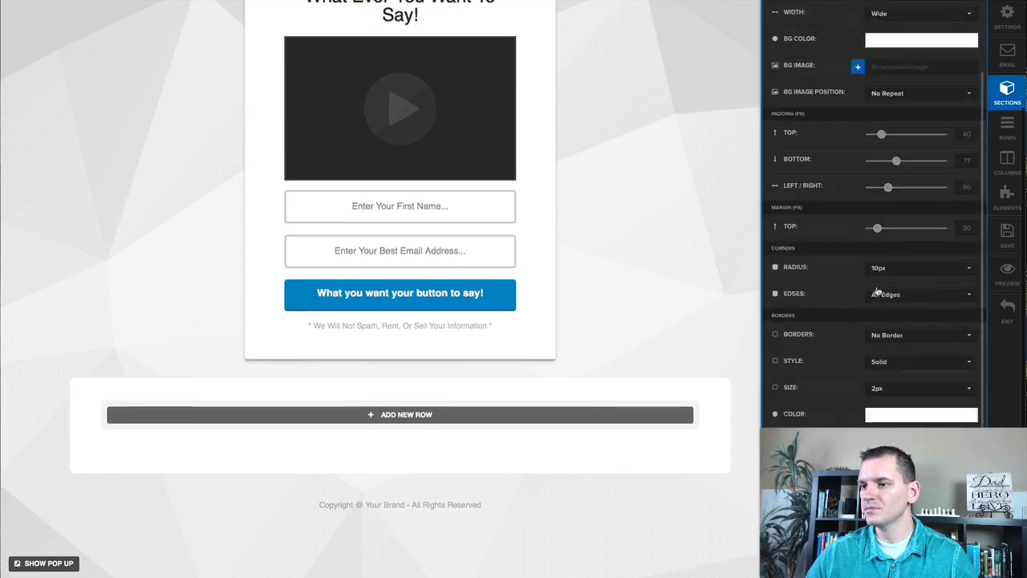
left_click(945, 16)
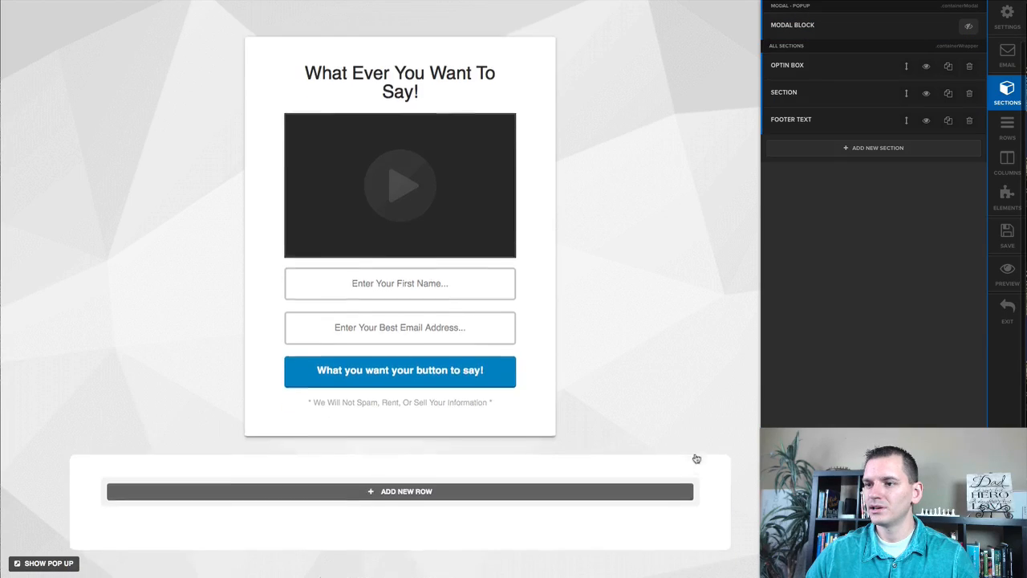
Step: Delete the empty new section between the optin box and the footer text
left_click(680, 415)
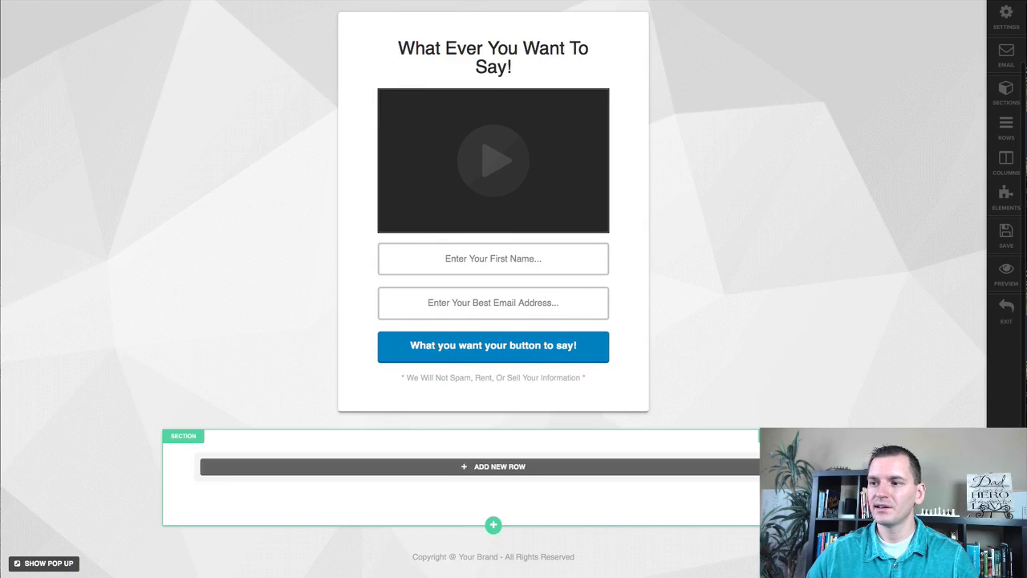
left_click(814, 436)
left_click(547, 232)
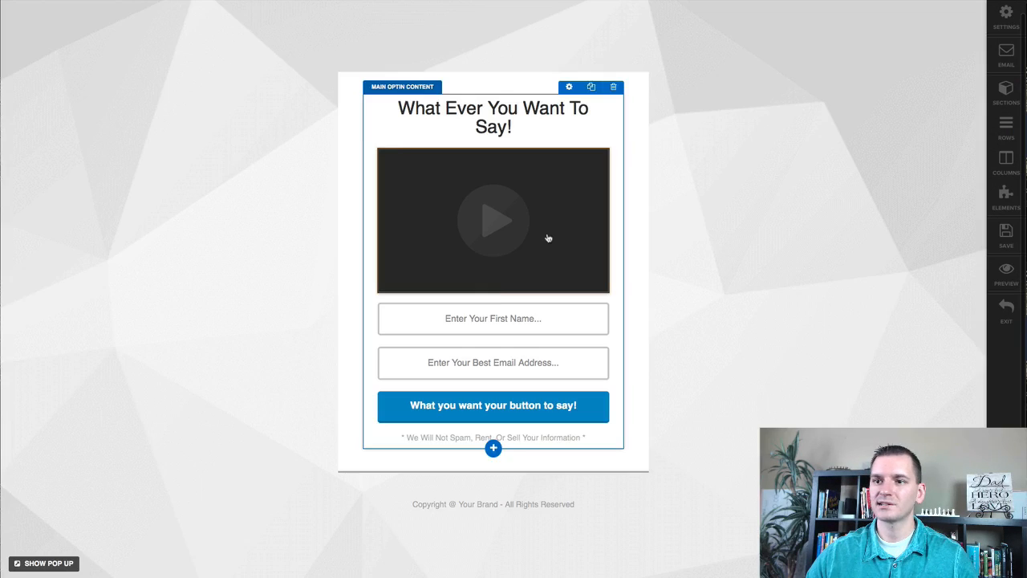
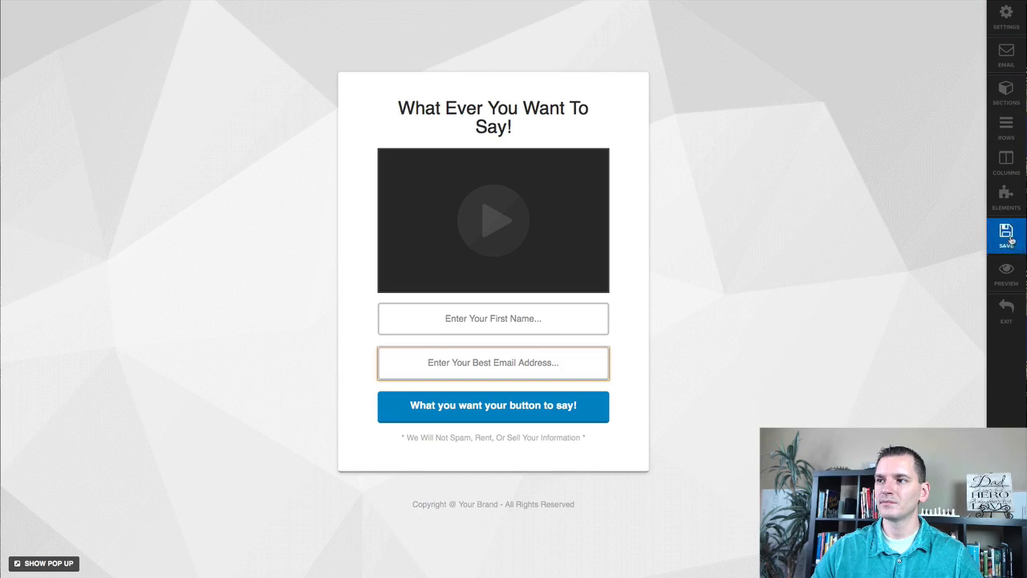
Step: Set the page title in the page's meta tags to "My Cool Page!"
left_click(1007, 19)
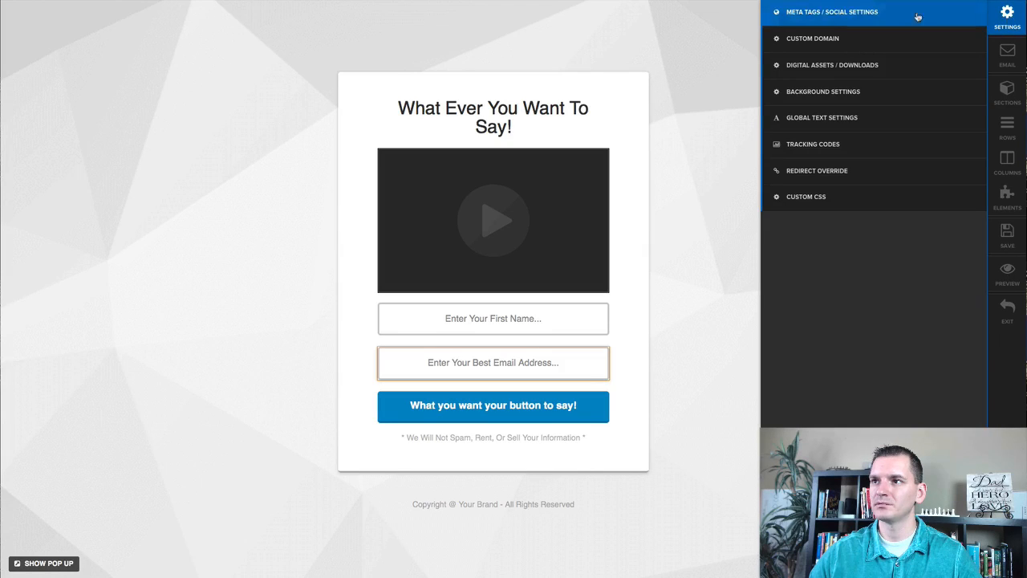
left_click(830, 15)
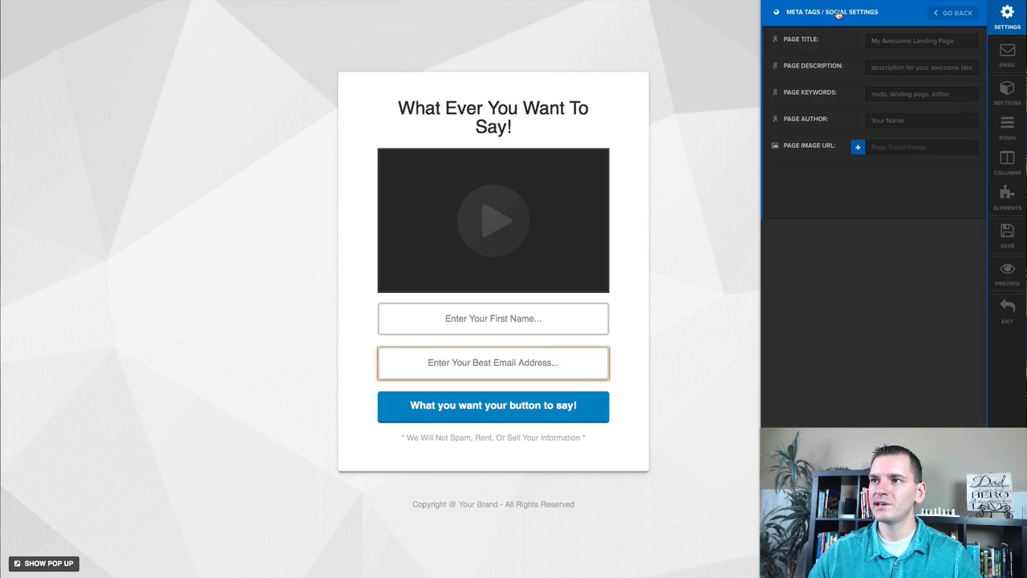
left_click_drag(869, 40, 957, 41)
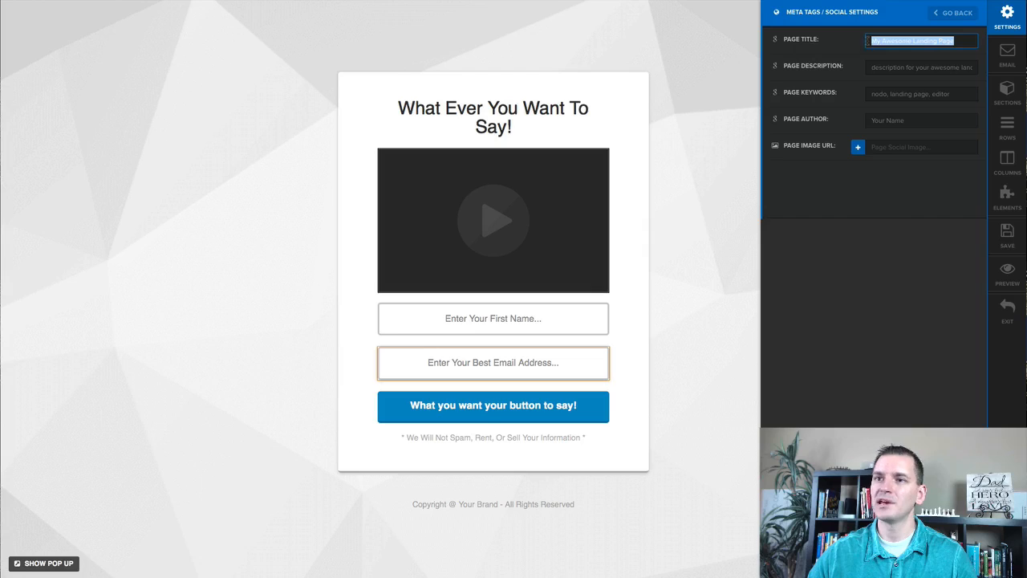
type("My ")
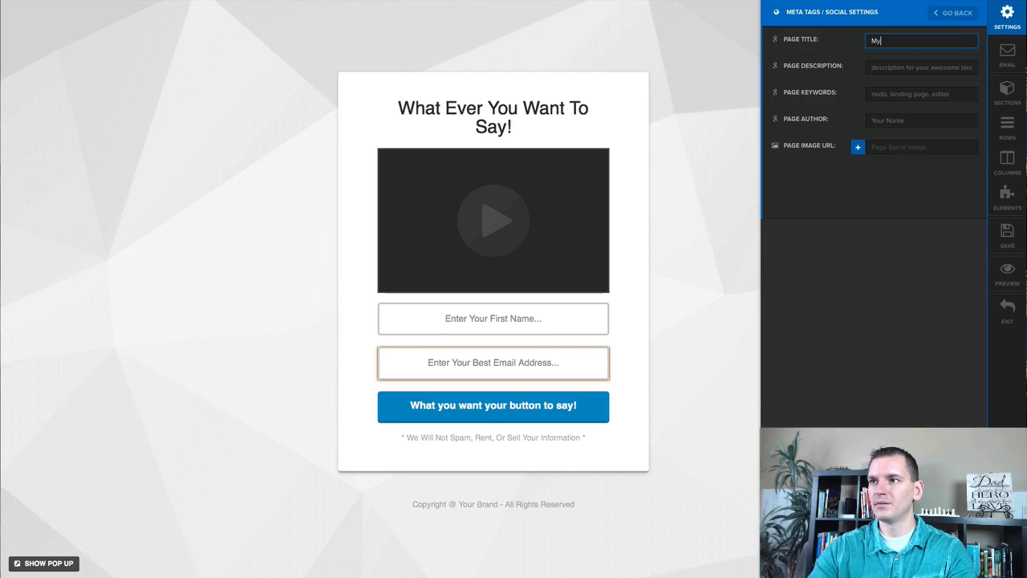
type("Cool Page!")
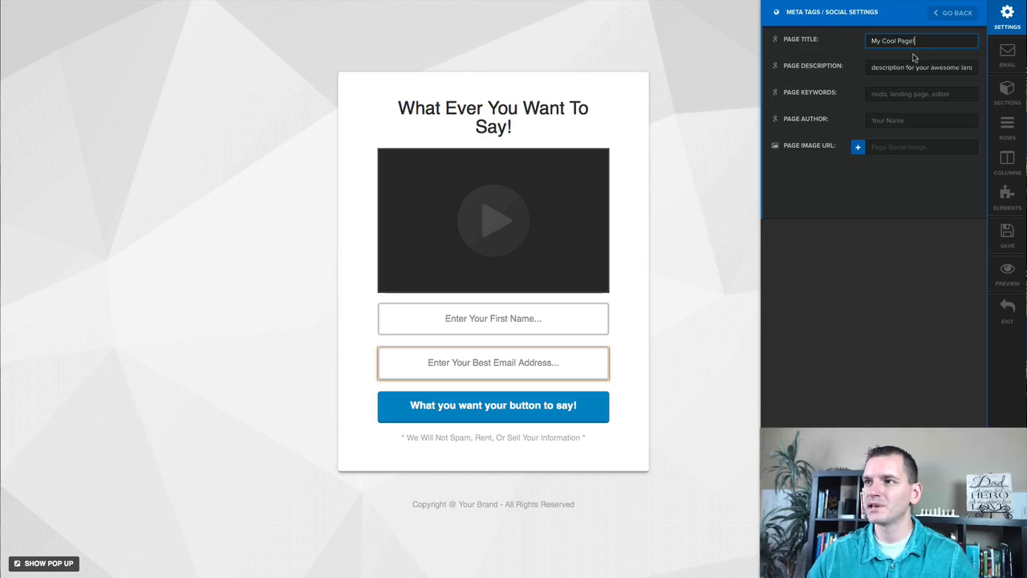
Step: Enter the author's full name as the page author in the meta tags
left_click_drag(915, 42, 1004, 65)
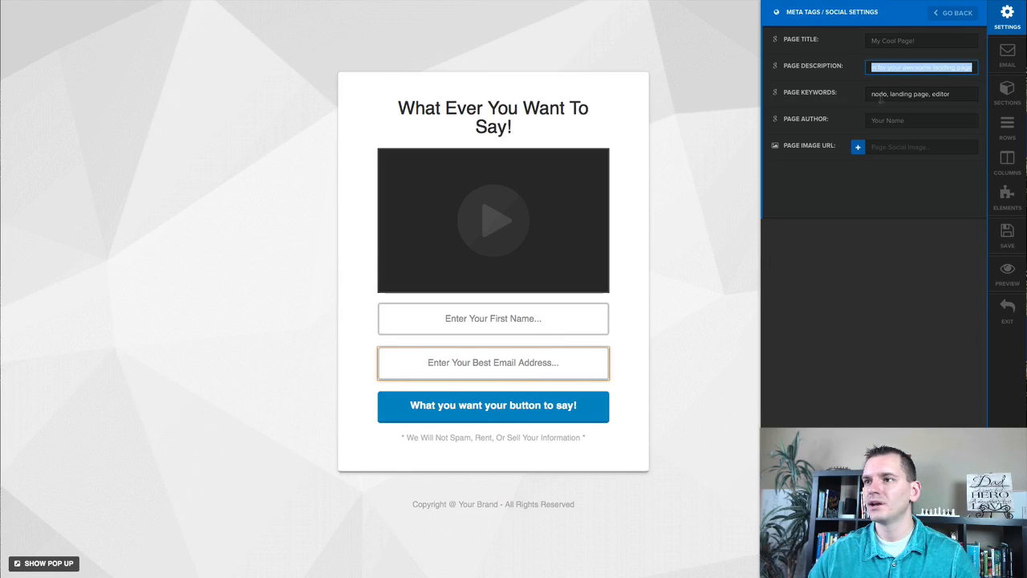
left_click_drag(872, 94, 964, 94)
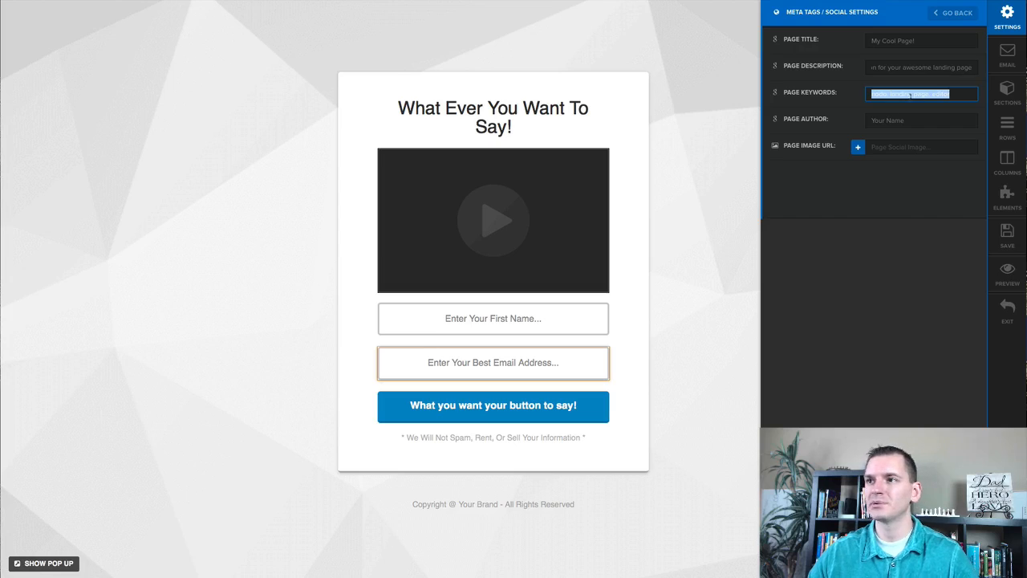
left_click_drag(915, 120, 863, 120)
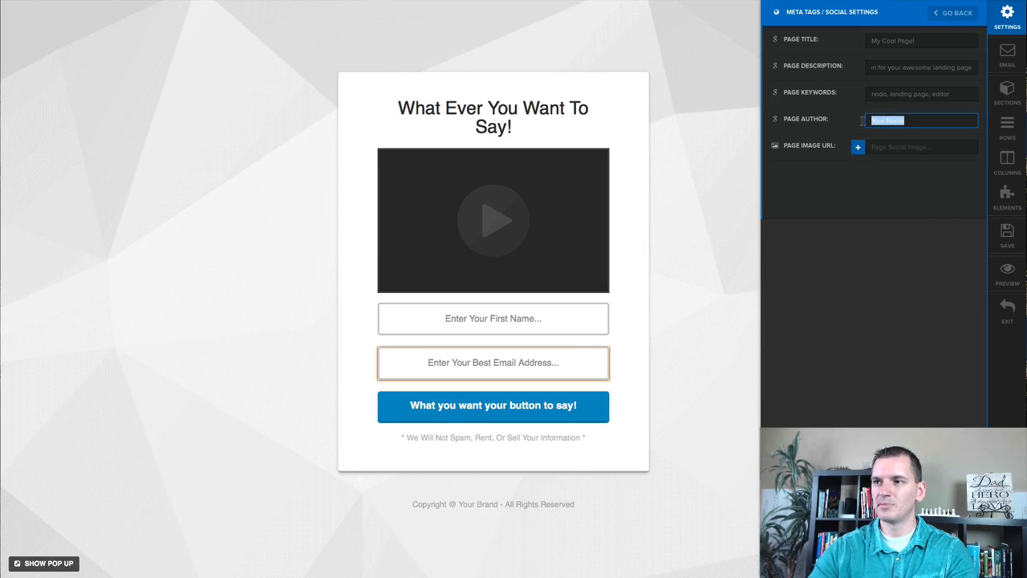
type("Mike Hobbs")
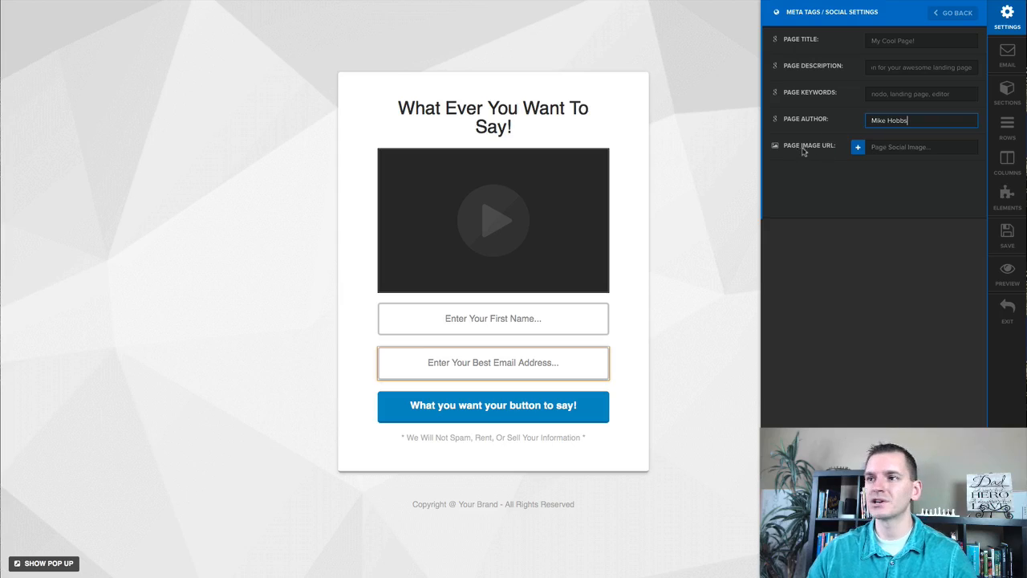
Step: Add the handwritten signature picture from the uploaded images as the page's social image, and leave the meta tag settings
left_click_drag(784, 147, 835, 150)
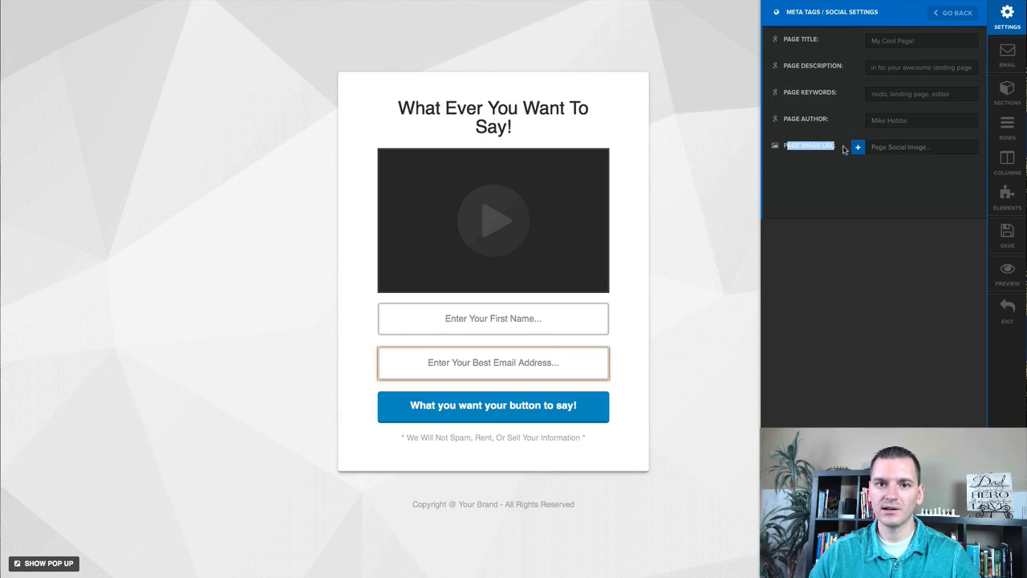
left_click(857, 148)
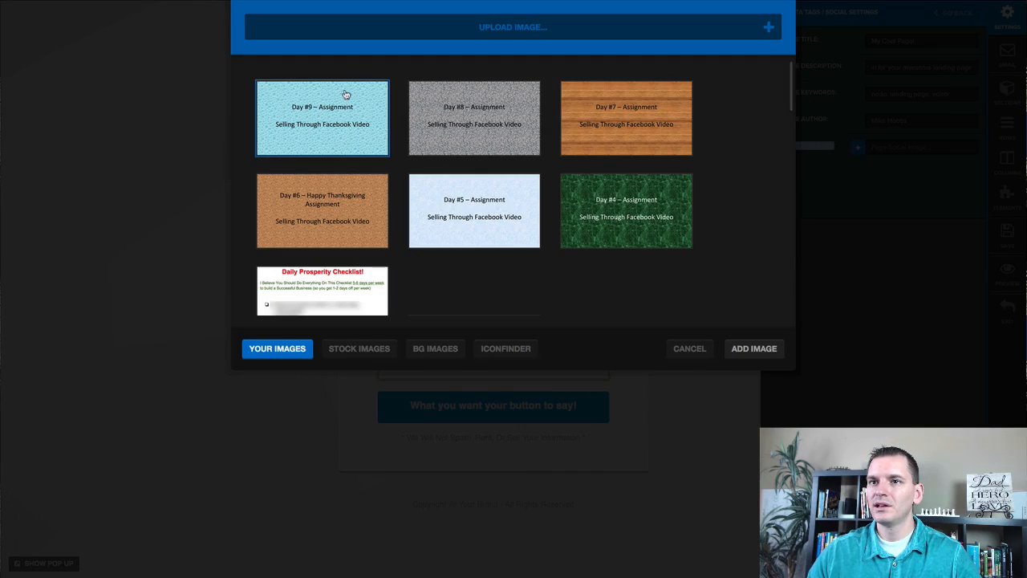
scroll(345, 223, "down", 10)
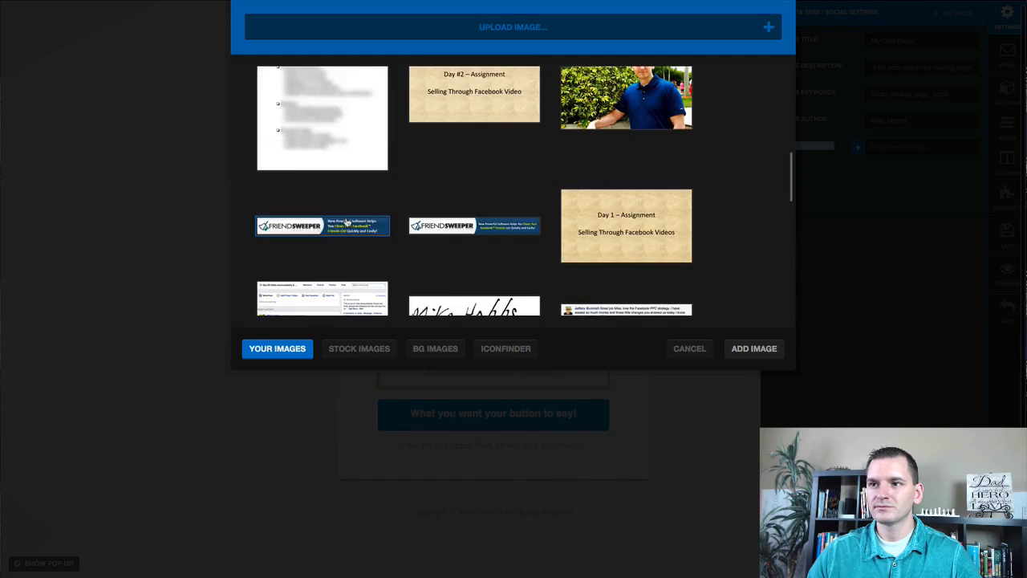
scroll(345, 223, "up", 10)
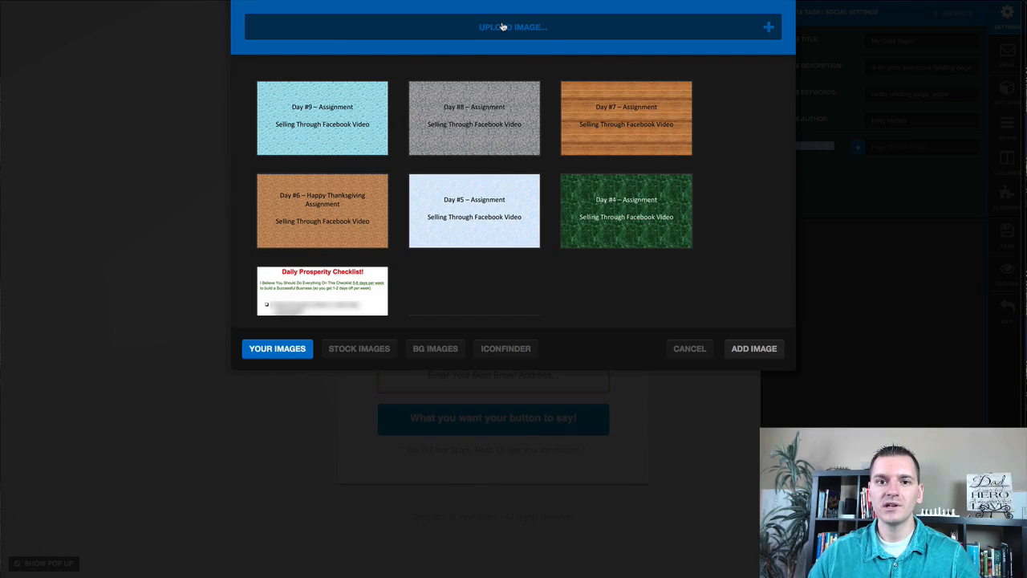
scroll(423, 149, "down", 10)
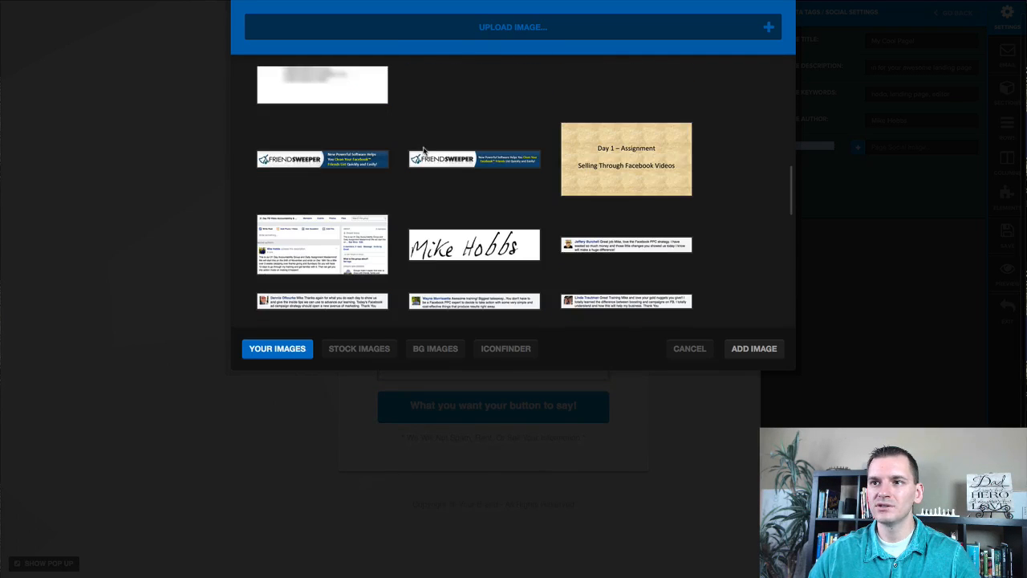
left_click(481, 239)
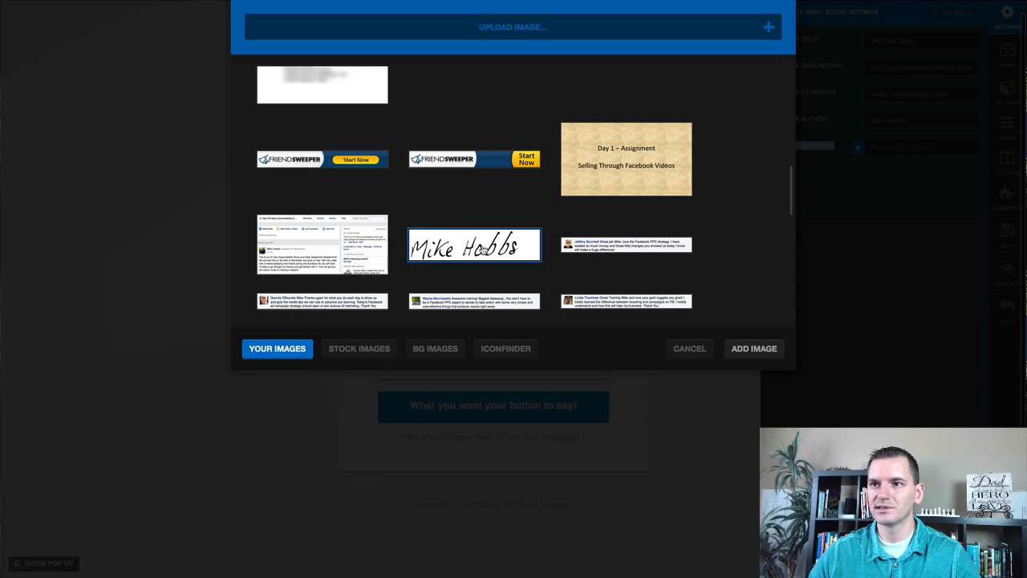
left_click(744, 351)
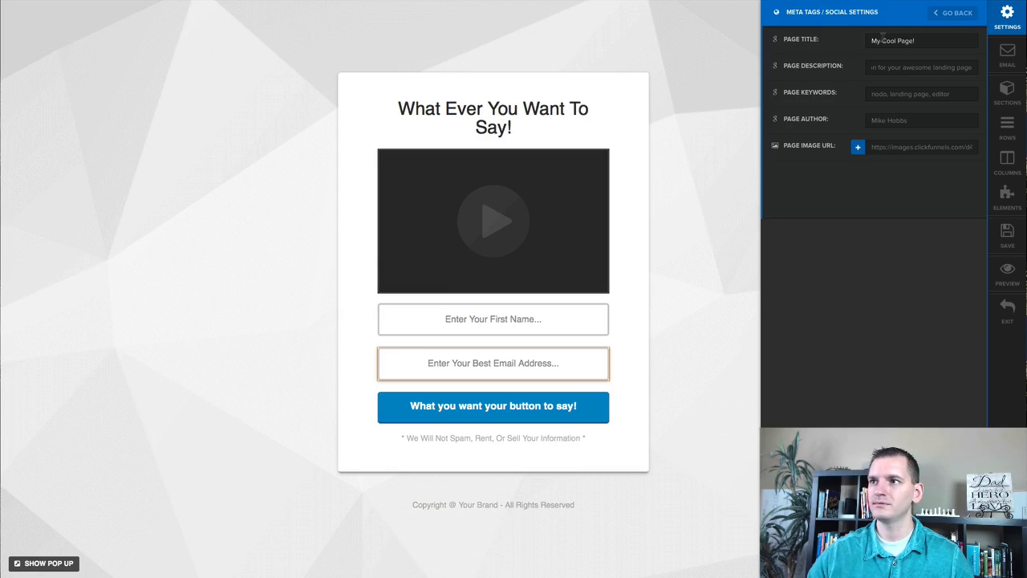
left_click(928, 42)
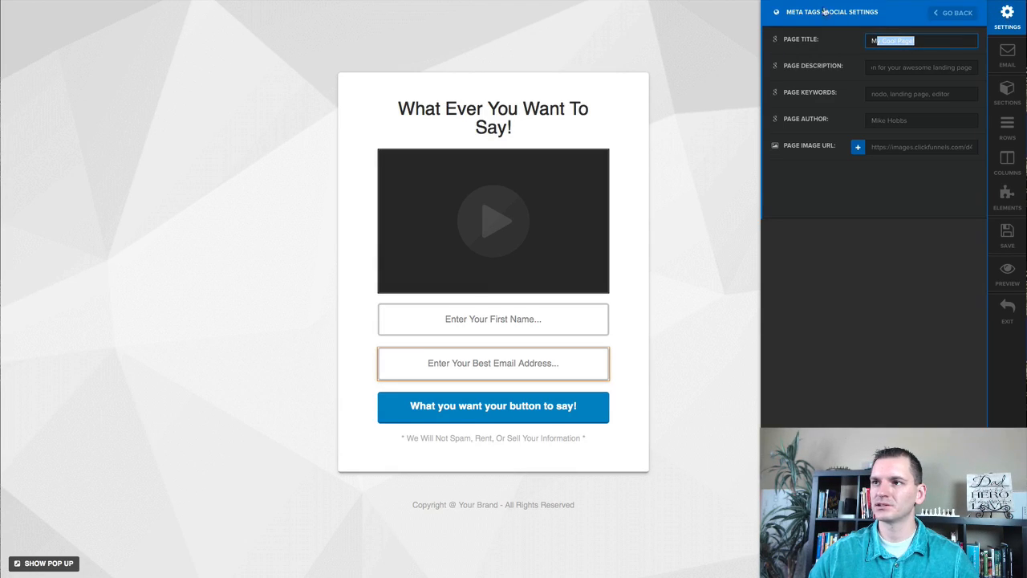
left_click(1003, 20)
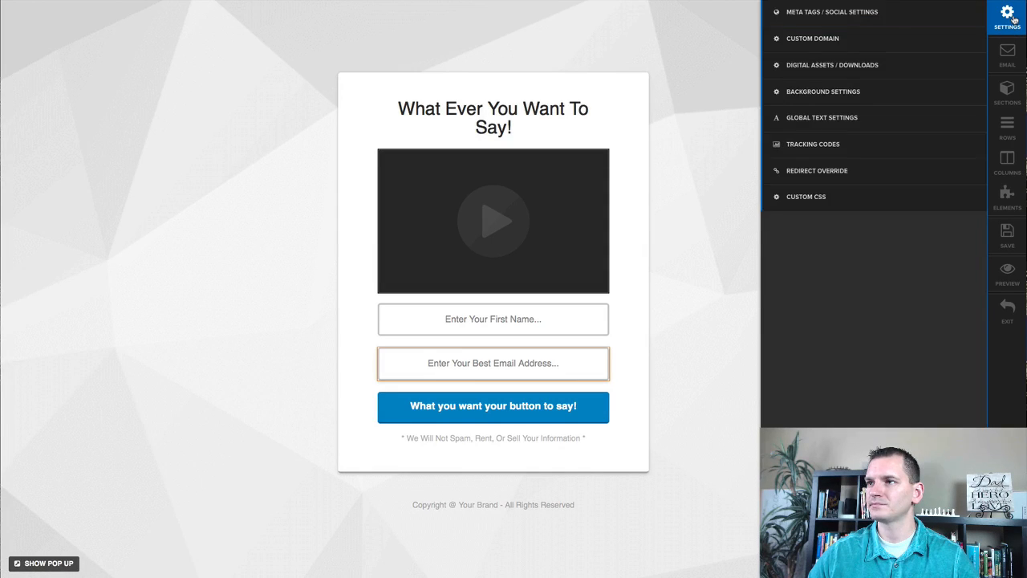
Step: Review the page's custom domain, background, global text, tracking code and redirect override settings
left_click(832, 40)
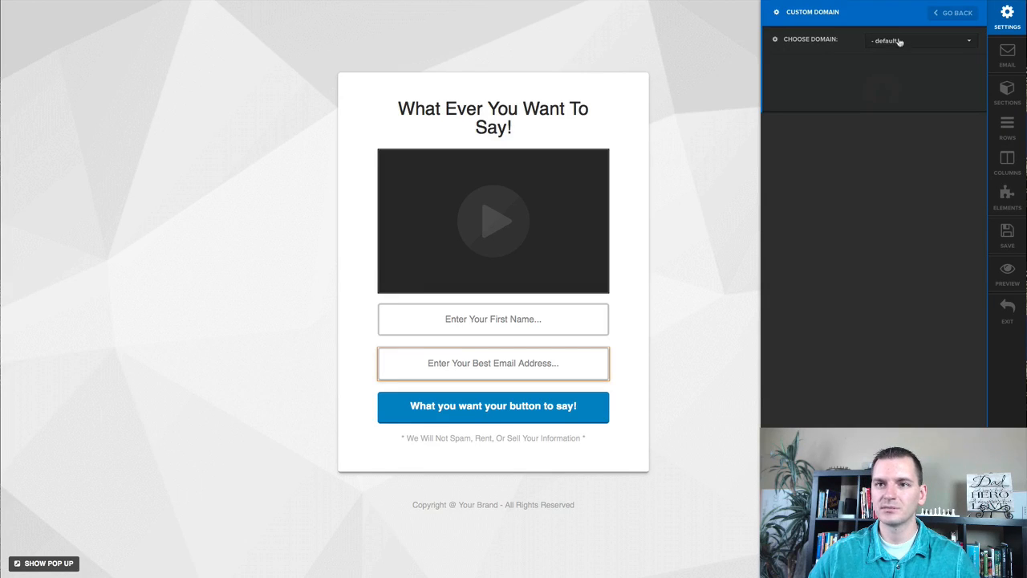
left_click(953, 13)
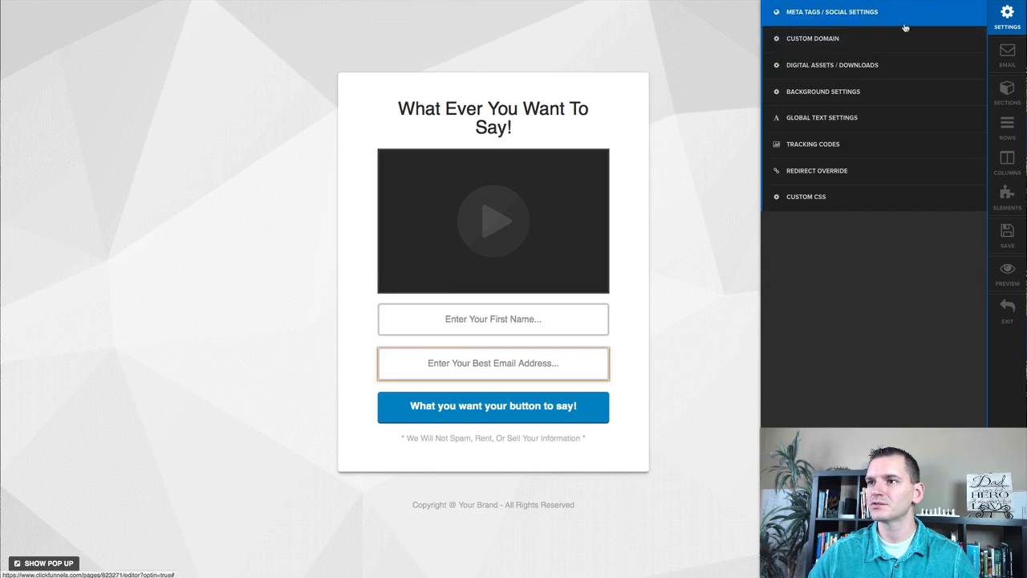
left_click(818, 93)
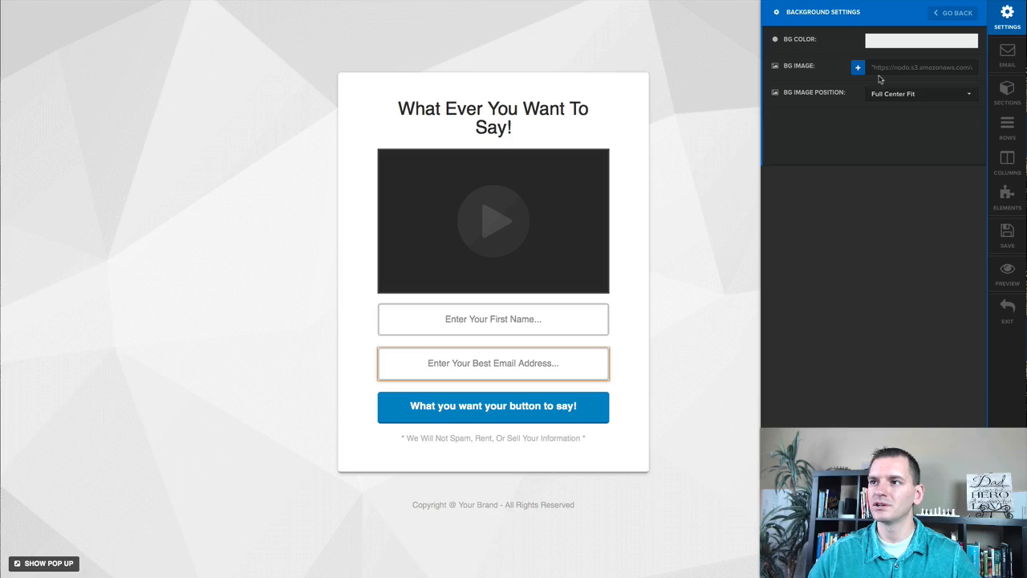
left_click(958, 14)
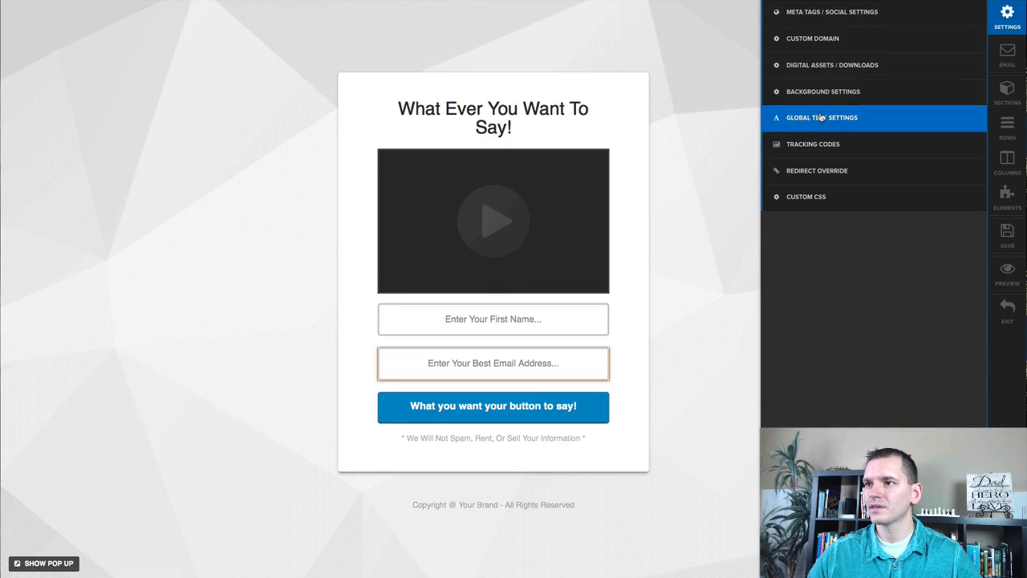
left_click(821, 116)
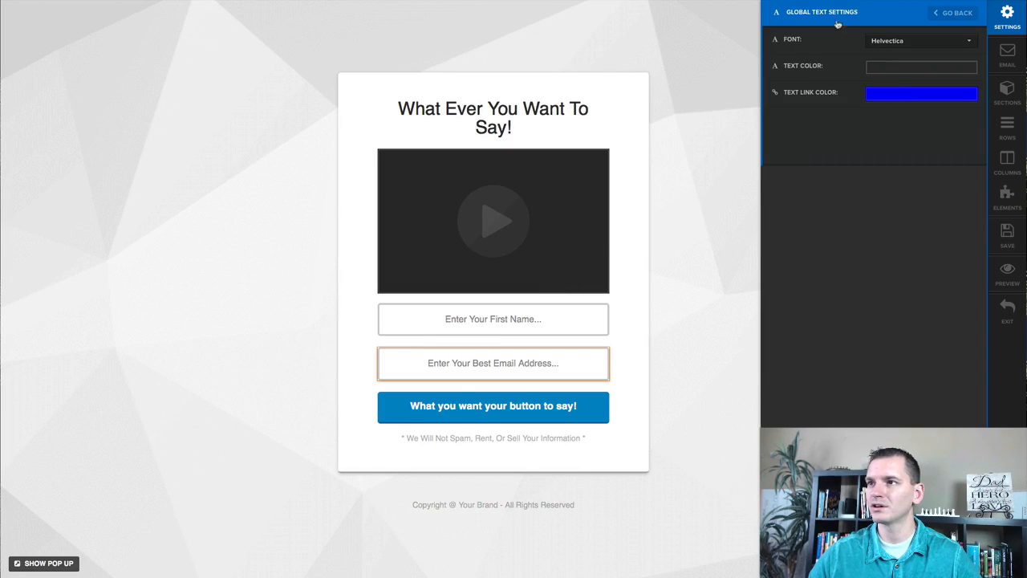
left_click(938, 14)
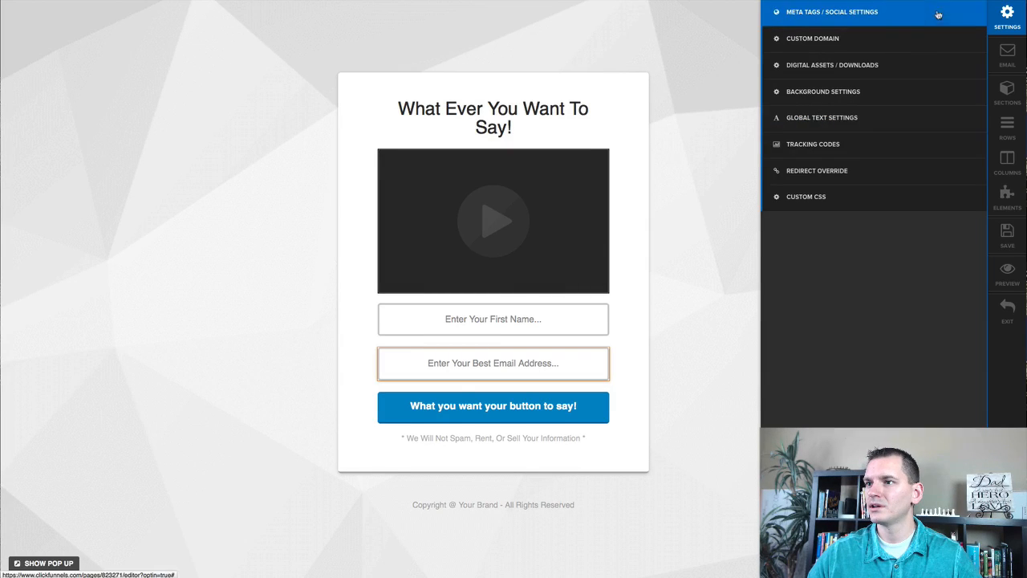
left_click(836, 145)
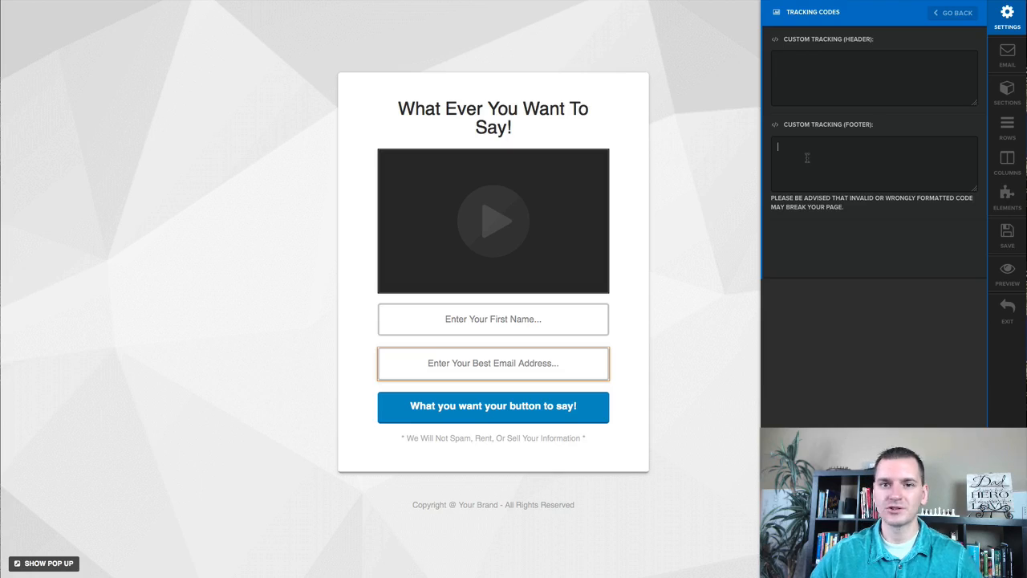
left_click(955, 13)
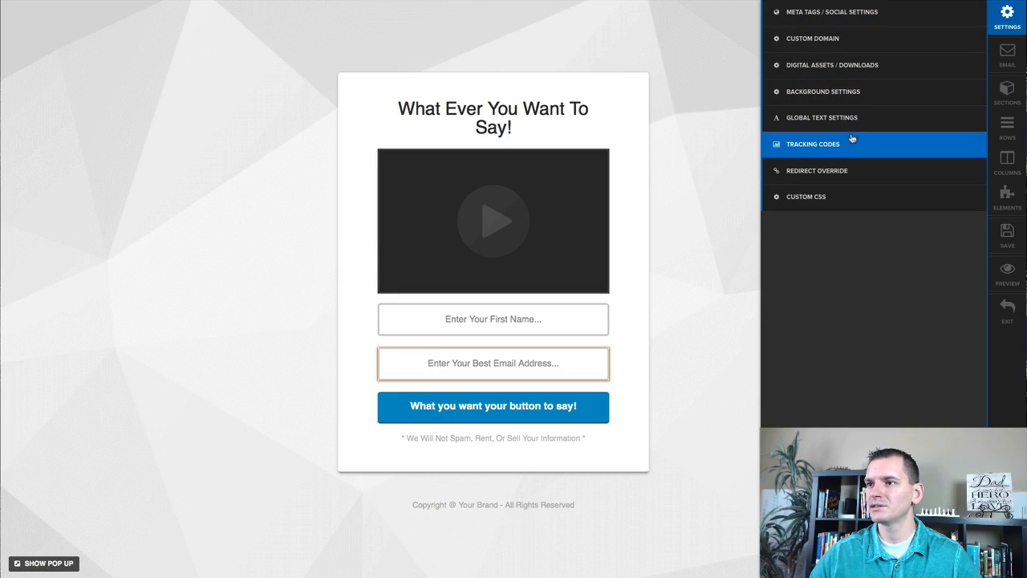
left_click(833, 170)
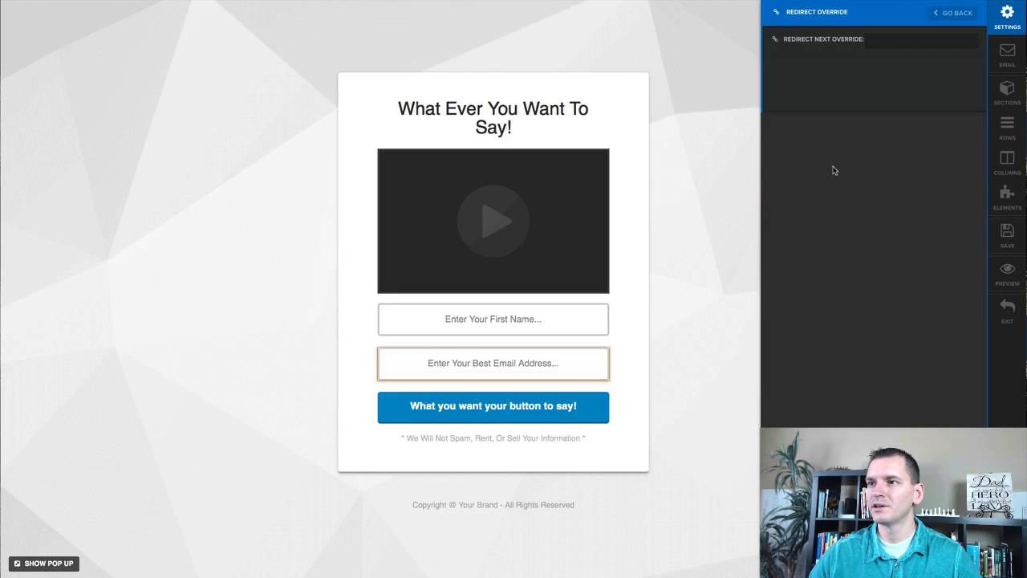
left_click(902, 46)
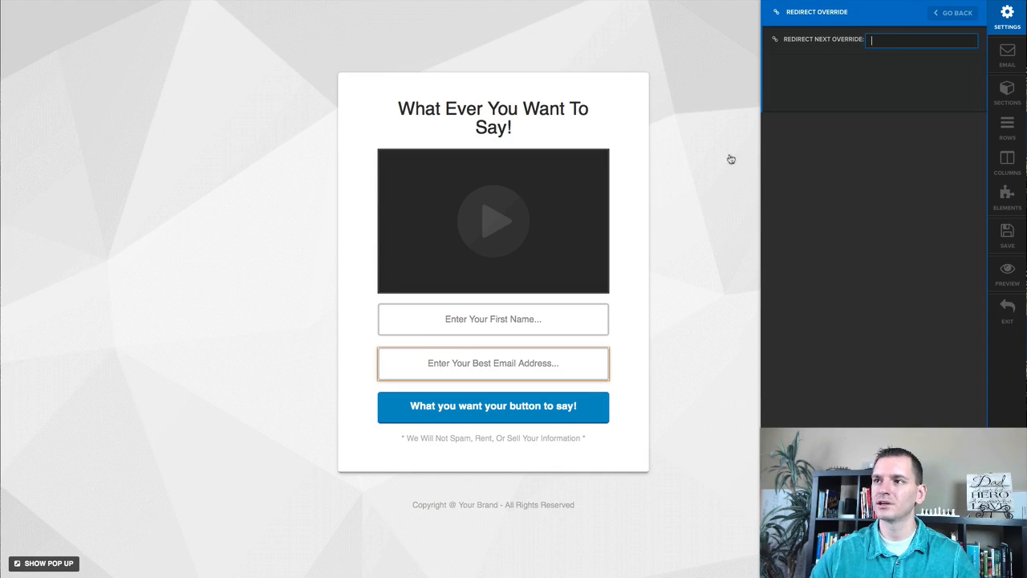
Step: Review the page's custom CSS and email integration settings, and its lists of sections, rows, columns and elements
left_click(951, 16)
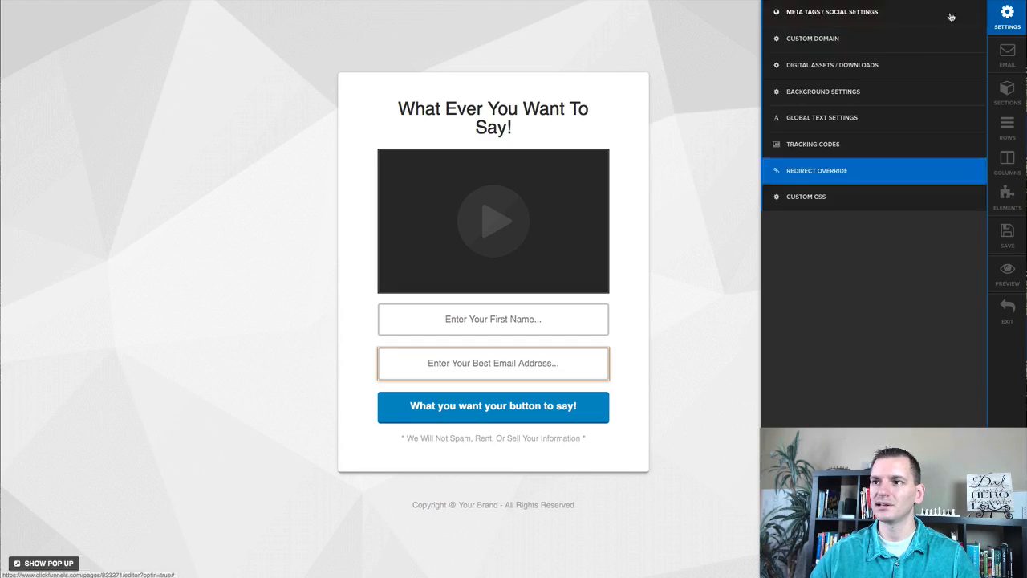
left_click(817, 199)
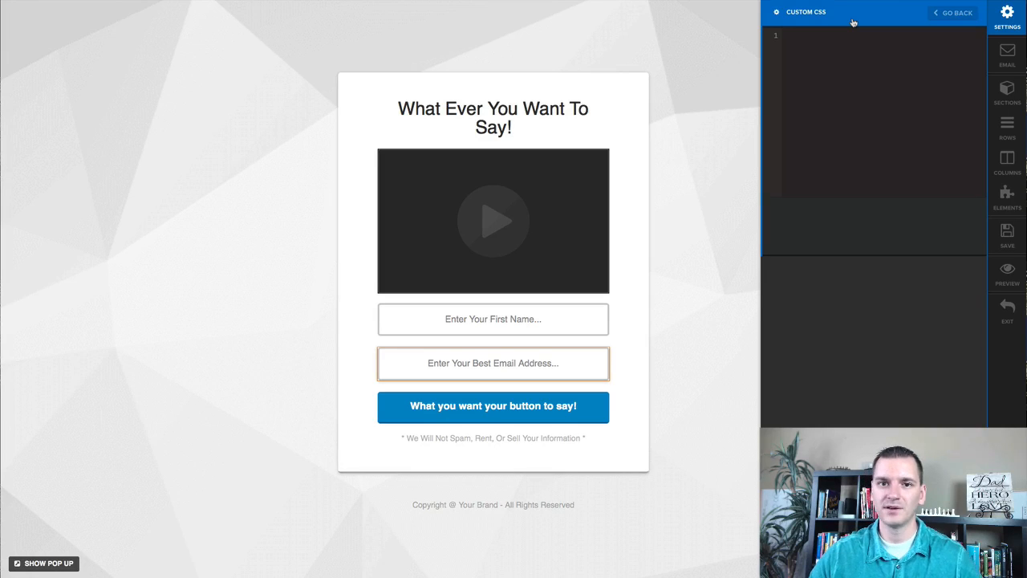
left_click(953, 13)
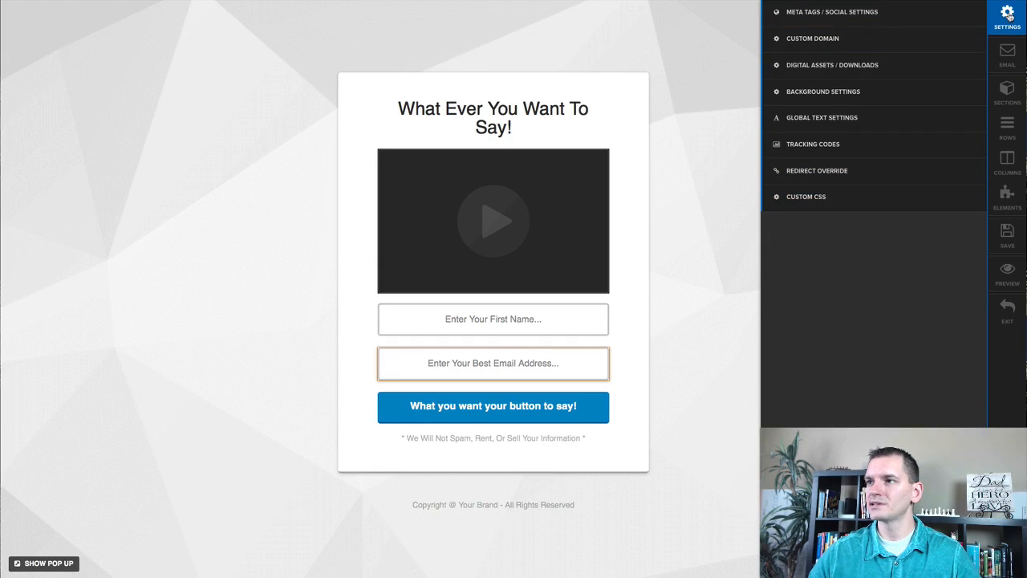
left_click(1005, 52)
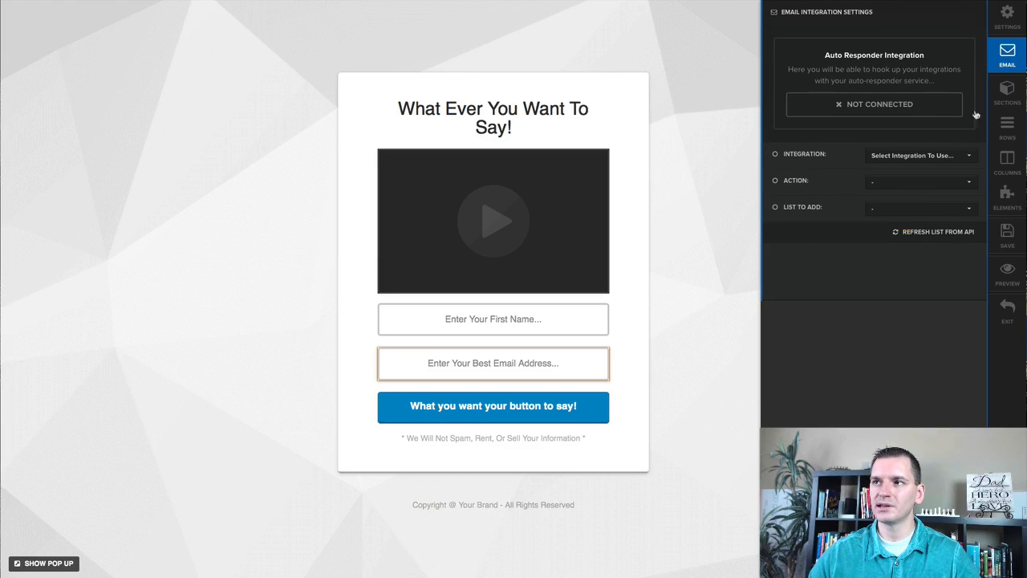
left_click(1007, 93)
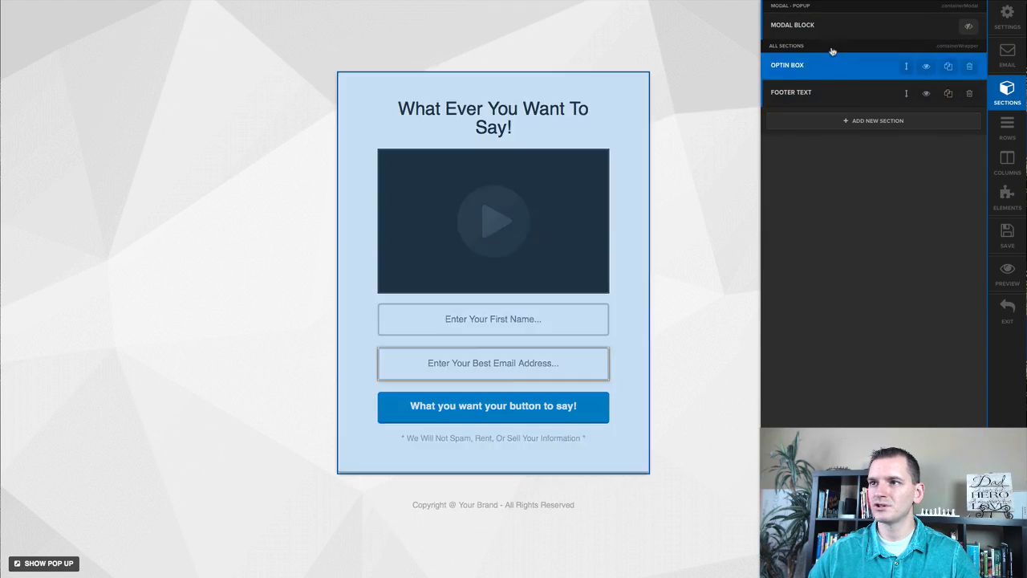
left_click(1007, 126)
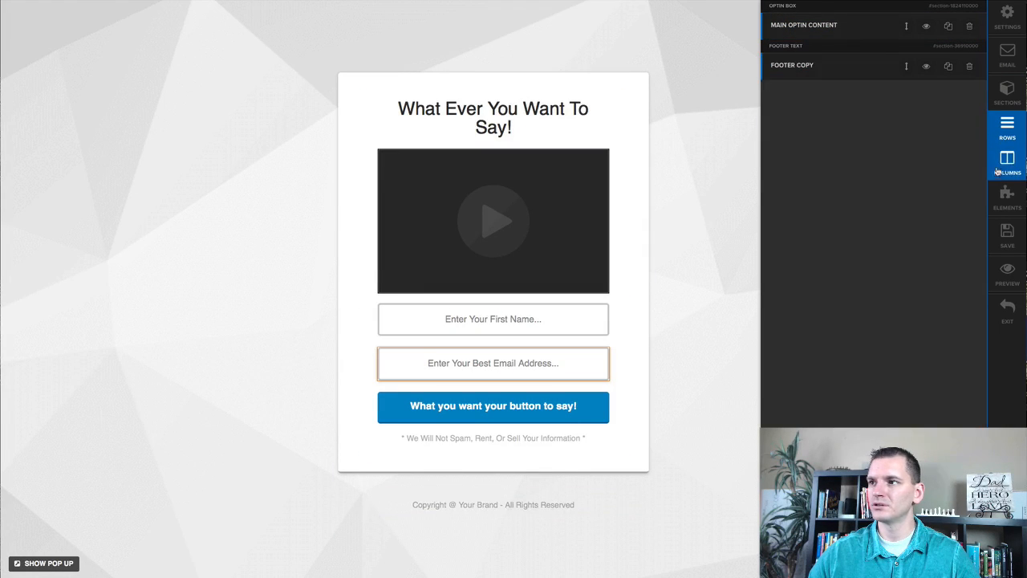
left_click(1008, 163)
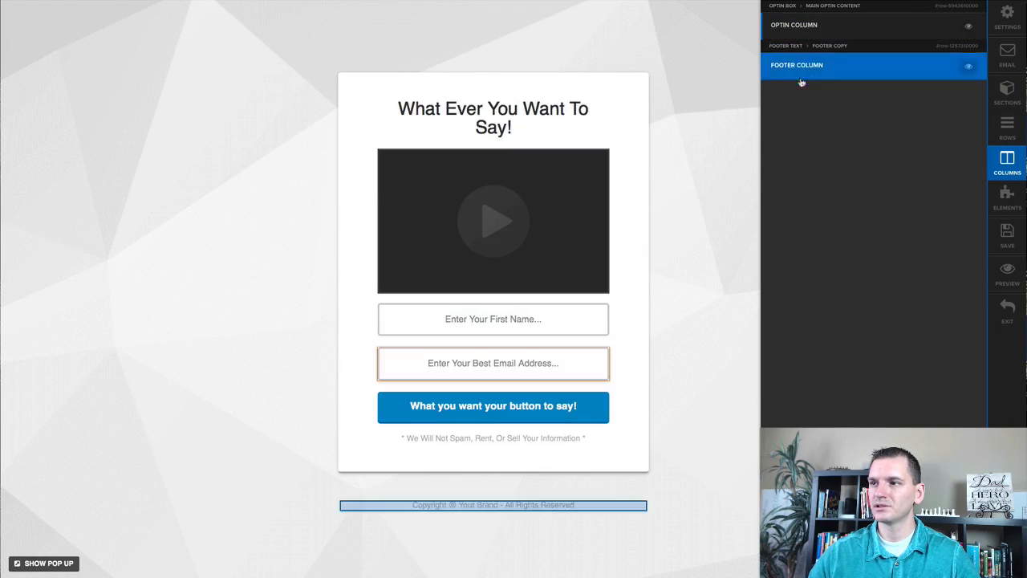
left_click(1007, 198)
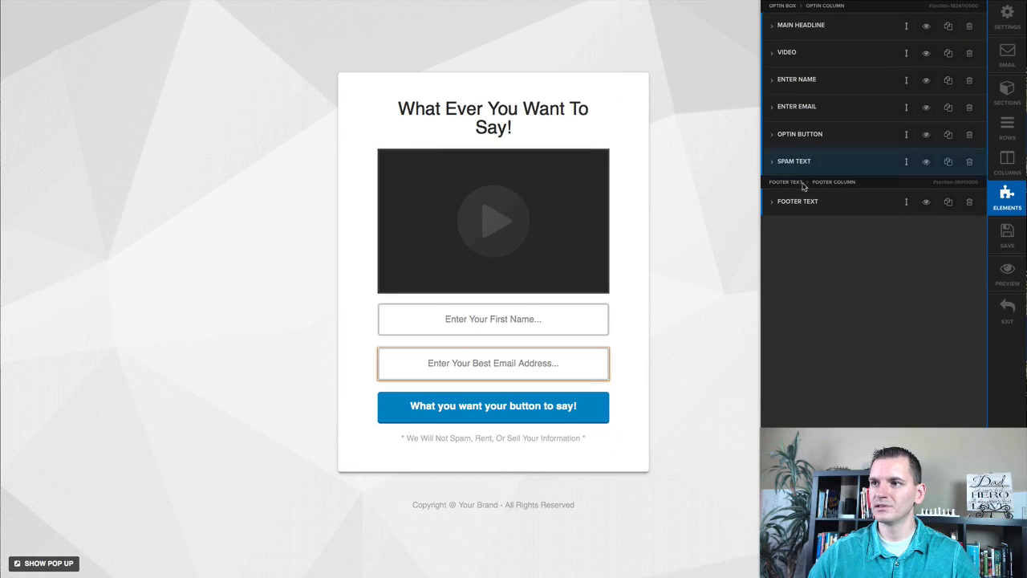
Step: Save the Optin page and preview it, trying the first name and email address fields
left_click(1006, 239)
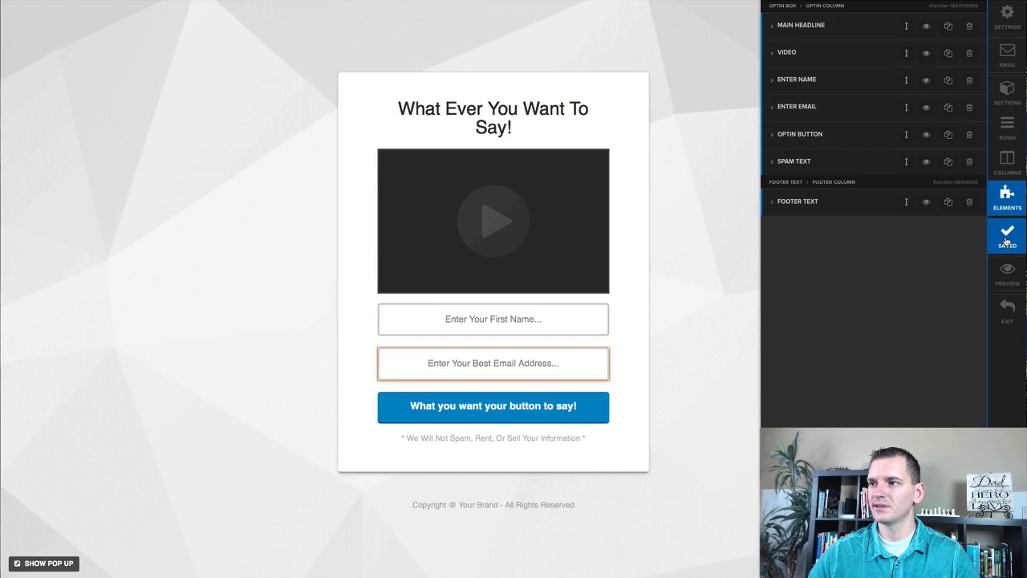
left_click(1006, 275)
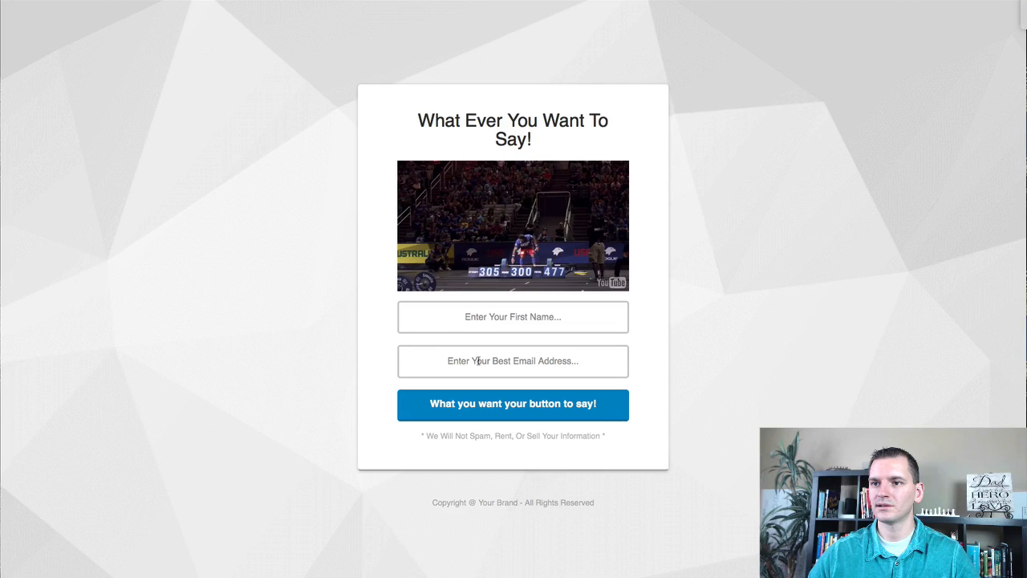
left_click(487, 321)
left_click(489, 358)
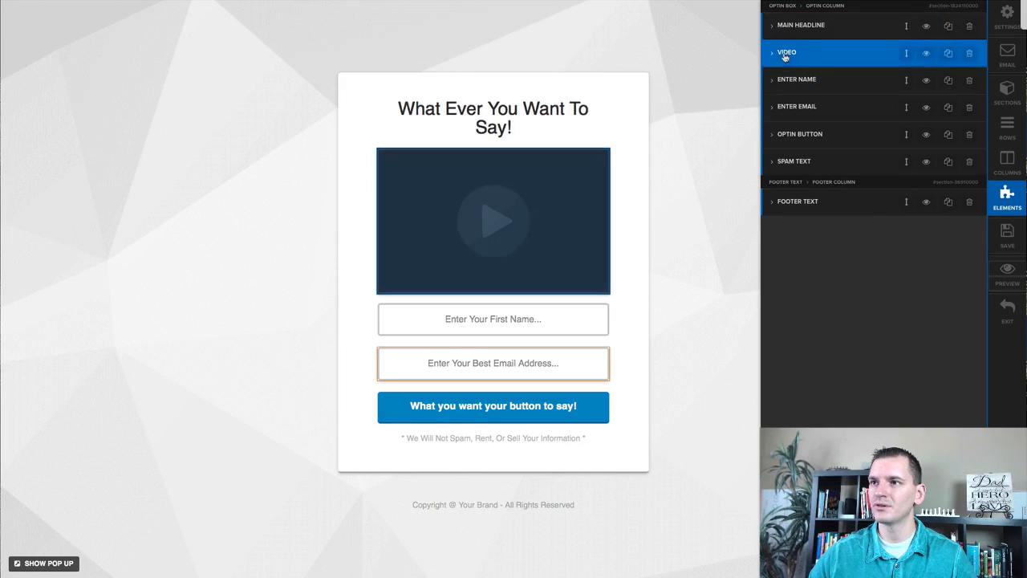
Step: Leave the Optin page editor and open the funnel's Thank You page for editing
left_click(1007, 56)
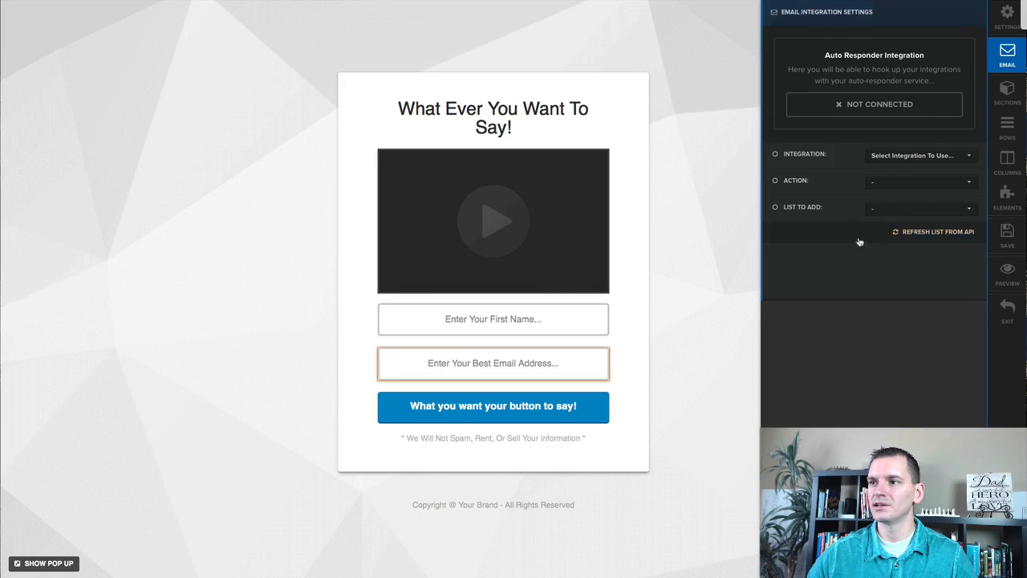
left_click(1008, 312)
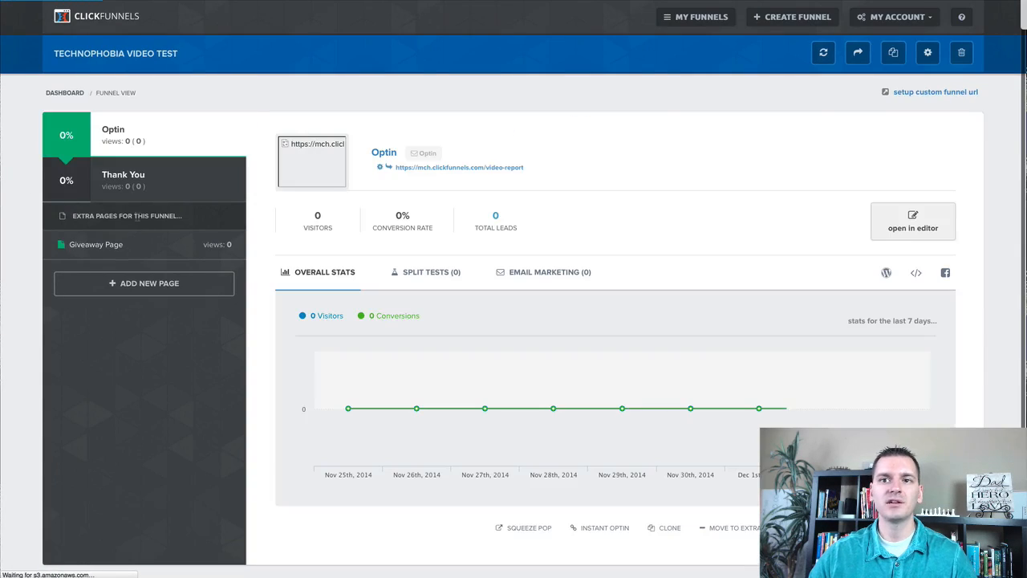
left_click(129, 180)
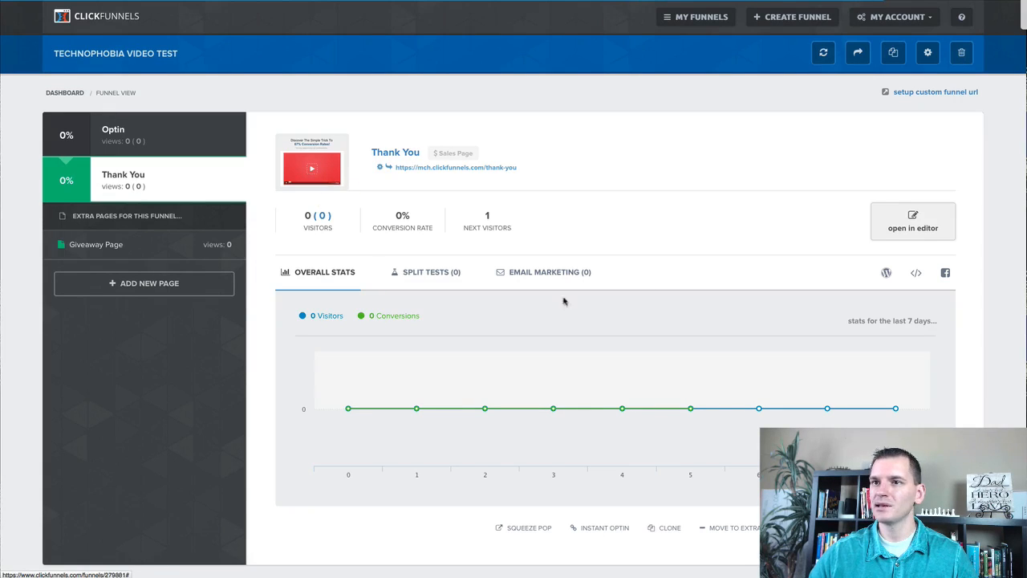
left_click(888, 228)
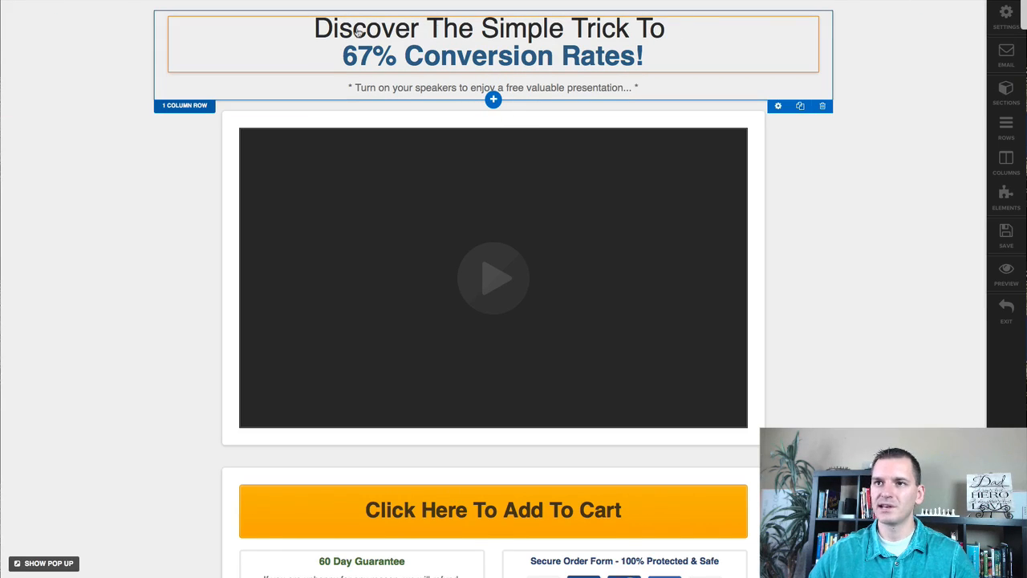
Step: Examine the Thank You page's editable headline, the speaker note below it and the video area
left_click(441, 44)
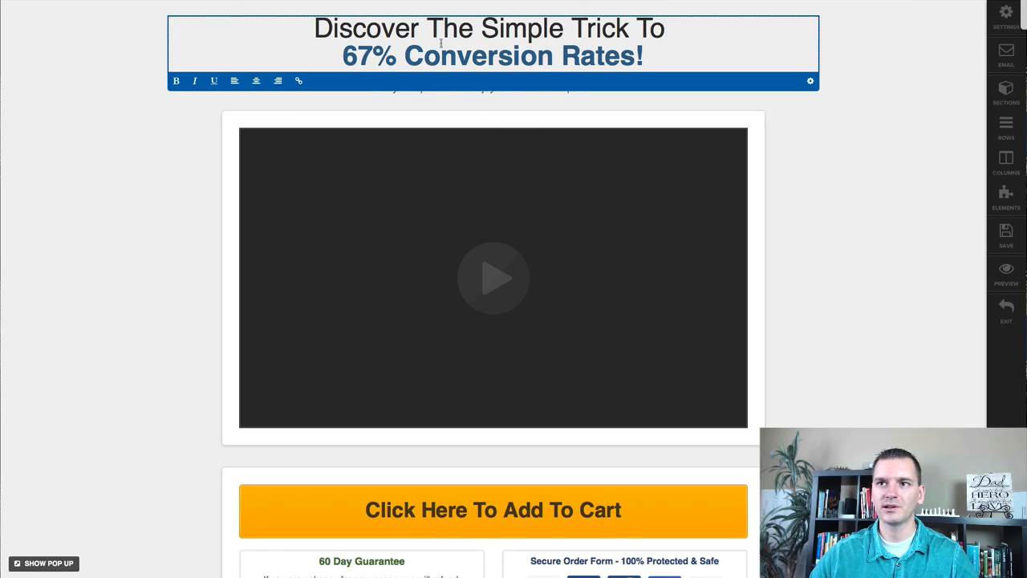
left_click_drag(303, 25, 579, 56)
left_click(405, 52)
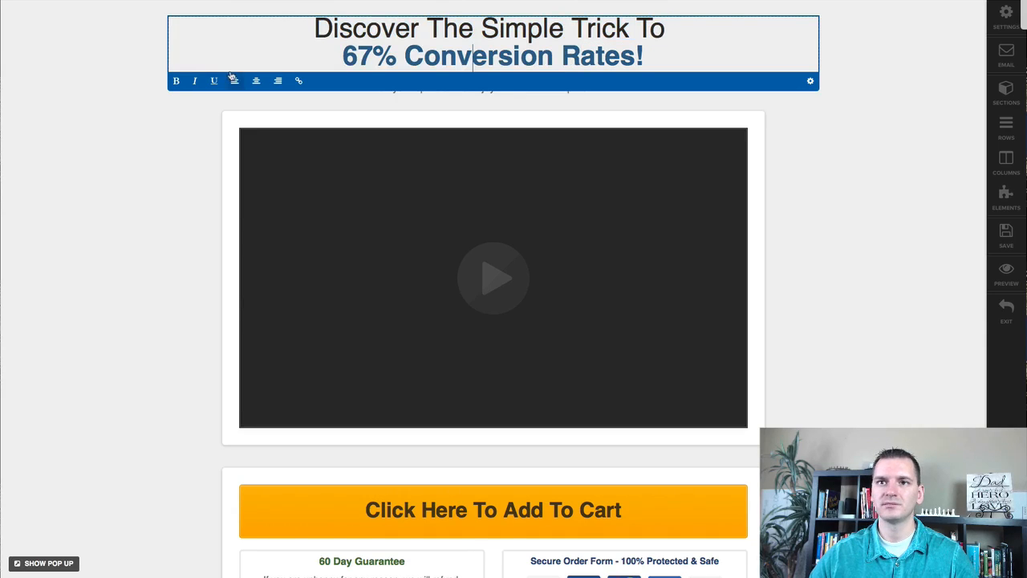
left_click(441, 51)
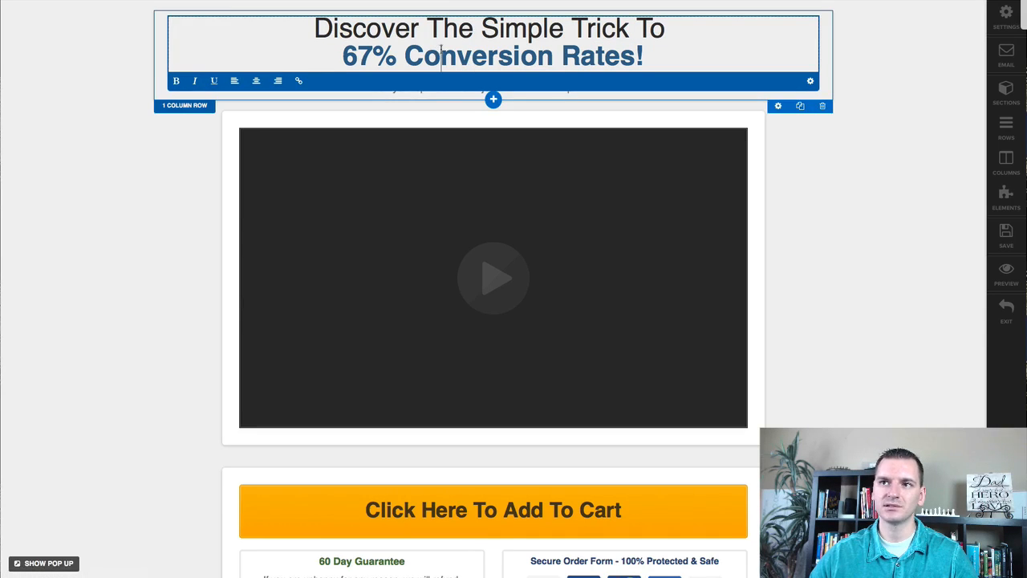
left_click(138, 187)
left_click(412, 87)
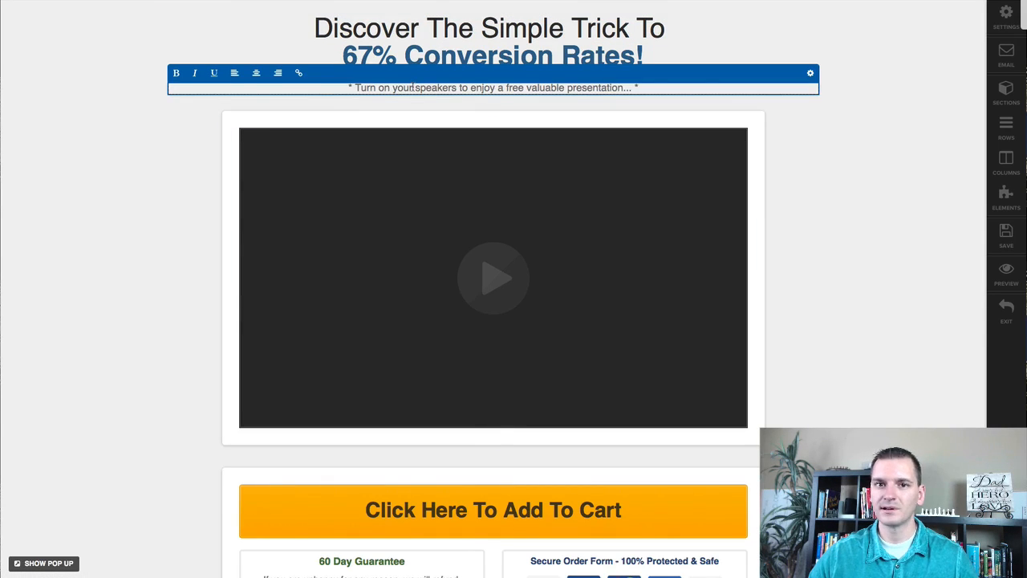
scroll(195, 199, "down", 1)
left_click(545, 150)
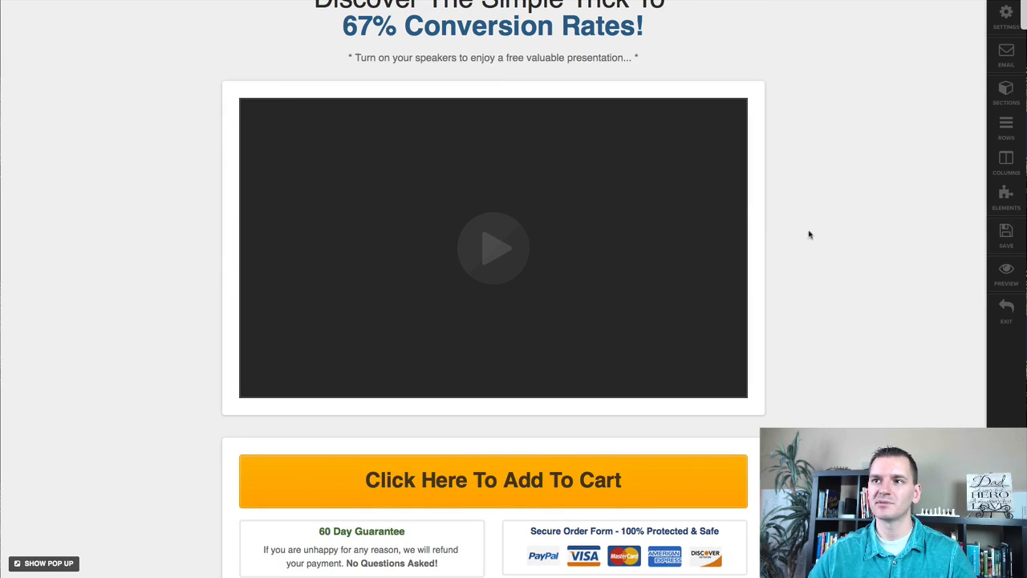
scroll(821, 181, "down", 2)
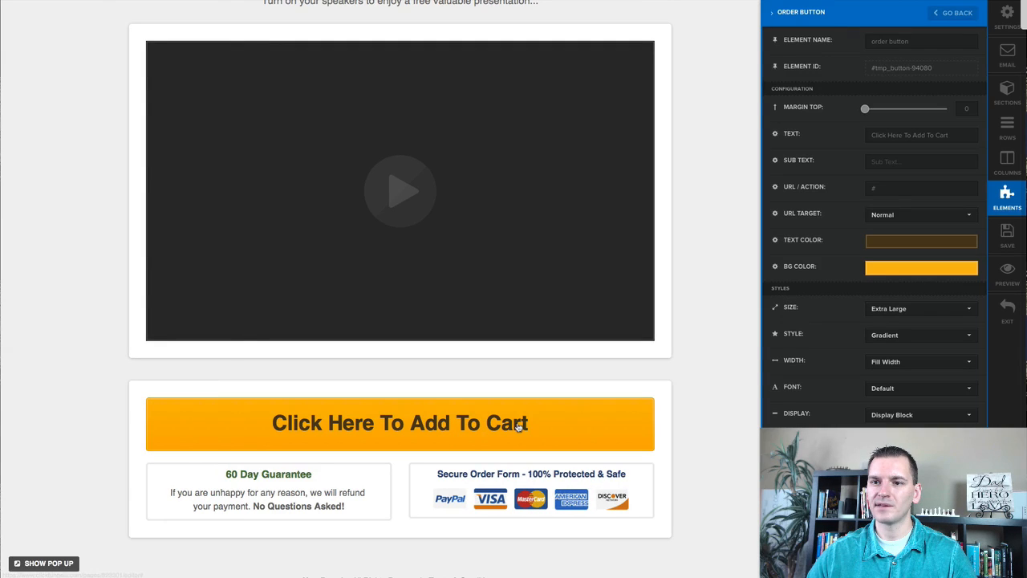
left_click(518, 427)
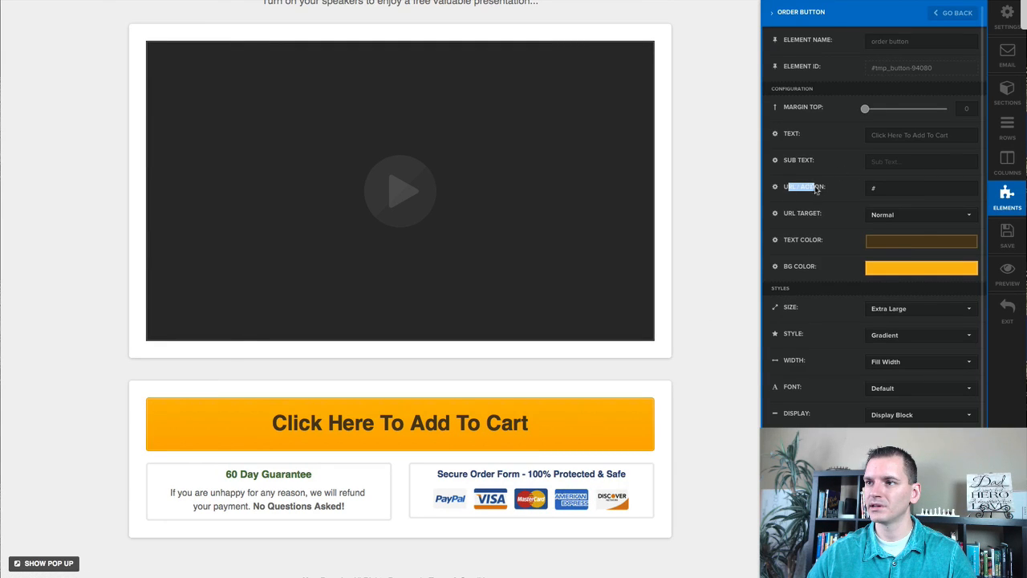
left_click(901, 187)
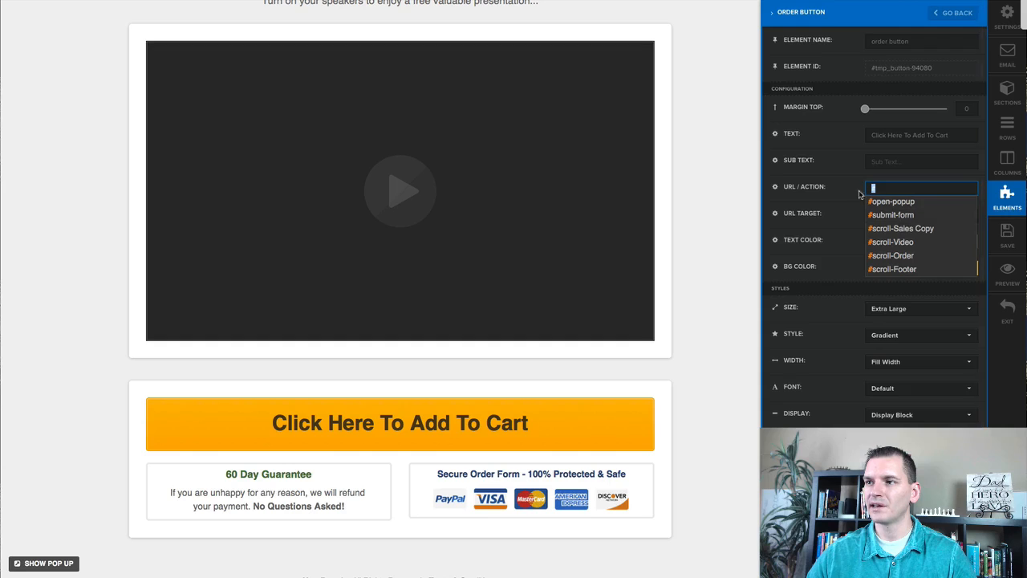
type("h")
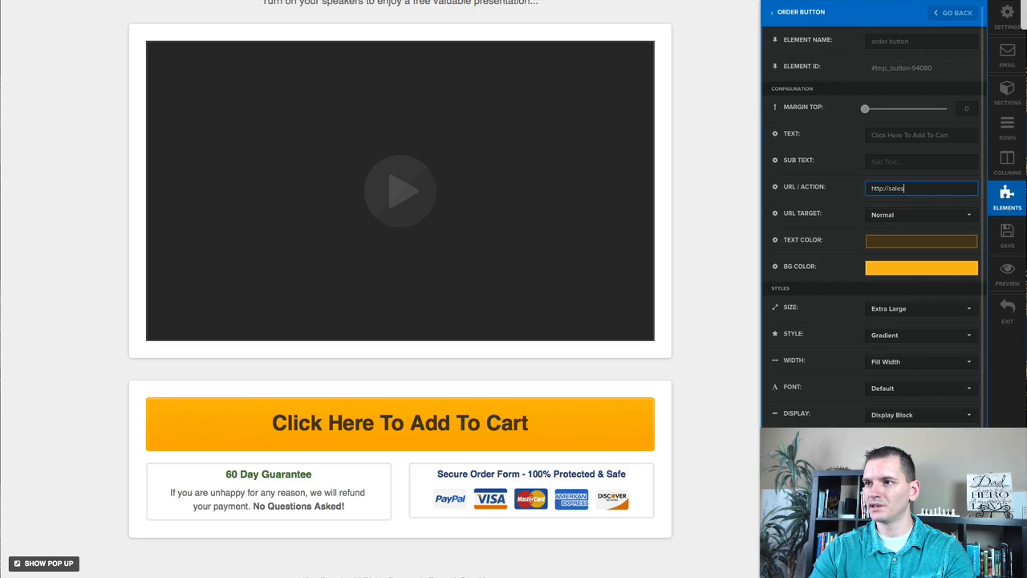
type("at you")
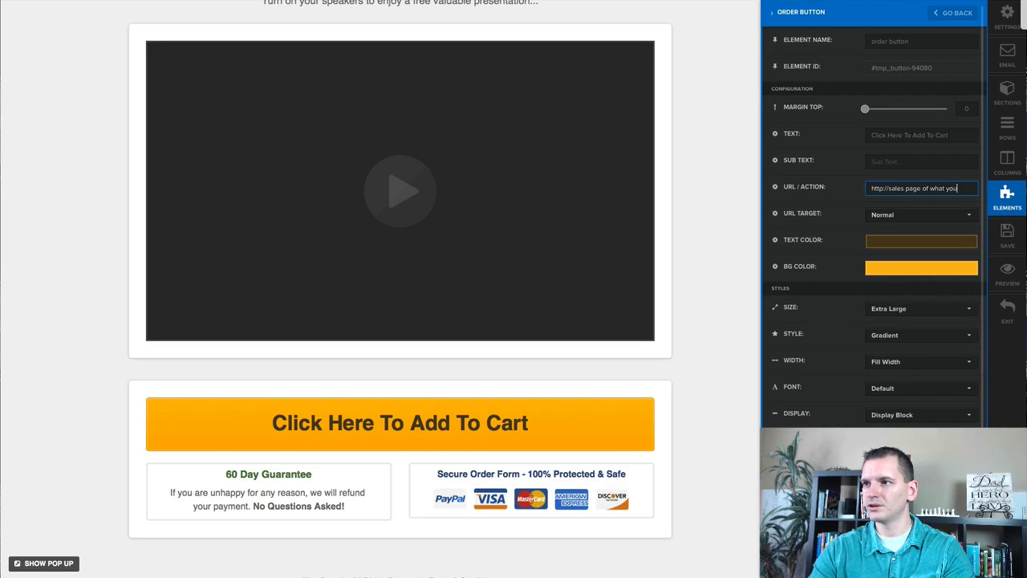
type(" are promoting!")
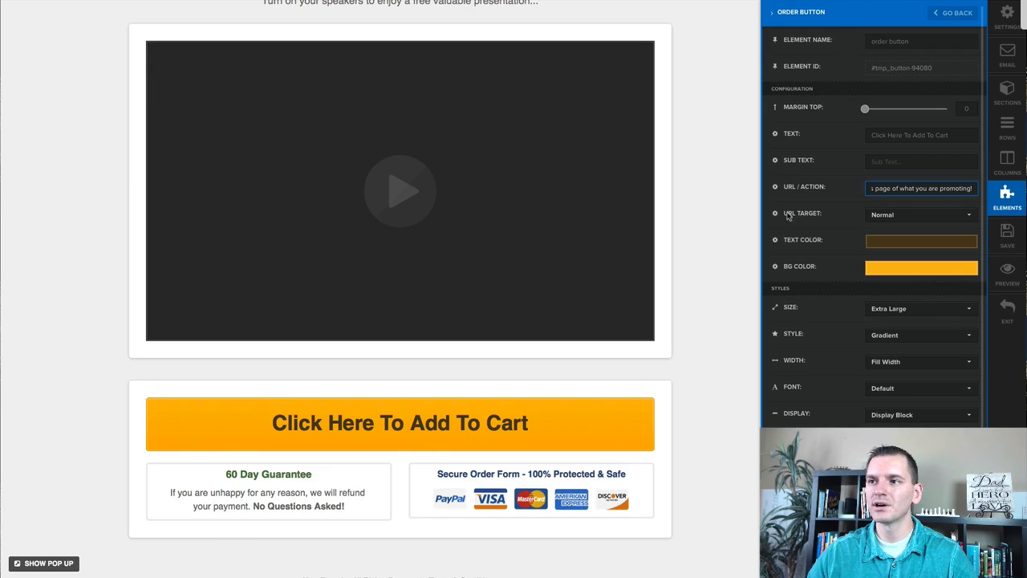
Step: Set the order button's URL target to New Tab/Window and check its remaining style settings
left_click(917, 215)
left_click(883, 248)
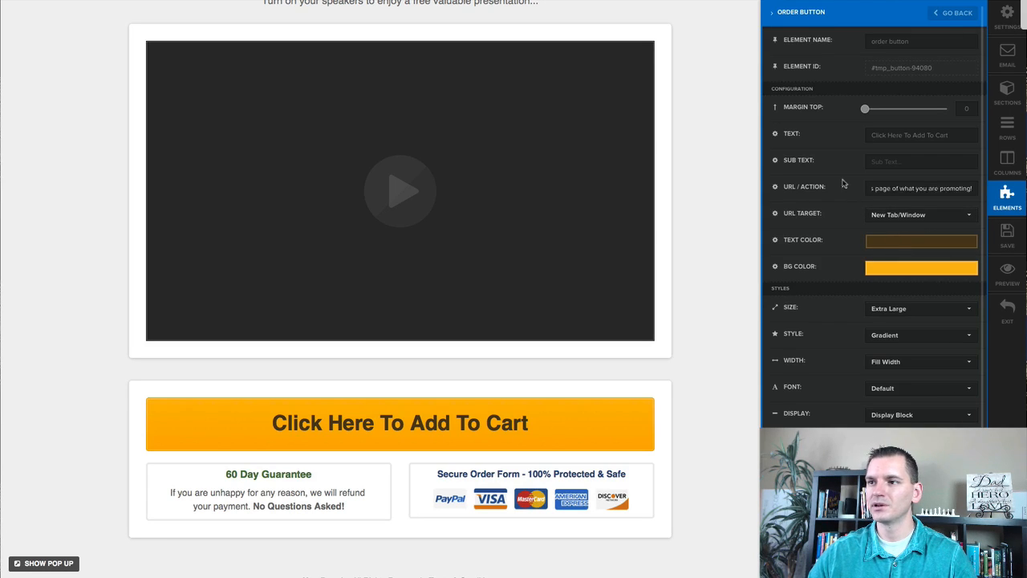
scroll(819, 292, "down", 5)
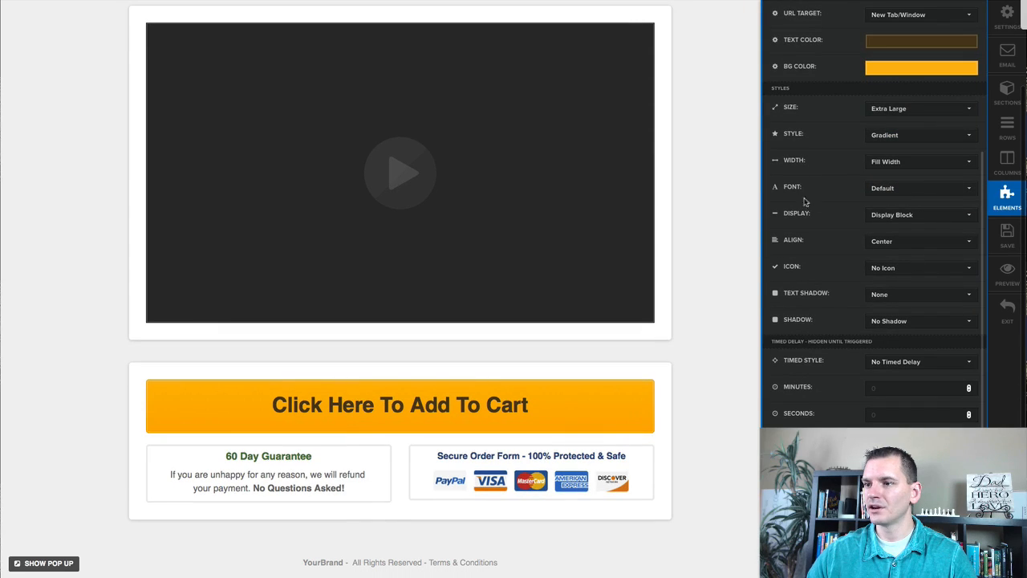
scroll(851, 242, "up", 5)
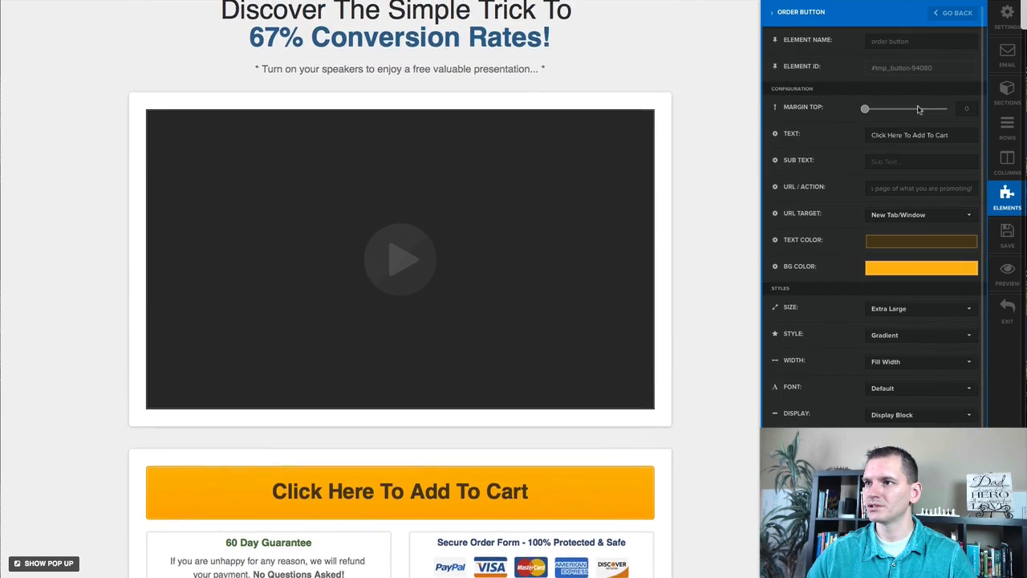
Step: Close the order button's settings and delete the two-column row holding the 60 Day Guarantee and Secure Order Form boxes
scroll(99, 337, "down", 3)
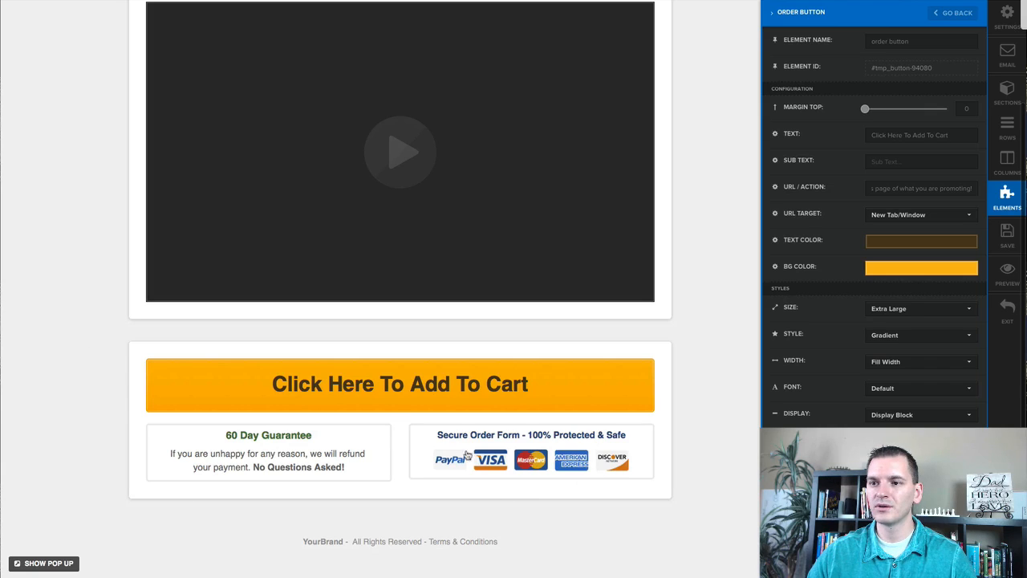
left_click(105, 430)
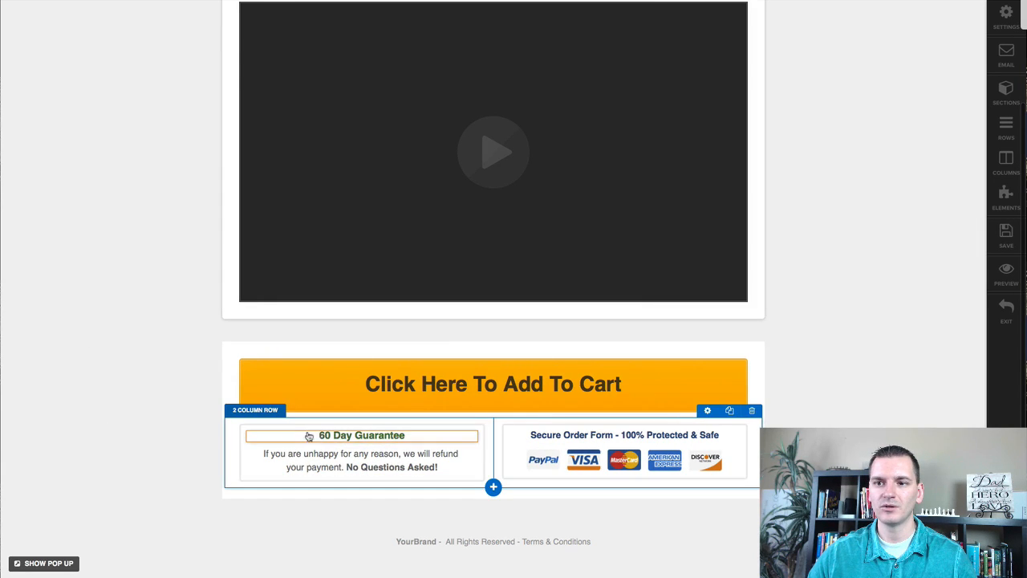
left_click(751, 412)
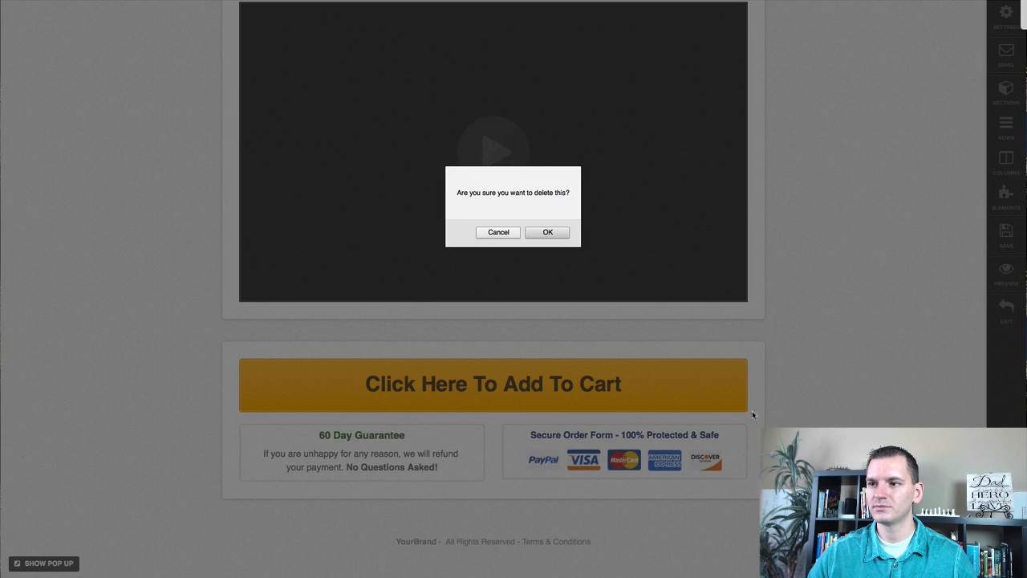
left_click(549, 235)
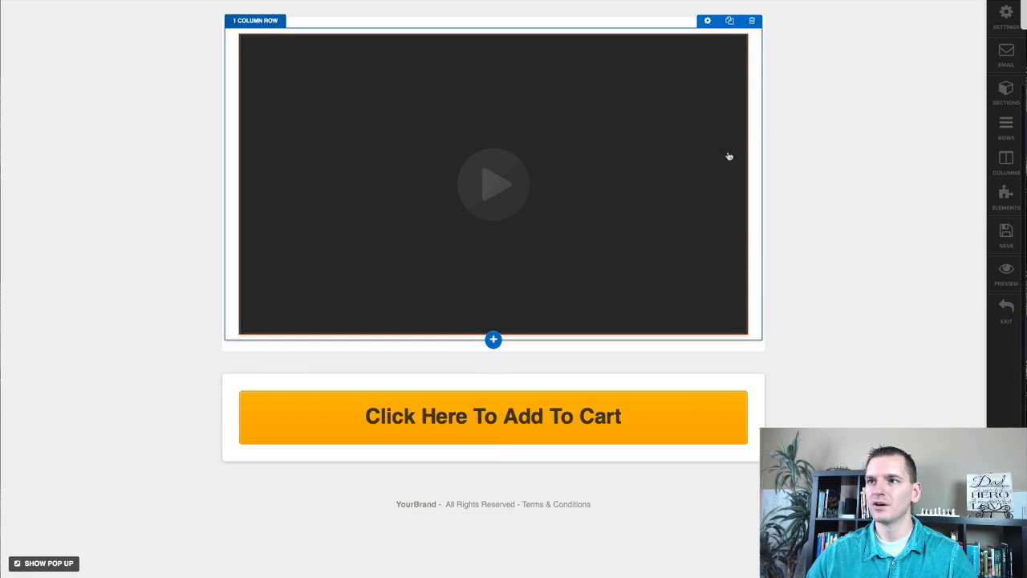
Step: Add a Headline / Text element directly below the "Click Here To Add To Cart" button on the Thank You page
scroll(785, 302, "up", 1)
scroll(783, 290, "up", 1)
scroll(775, 280, "down", 2)
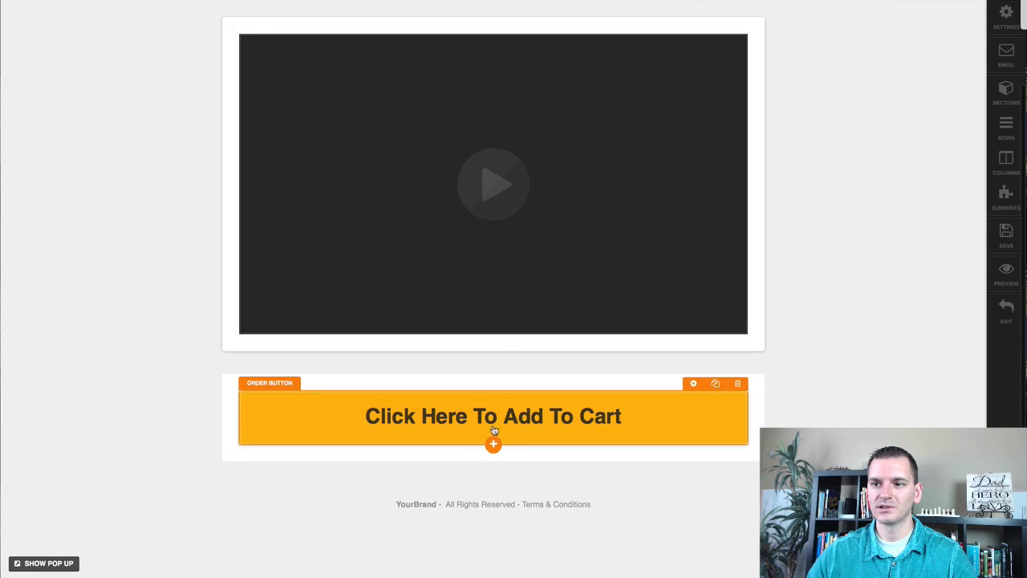
left_click(494, 447)
left_click(307, 78)
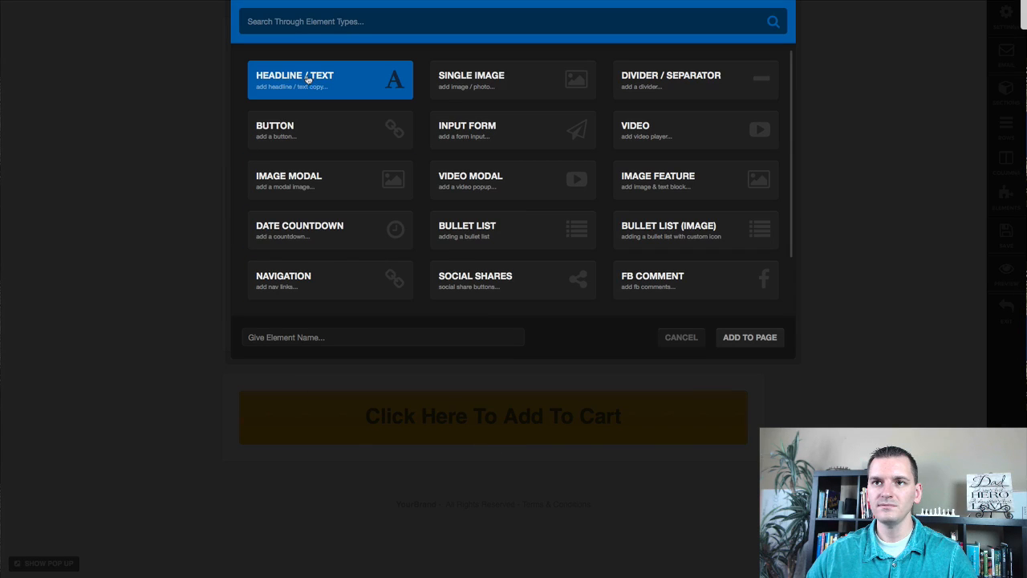
left_click(750, 338)
left_click(508, 454)
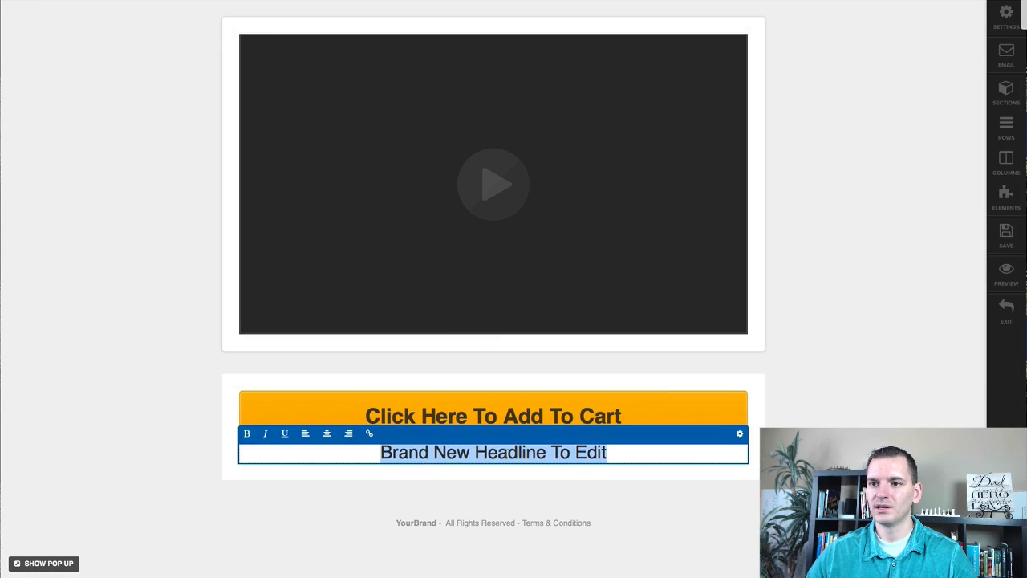
Step: Replace the headline's placeholder text with "say whatever", "you want", a blank line and "and customize this!" on separate lines
type("say wh")
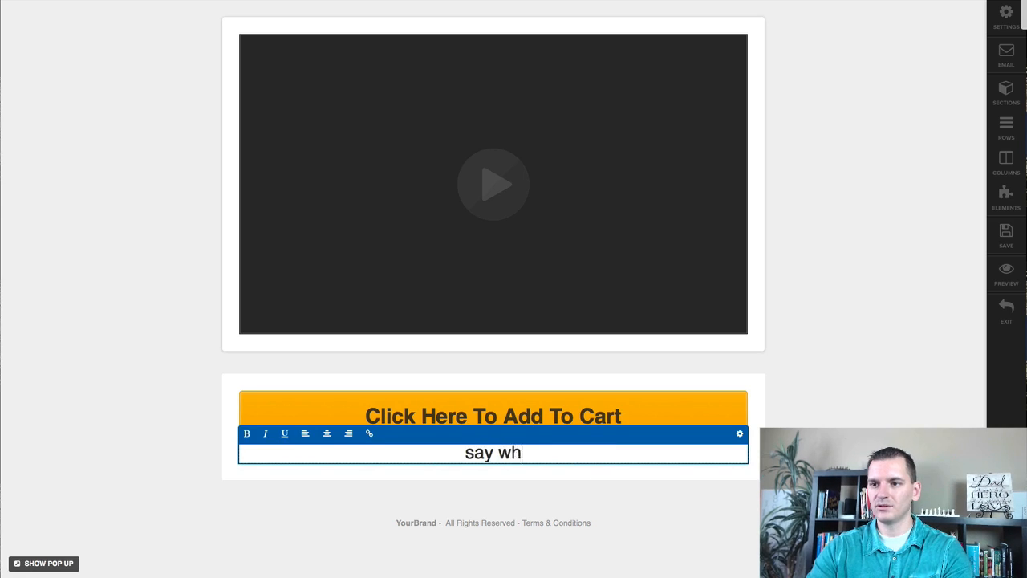
type("atever")
key("Return")
type("yo")
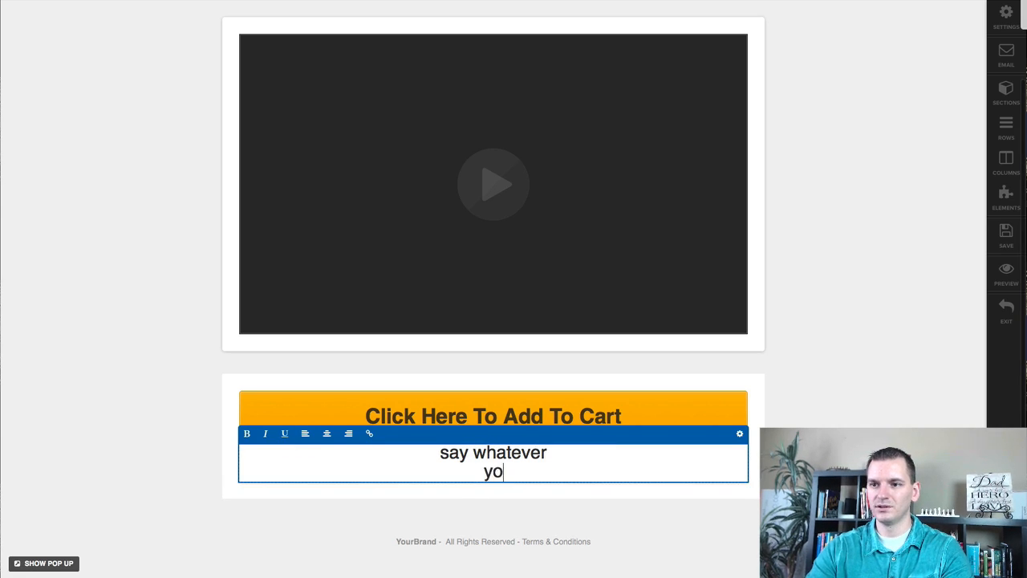
type("u want")
key("Return")
key("Return")
type("an")
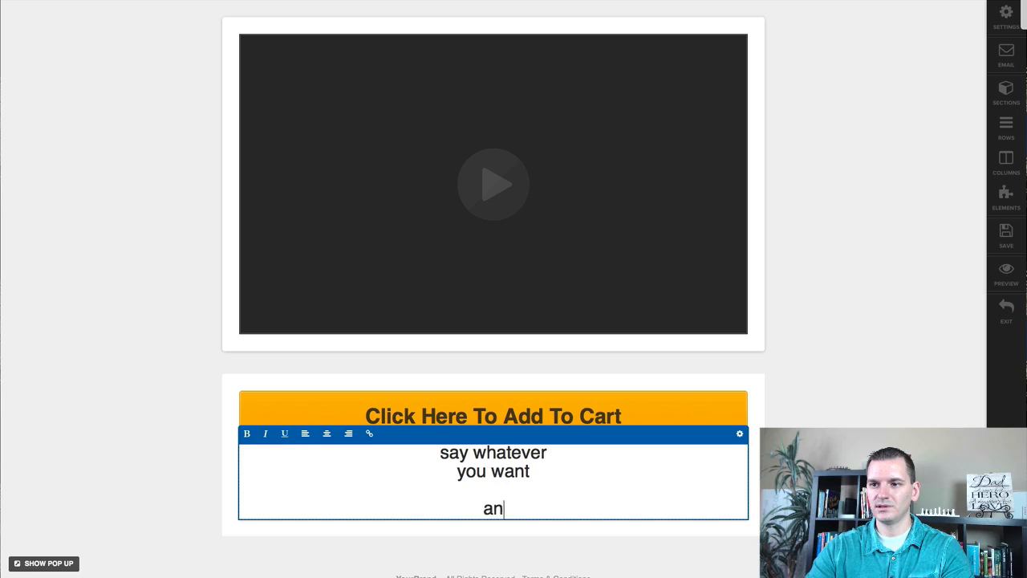
type("d custom ")
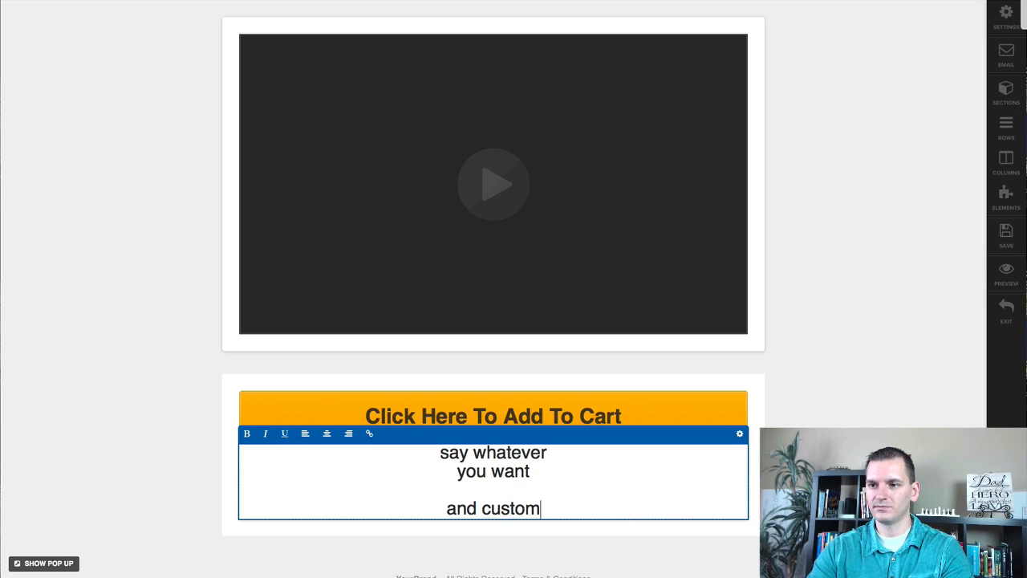
type("ize this!")
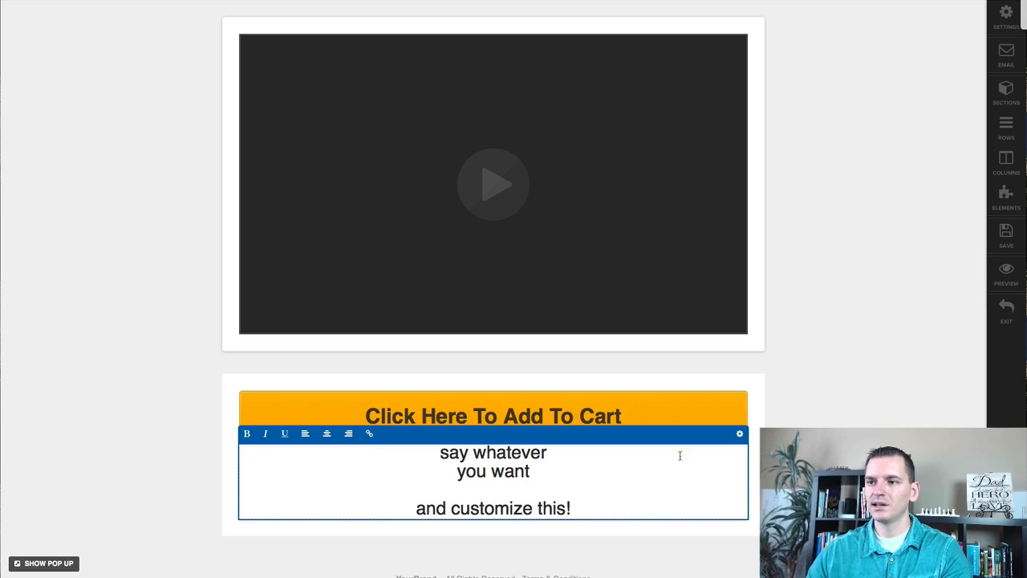
left_click(805, 466)
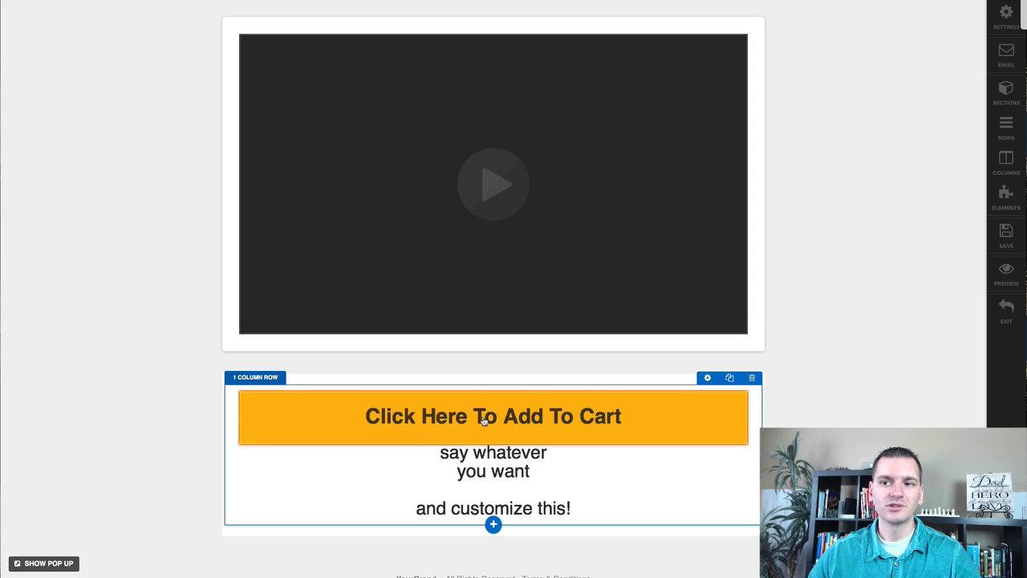
Step: Set the top margin of the headline below the order button to 22 and close its settings
left_click(523, 467)
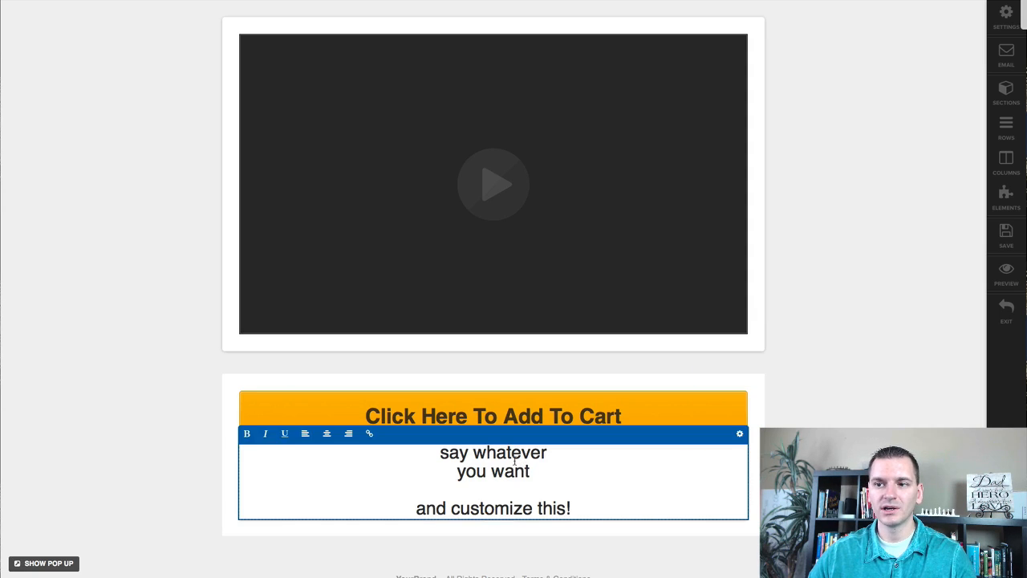
left_click(740, 435)
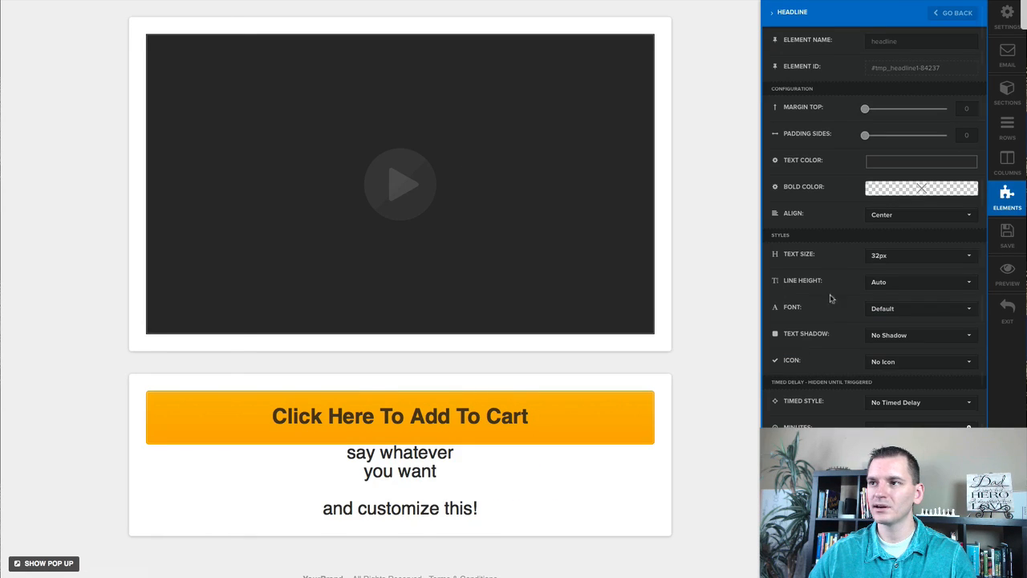
left_click_drag(869, 109, 877, 110)
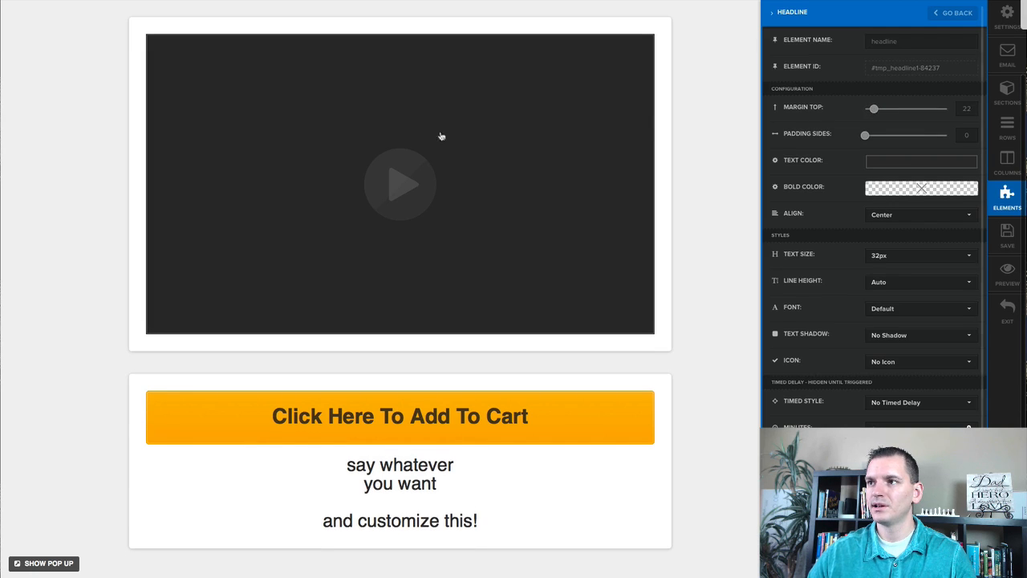
left_click(58, 175)
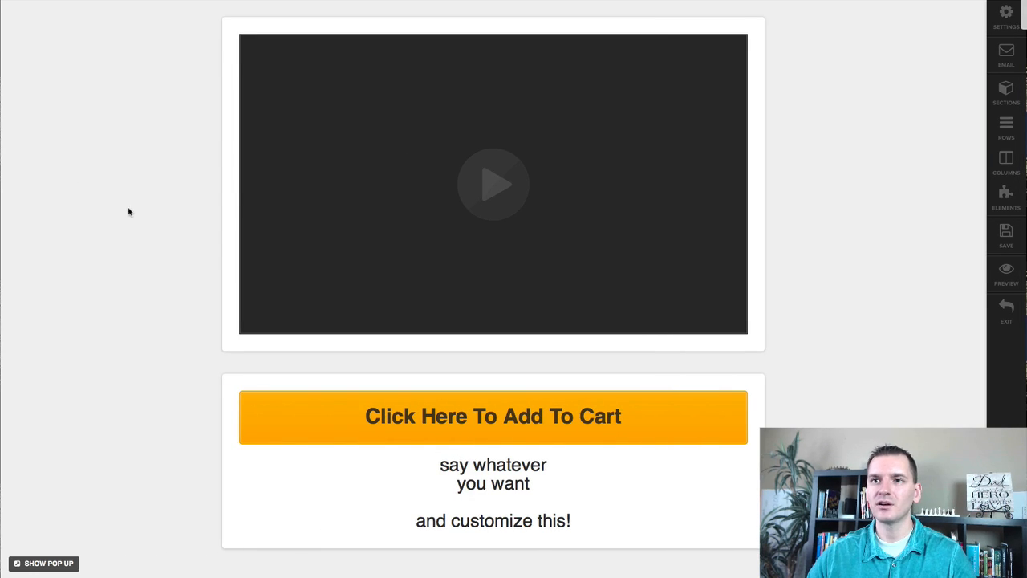
Step: Save the Thank You page and open its page settings list
scroll(120, 329, "down", 2)
scroll(160, 174, "up", 5)
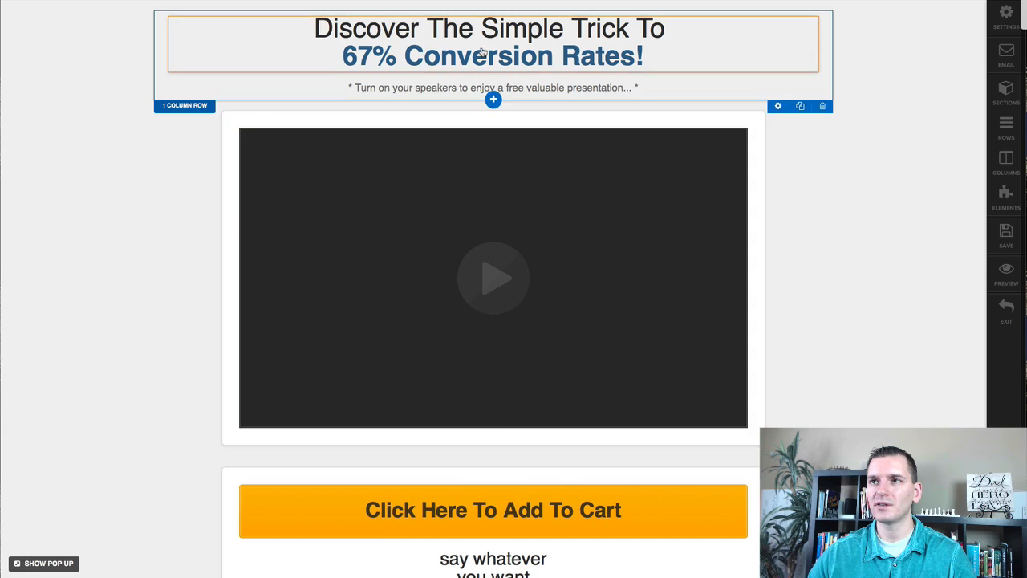
left_click(994, 233)
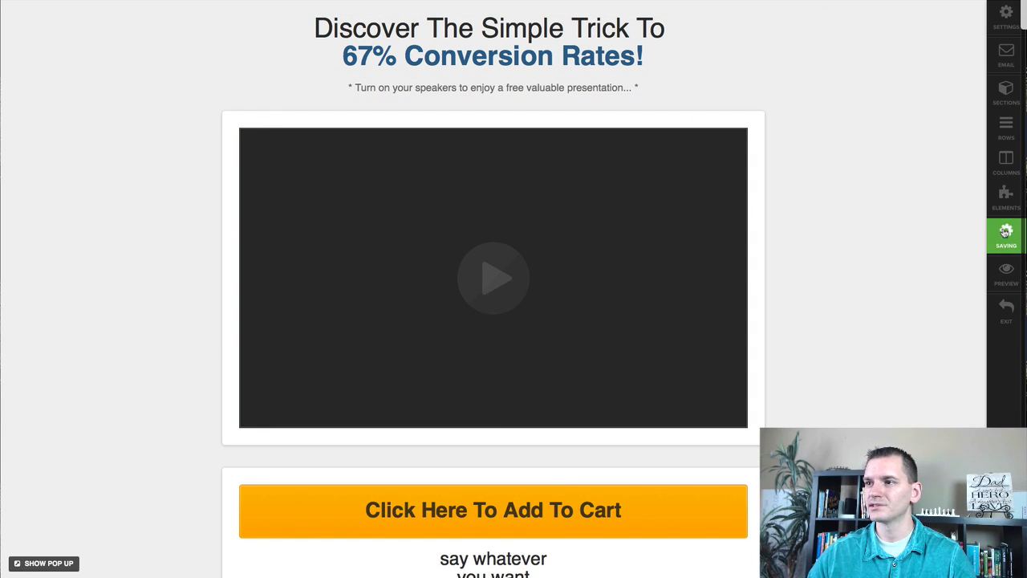
left_click(1005, 12)
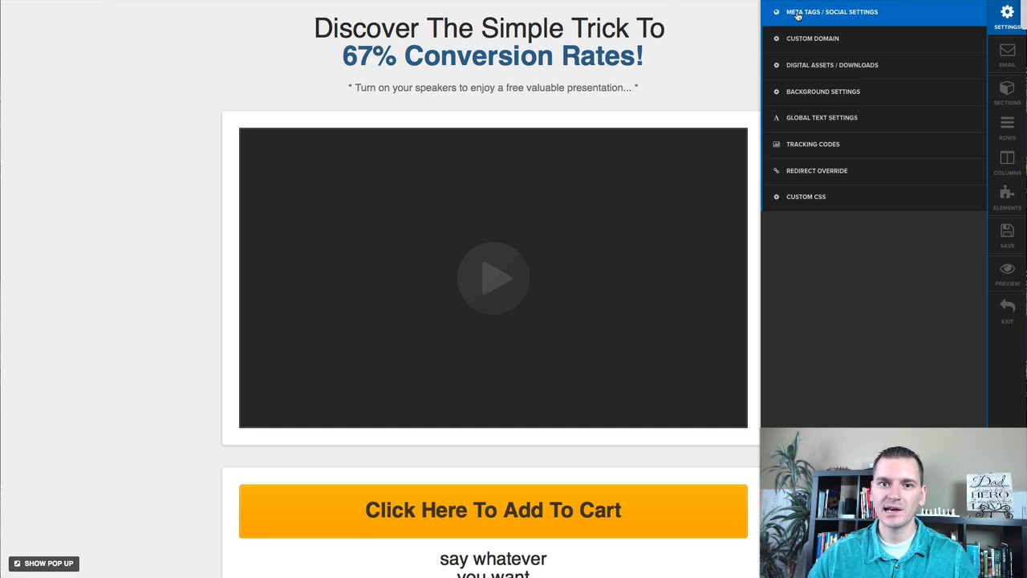
Step: Preview the Thank You page from headline to footer and close the preview
left_click(998, 281)
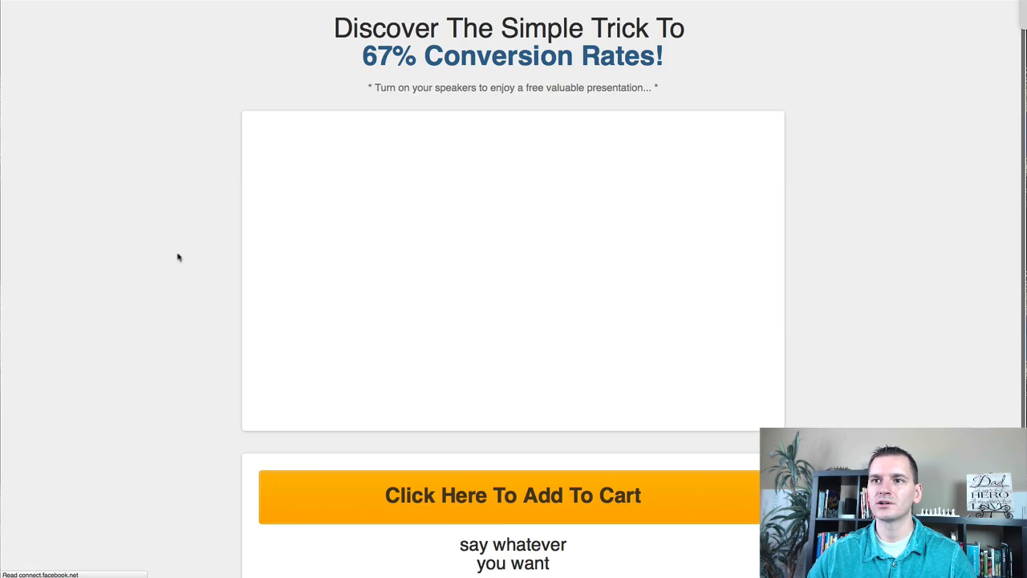
scroll(138, 323, "down", 3)
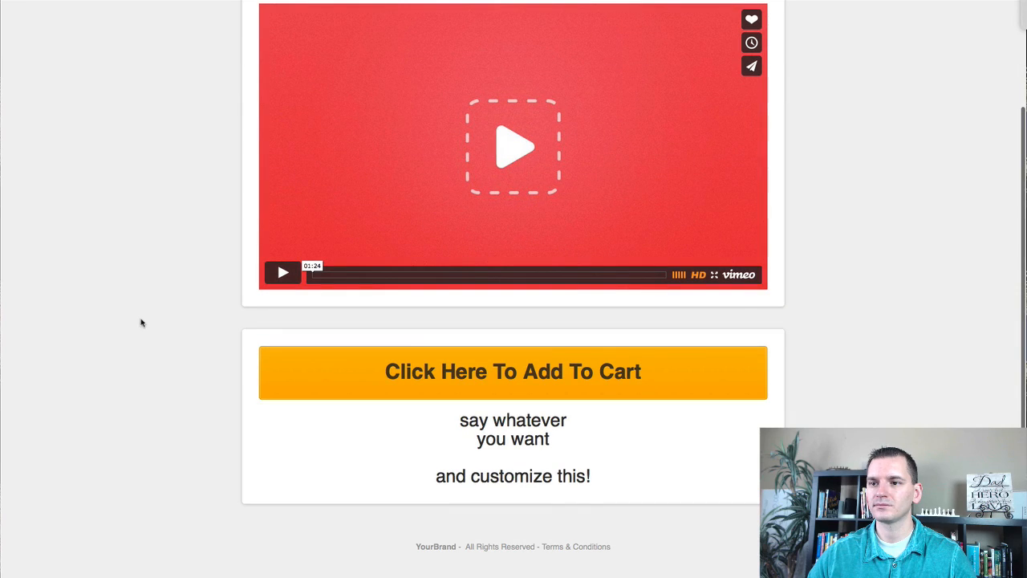
scroll(210, 262, "up", 3)
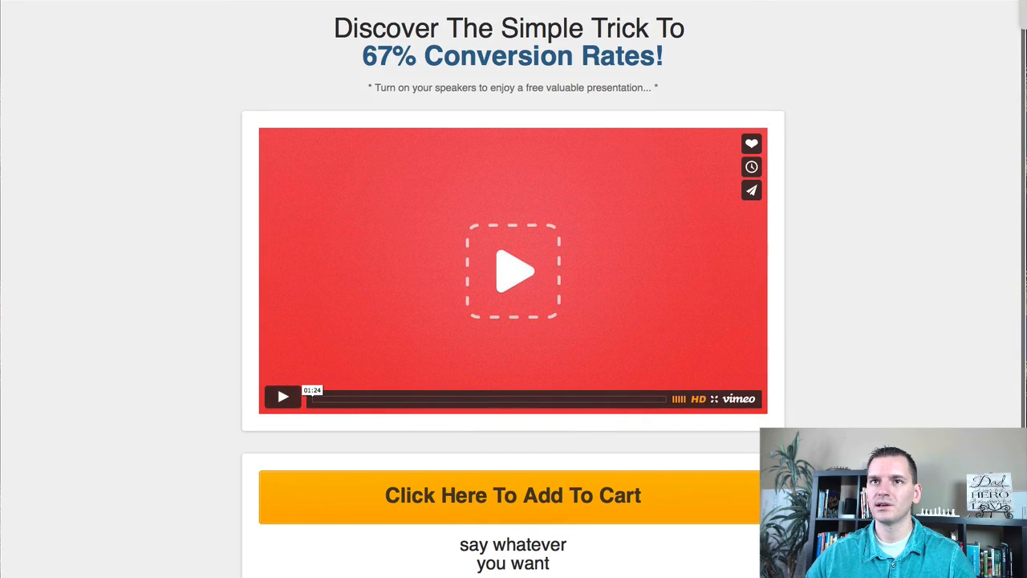
key("super+w")
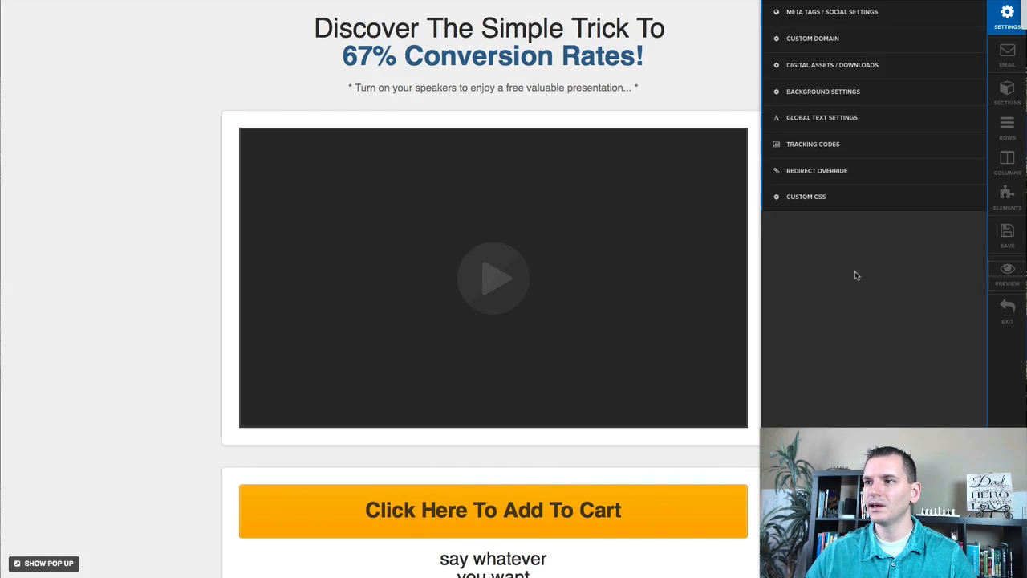
Step: Exit the Thank You page editor and open the Giveaway Page in the editor
left_click(1008, 312)
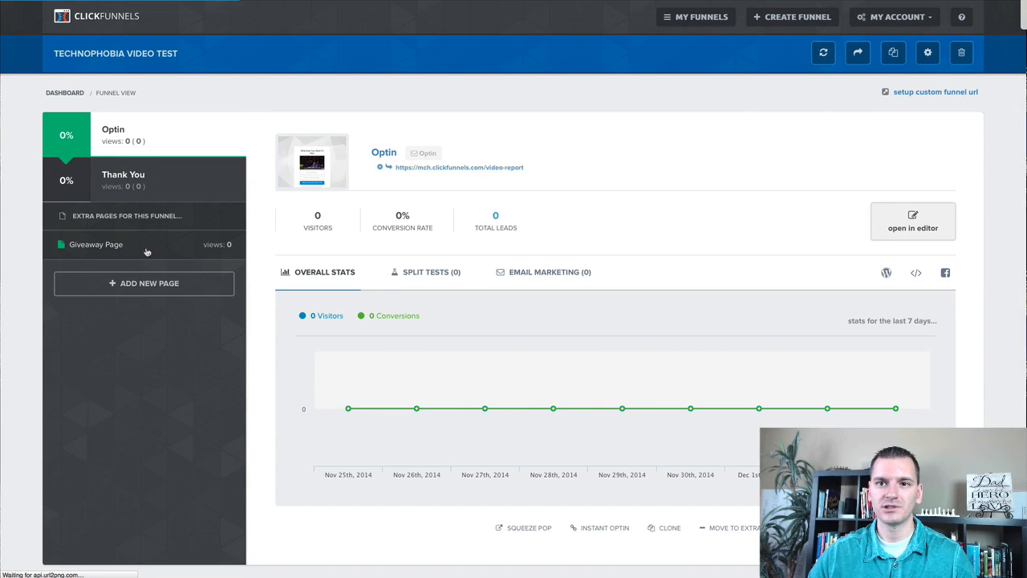
left_click(147, 248)
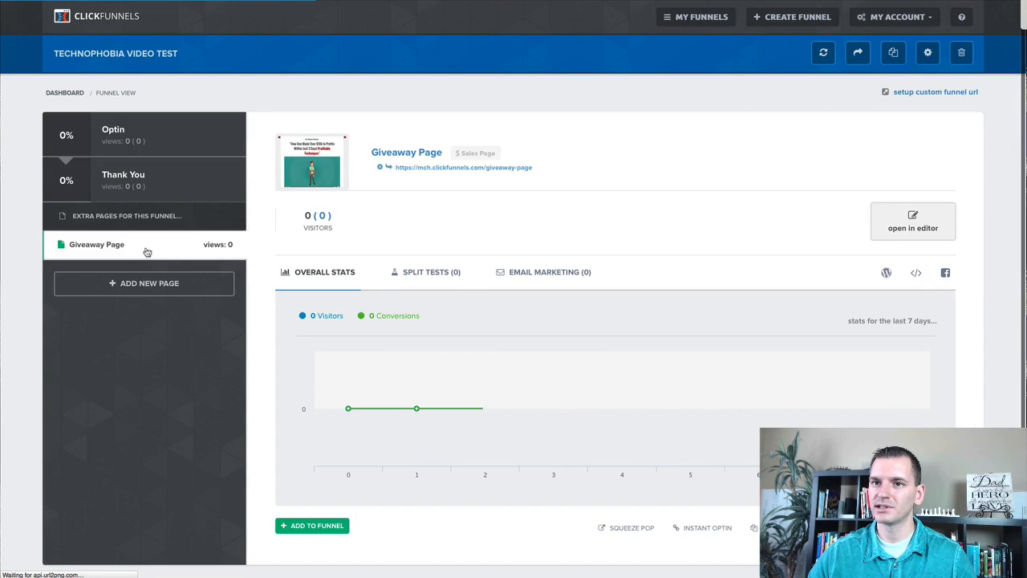
left_click(901, 233)
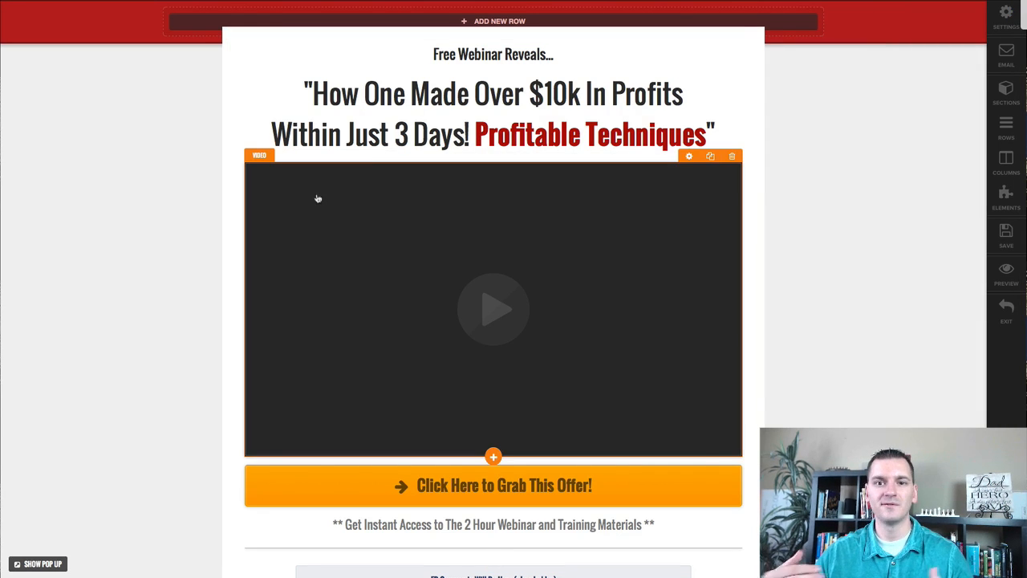
Step: Change the Giveaway Page video's type to YouTube and leave its YouTube URL blank
left_click(466, 252)
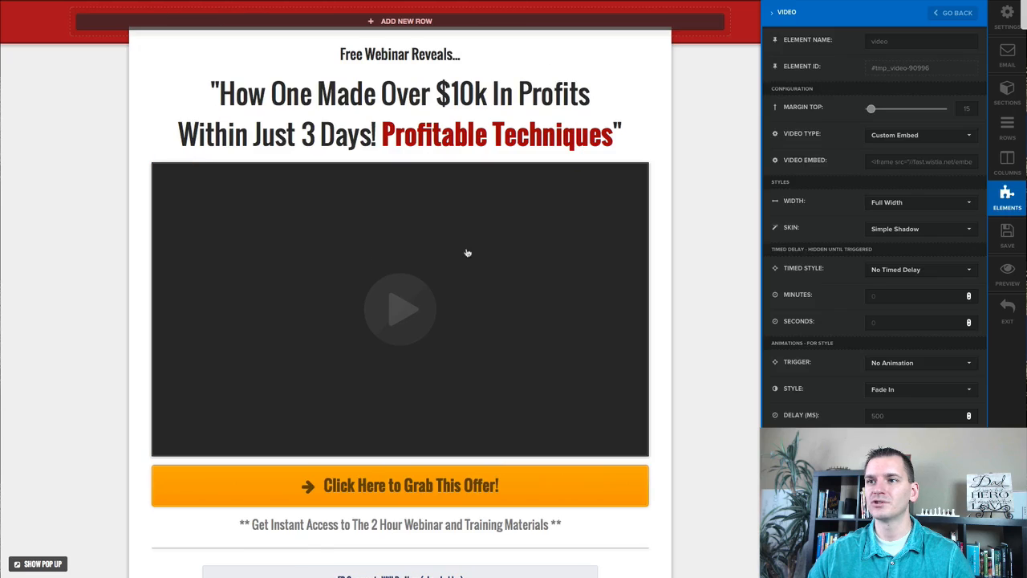
left_click(923, 136)
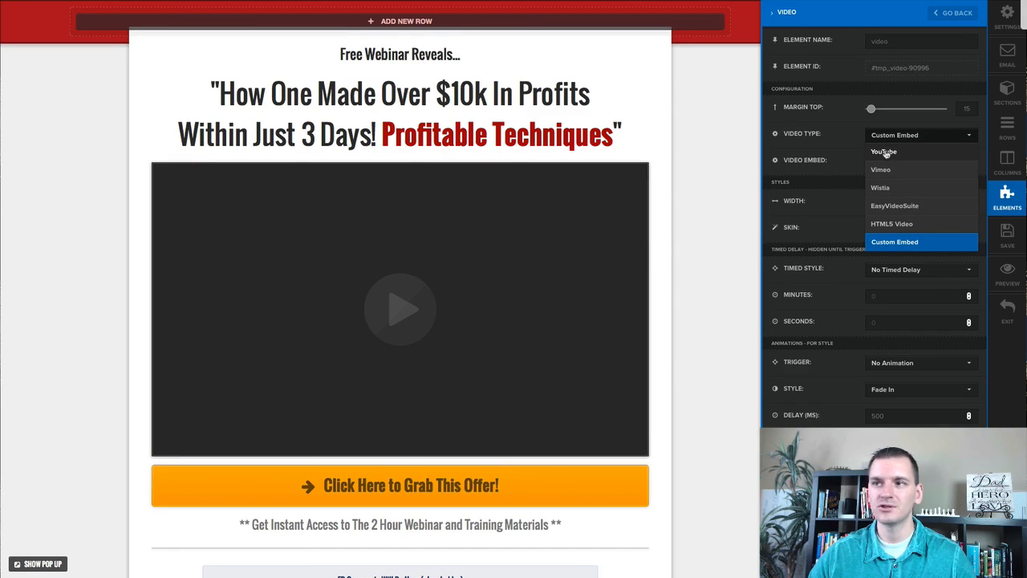
left_click(887, 152)
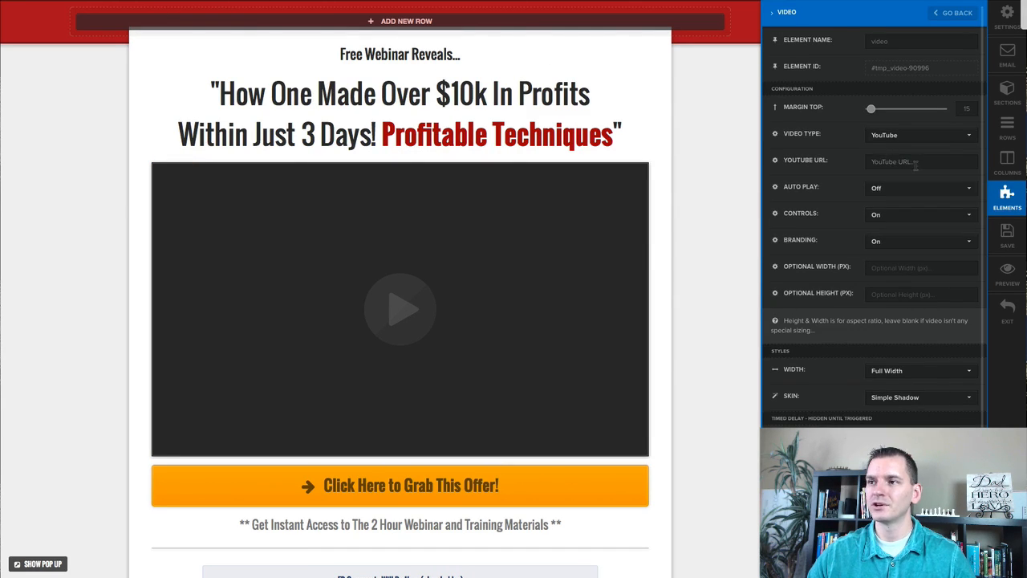
left_click(920, 162)
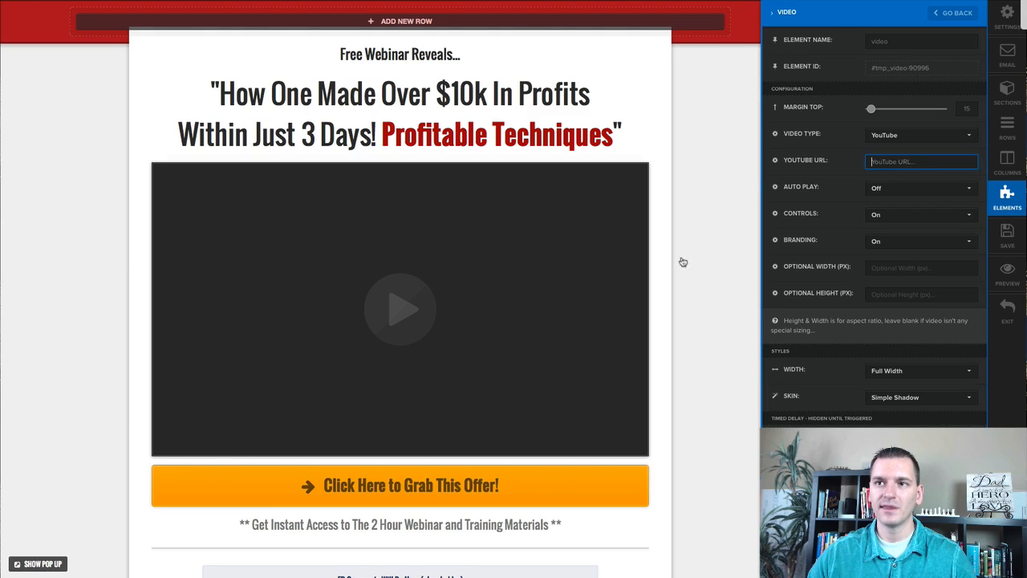
left_click(90, 315)
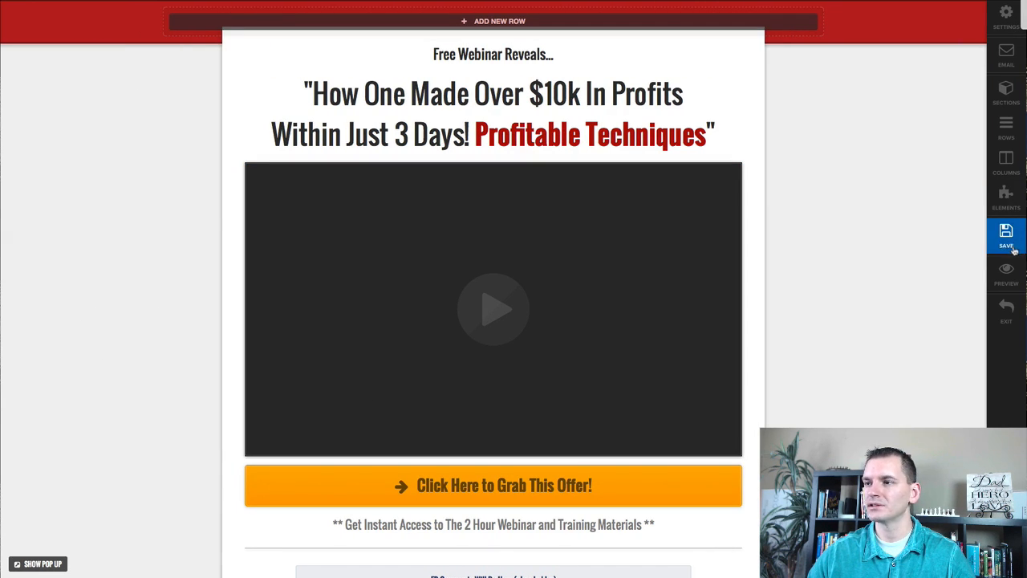
Step: Preview the Giveaway Page, and save it before returning to the funnel overview
left_click(1006, 272)
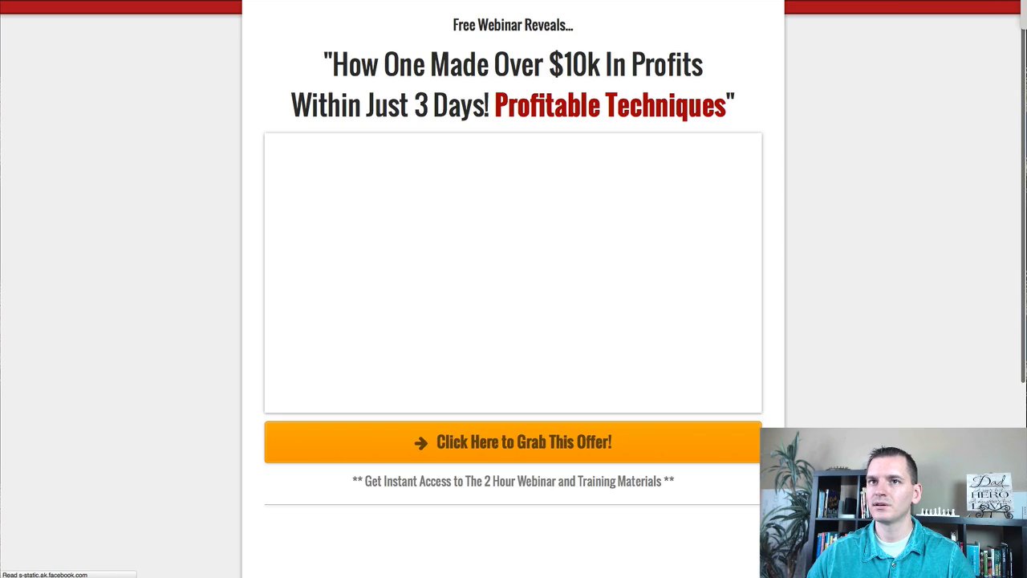
key("super+w")
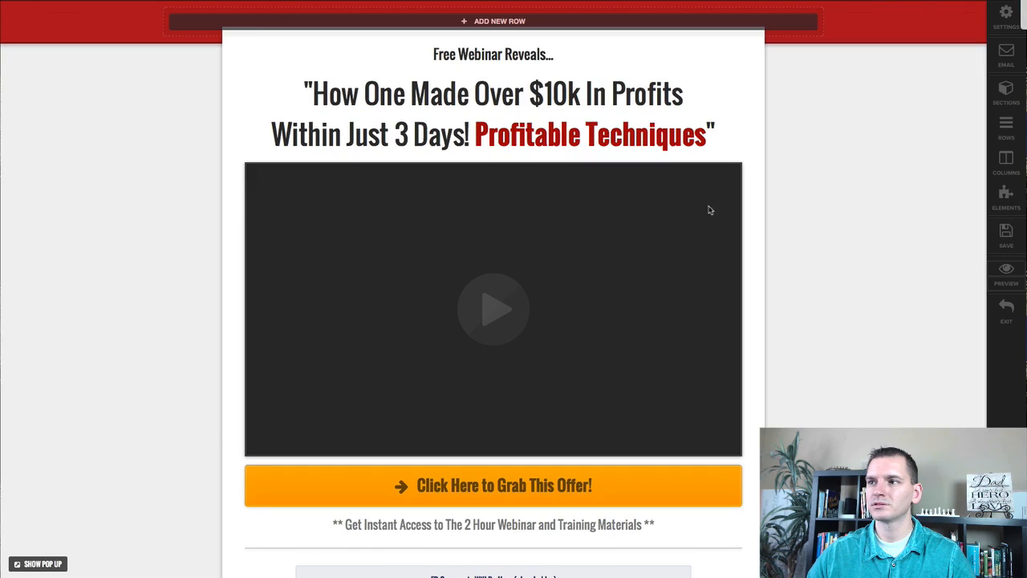
left_click(1006, 248)
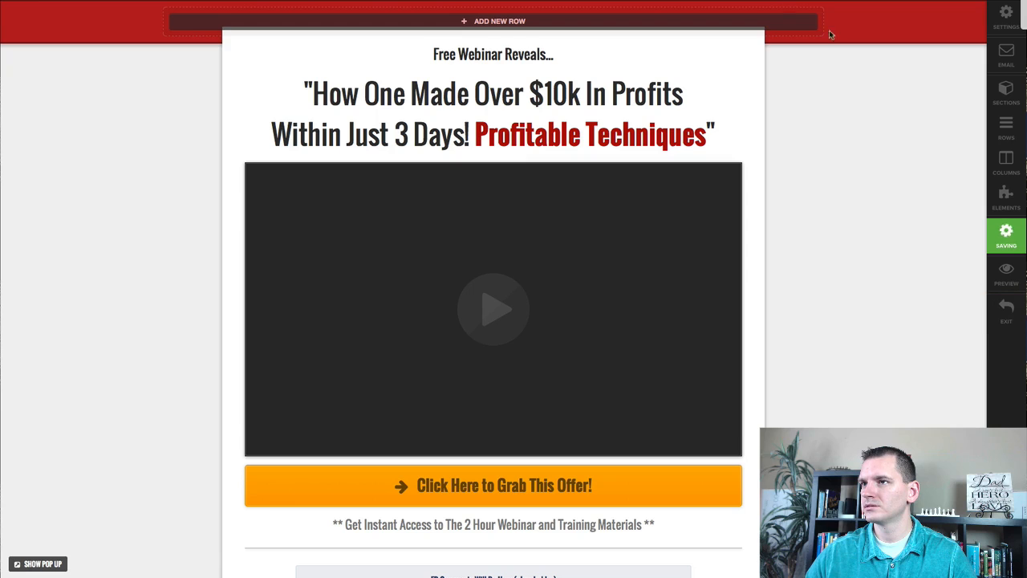
left_click(900, 1)
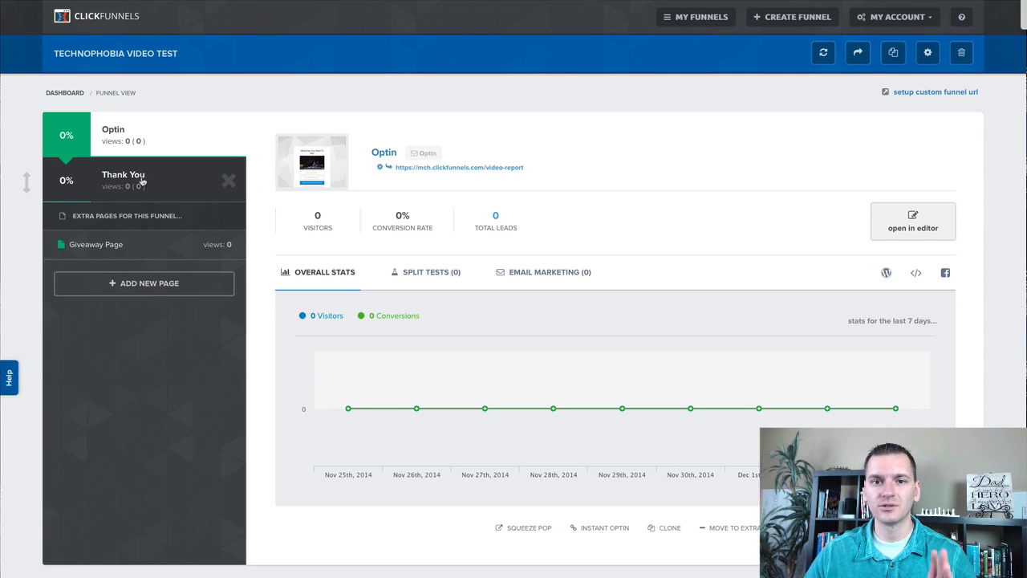
Step: Check the Thank You page's link and its editable path in the page's edit dialog, leaving them unchanged
left_click(149, 181)
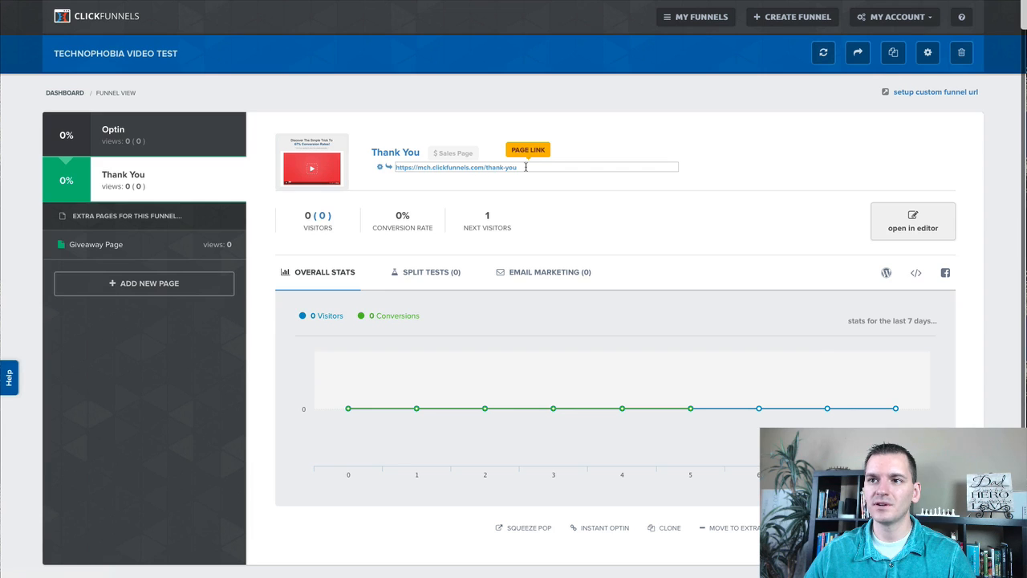
left_click_drag(526, 167, 385, 167)
left_click(380, 168)
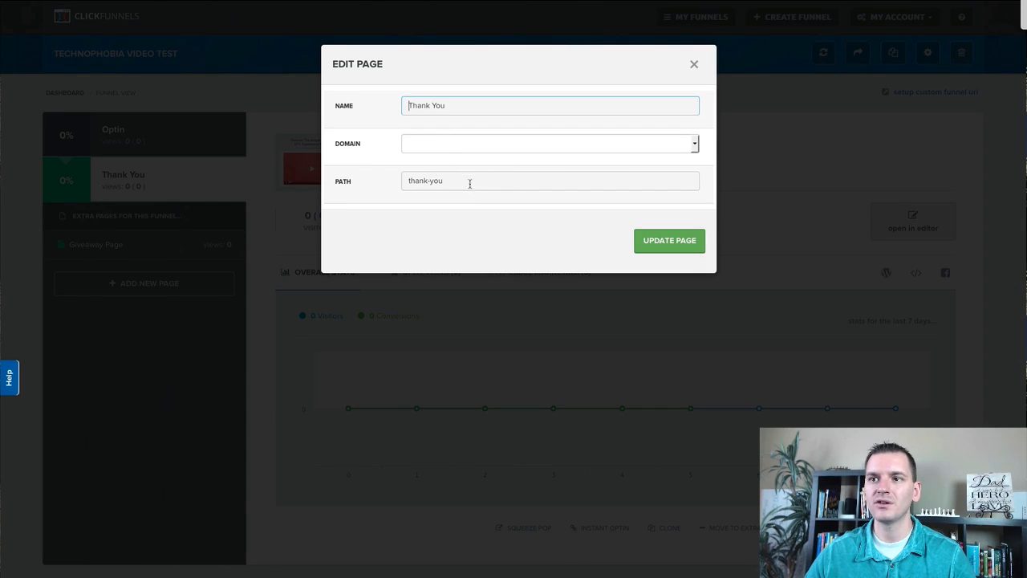
left_click_drag(469, 183, 390, 176)
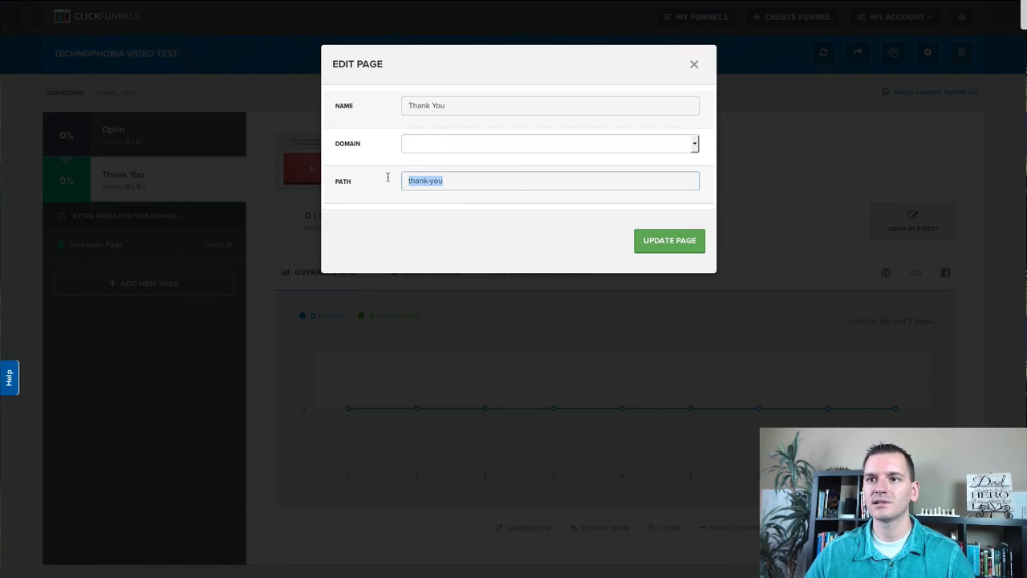
left_click(695, 68)
Step: Show the Giveaway Page in the funnel overview and select its full page link
left_click(125, 246)
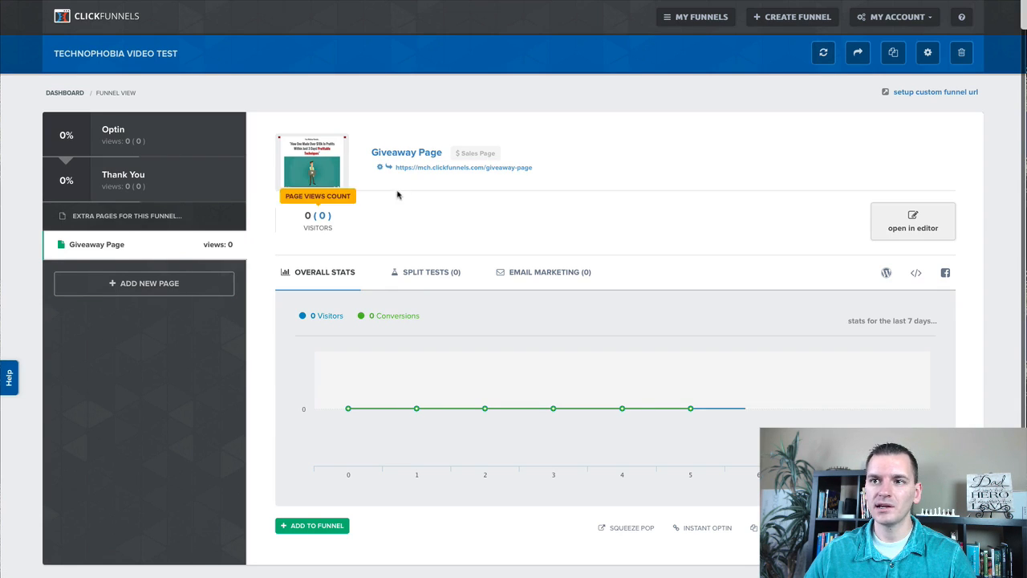
left_click_drag(541, 167, 401, 168)
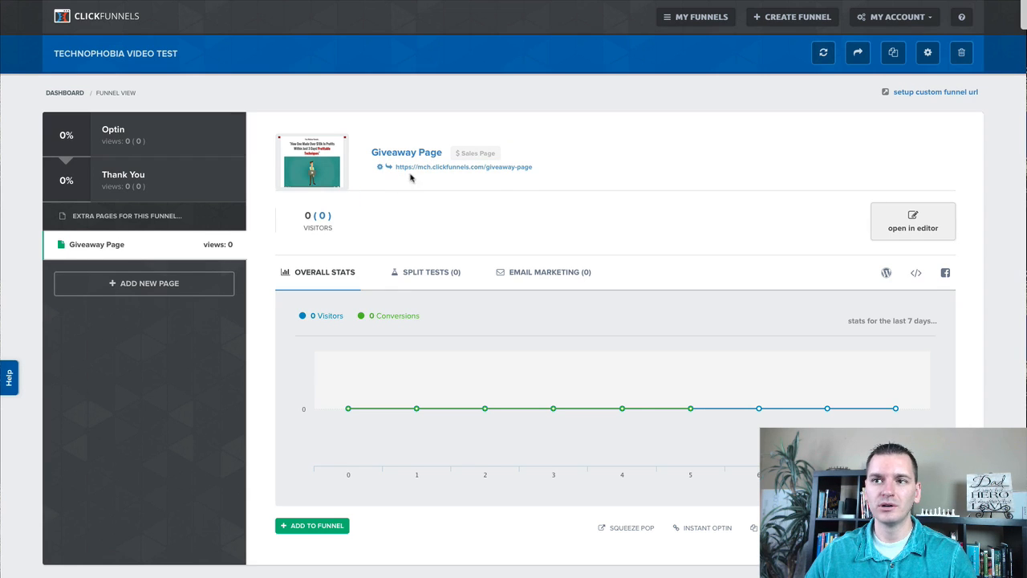
triple_click(456, 167)
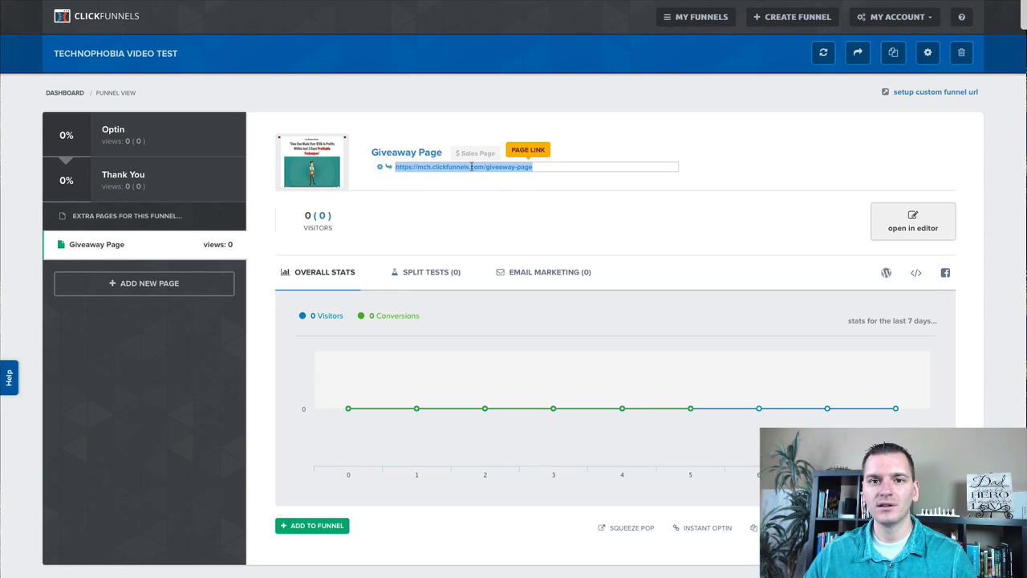